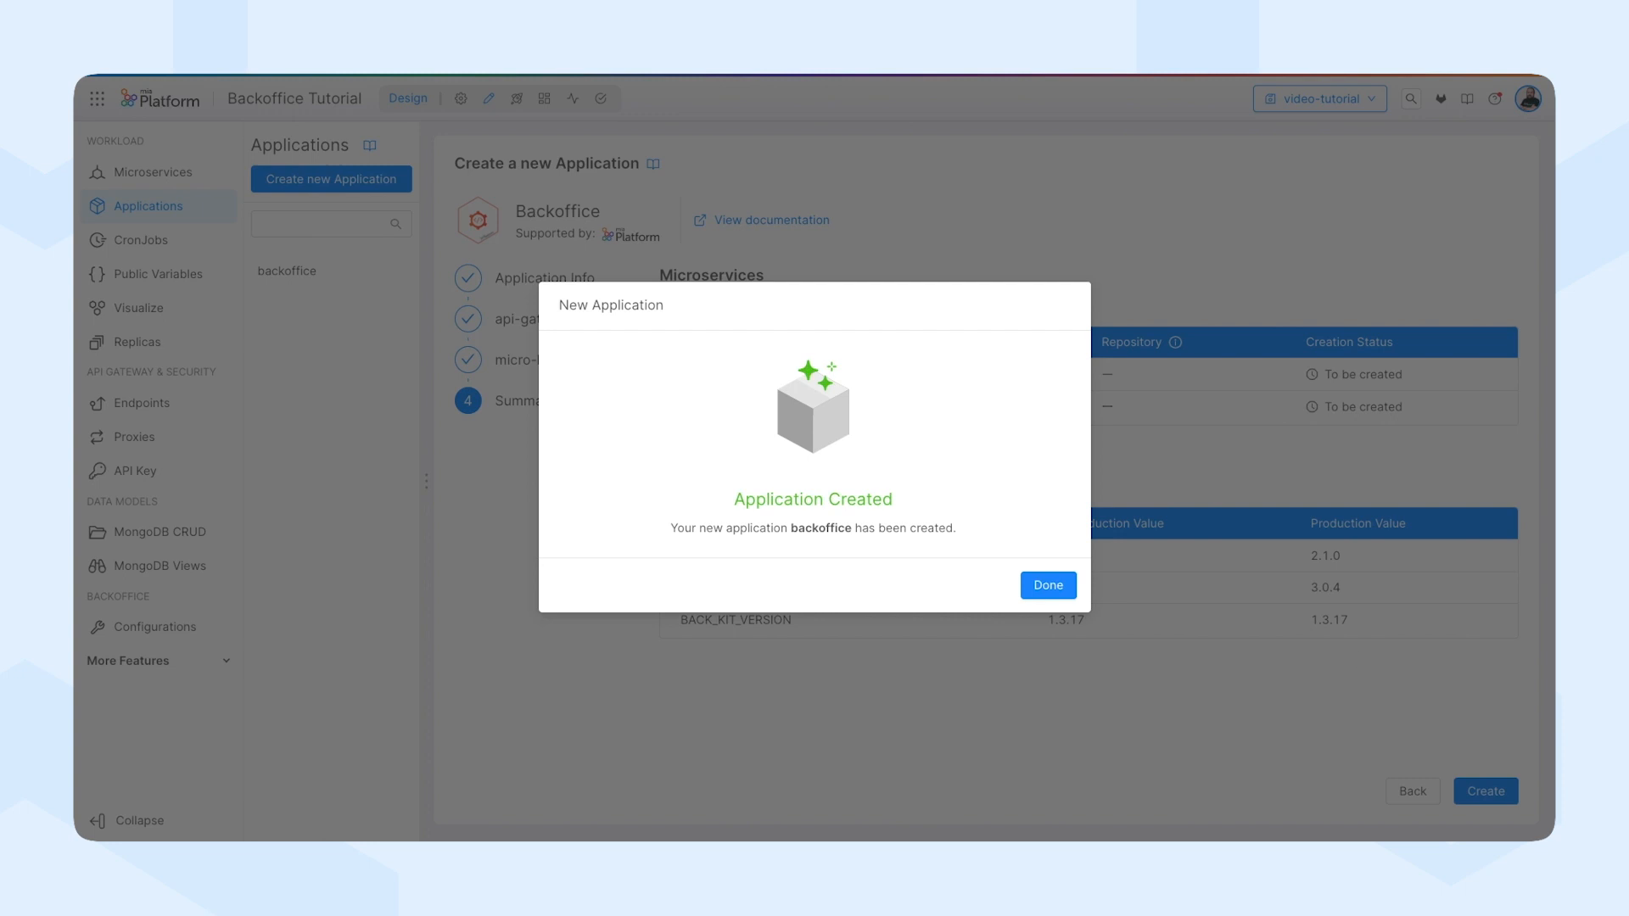
# Finish creating the backoffice application and open the Layout component's properties in the Backoffice configuration.
pyautogui.click(1048, 585)
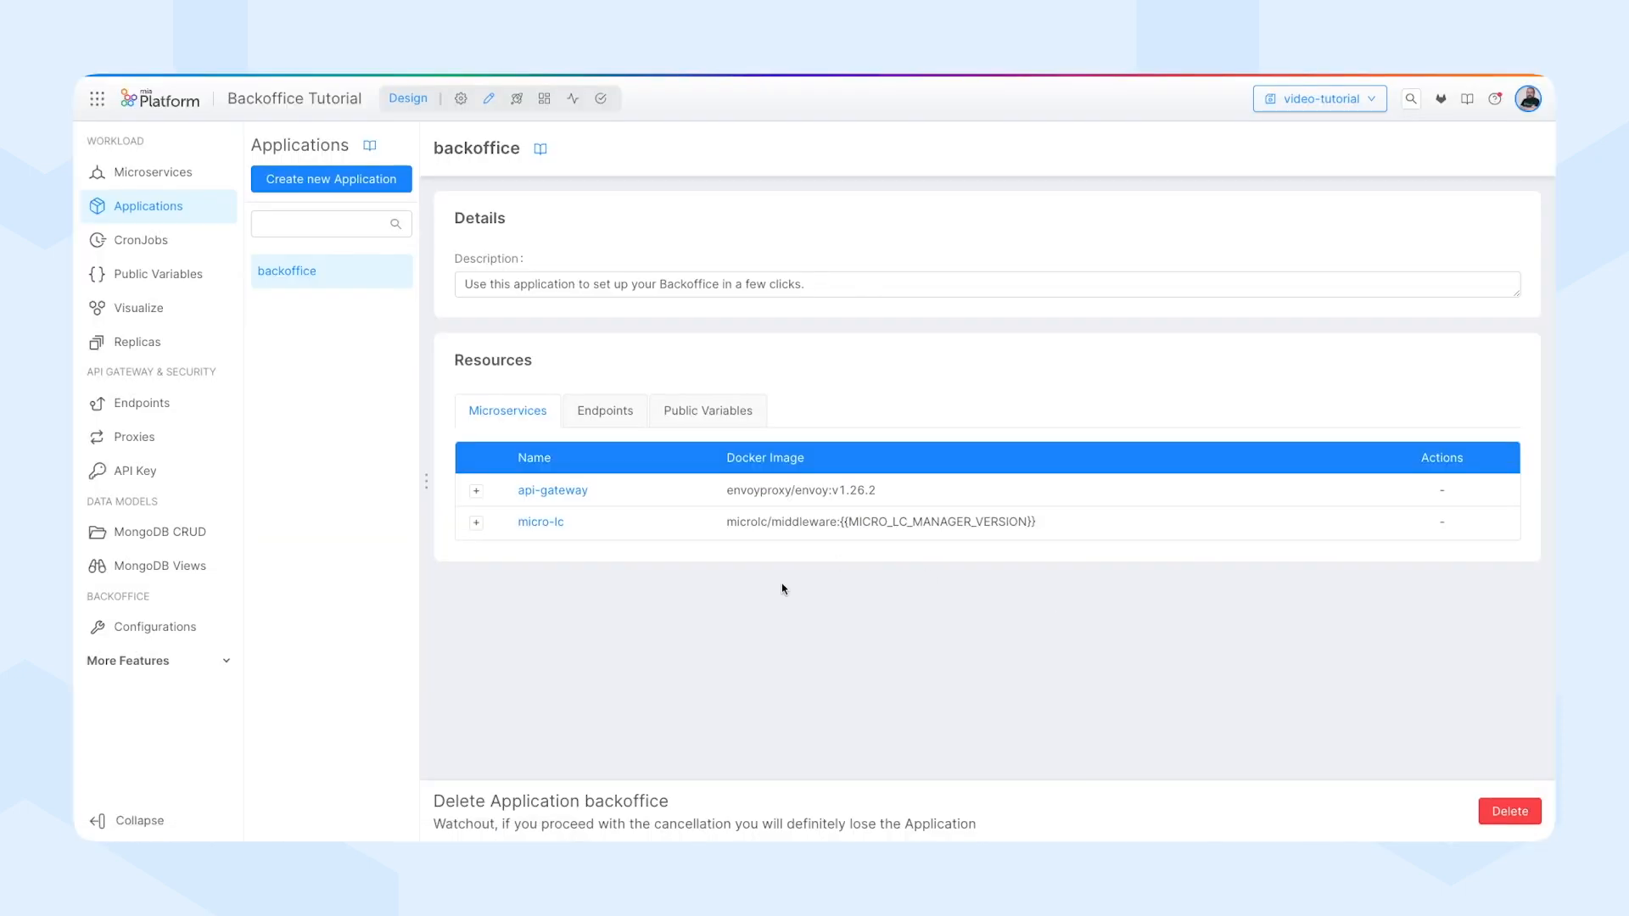
pyautogui.click(133, 632)
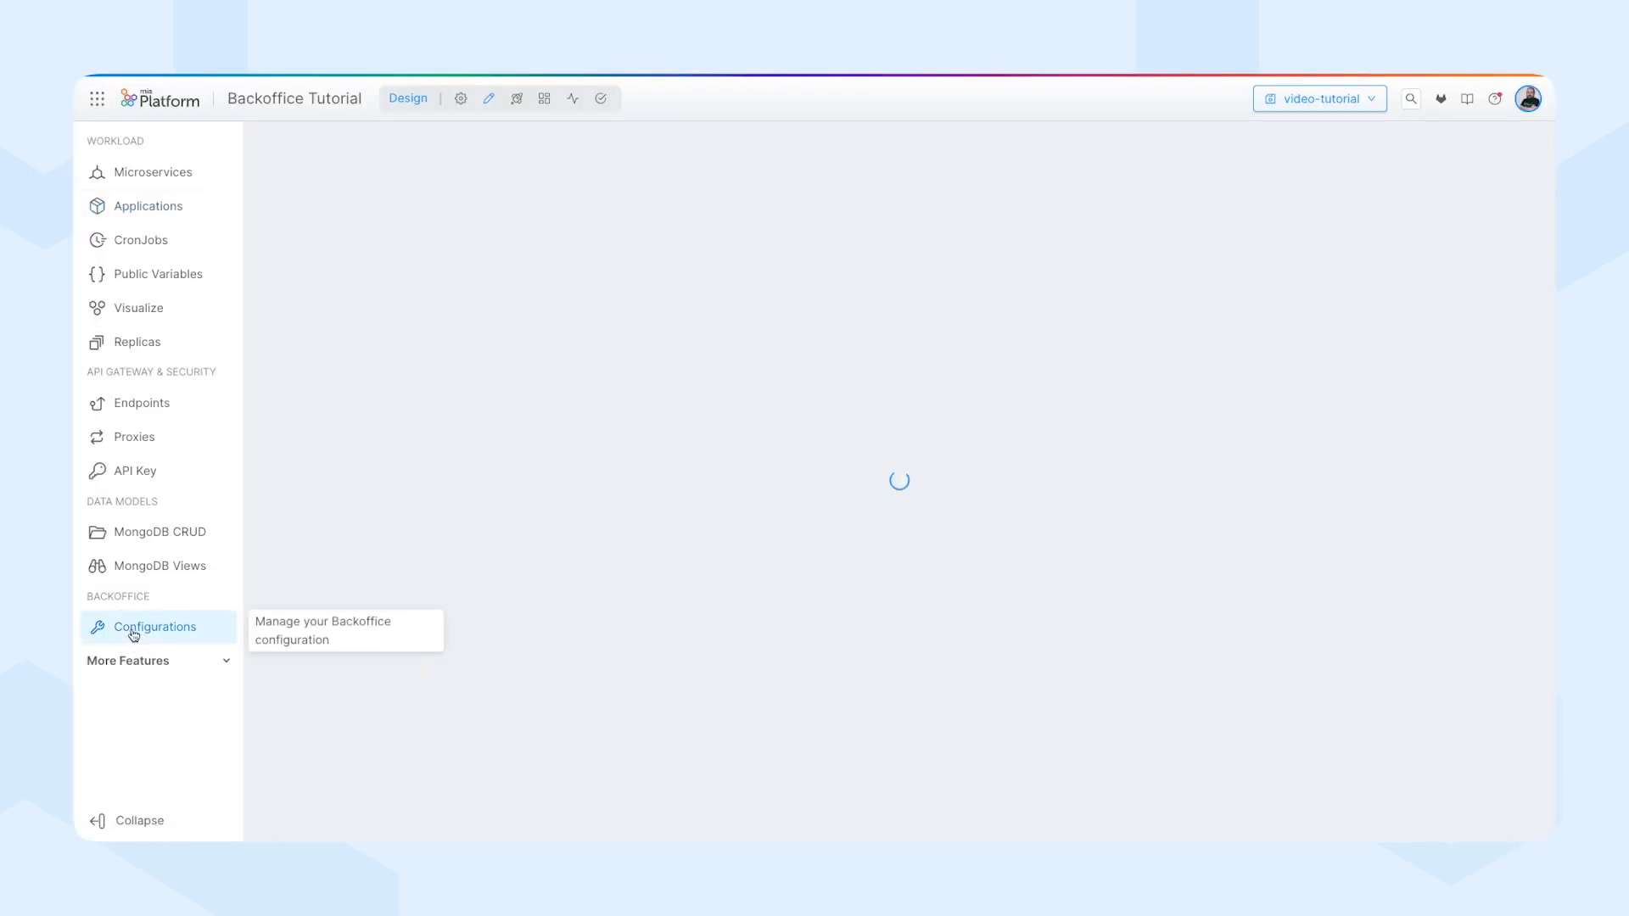
pyautogui.click(354, 201)
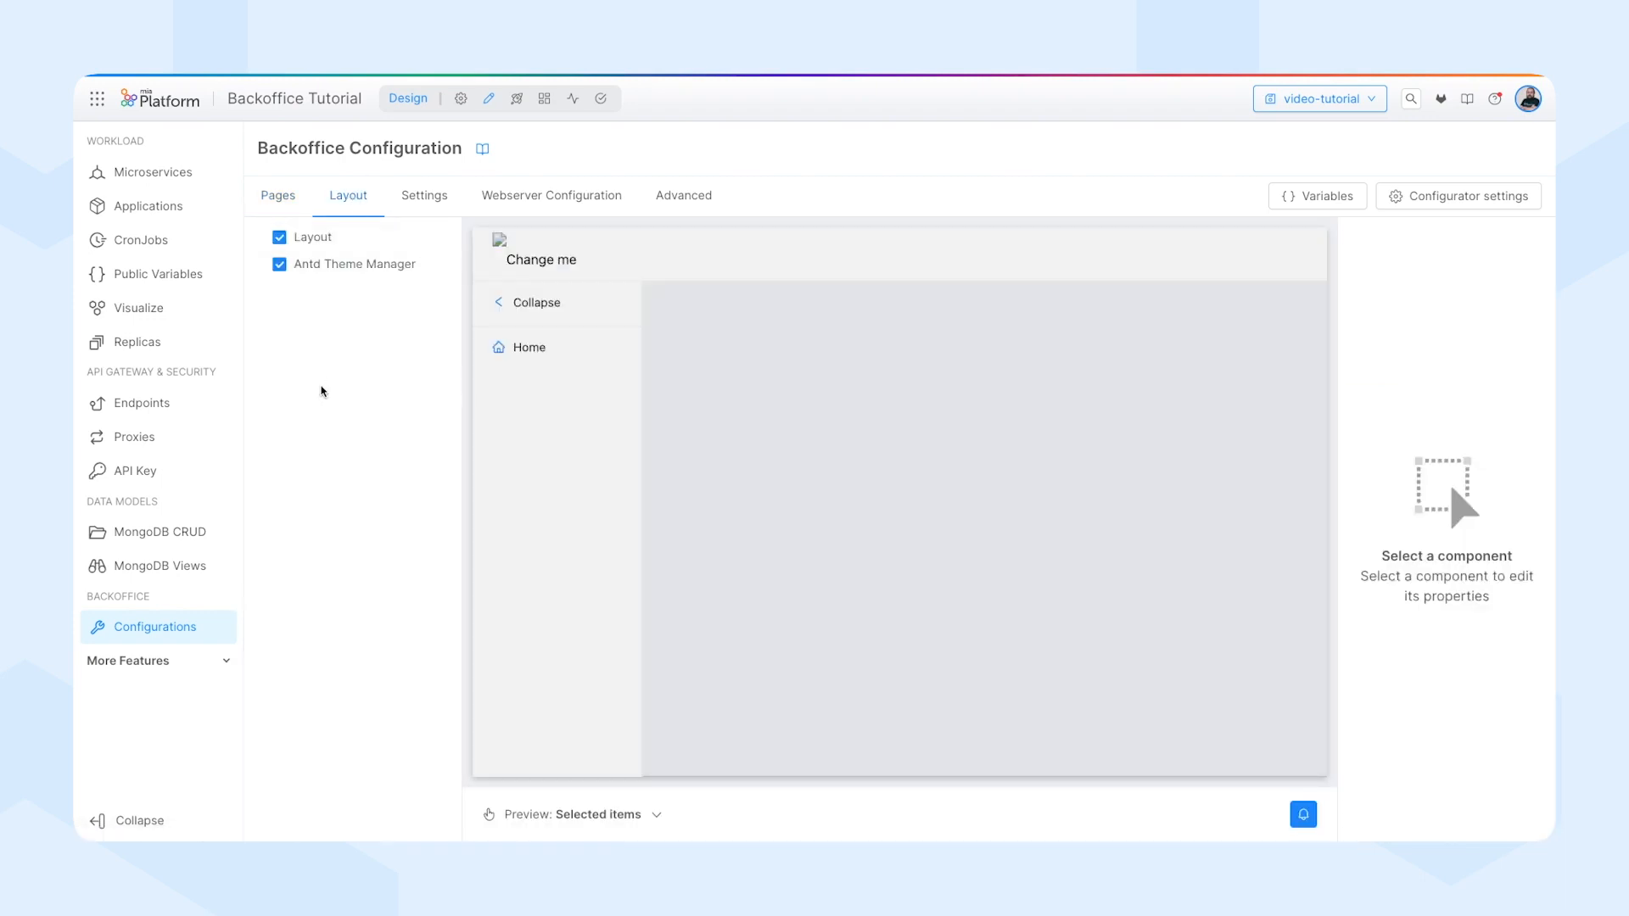
pyautogui.click(389, 241)
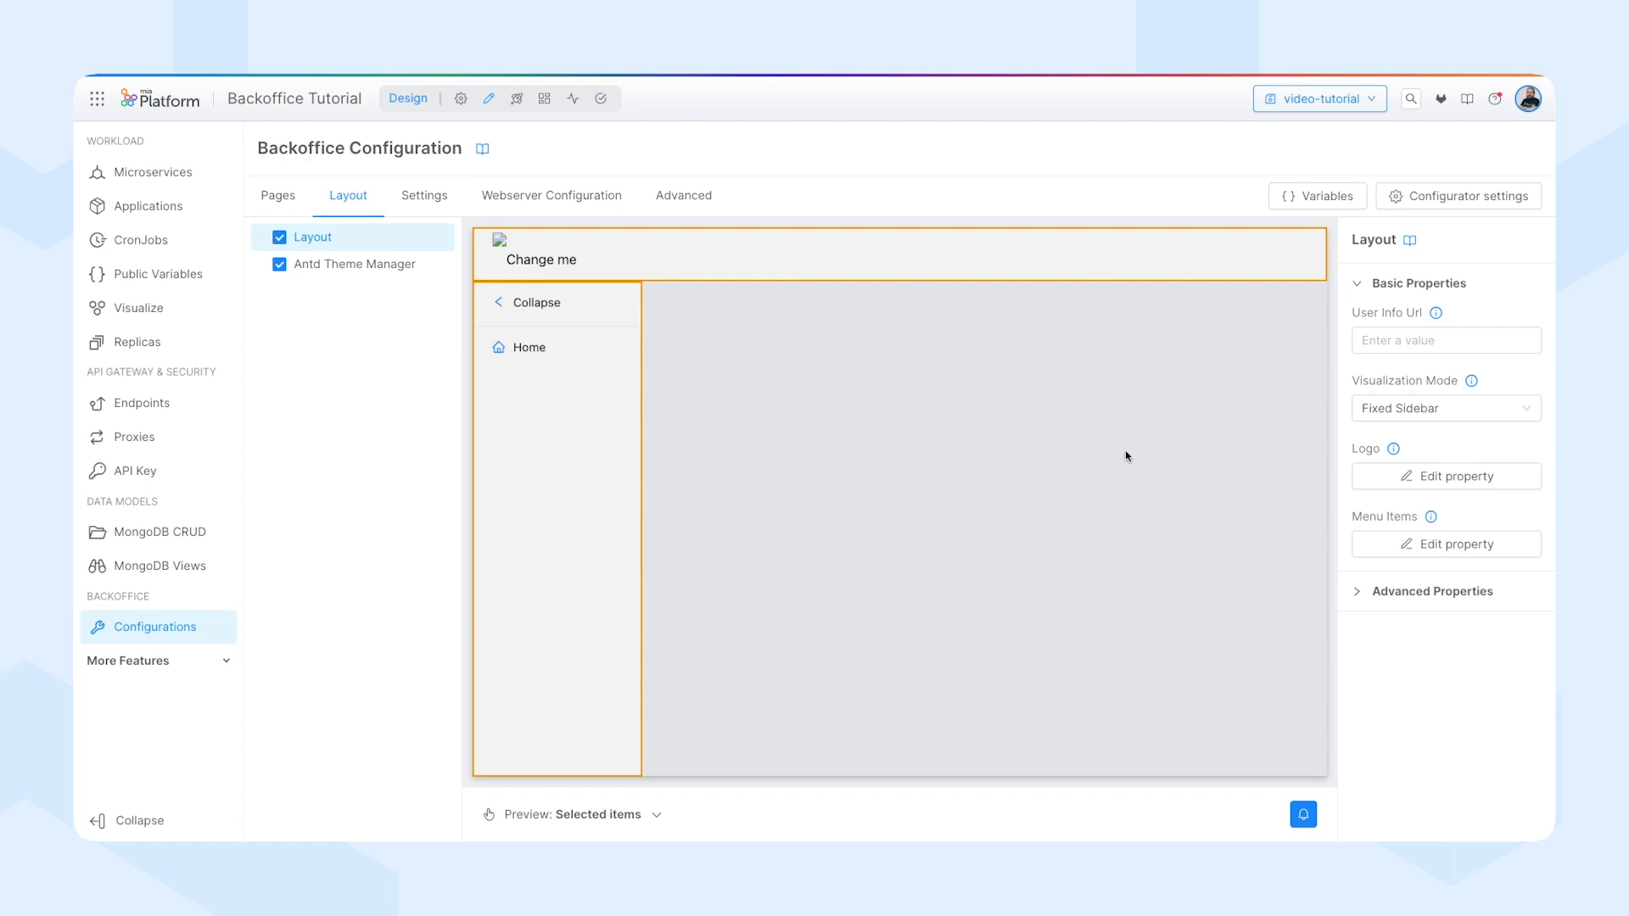
pyautogui.click(1436, 477)
pyautogui.moveTo(669, 310); pyautogui.dragTo(399, 292)
pyautogui.write('Mia-Platform')
pyautogui.click(585, 381)
pyautogui.write('ht')
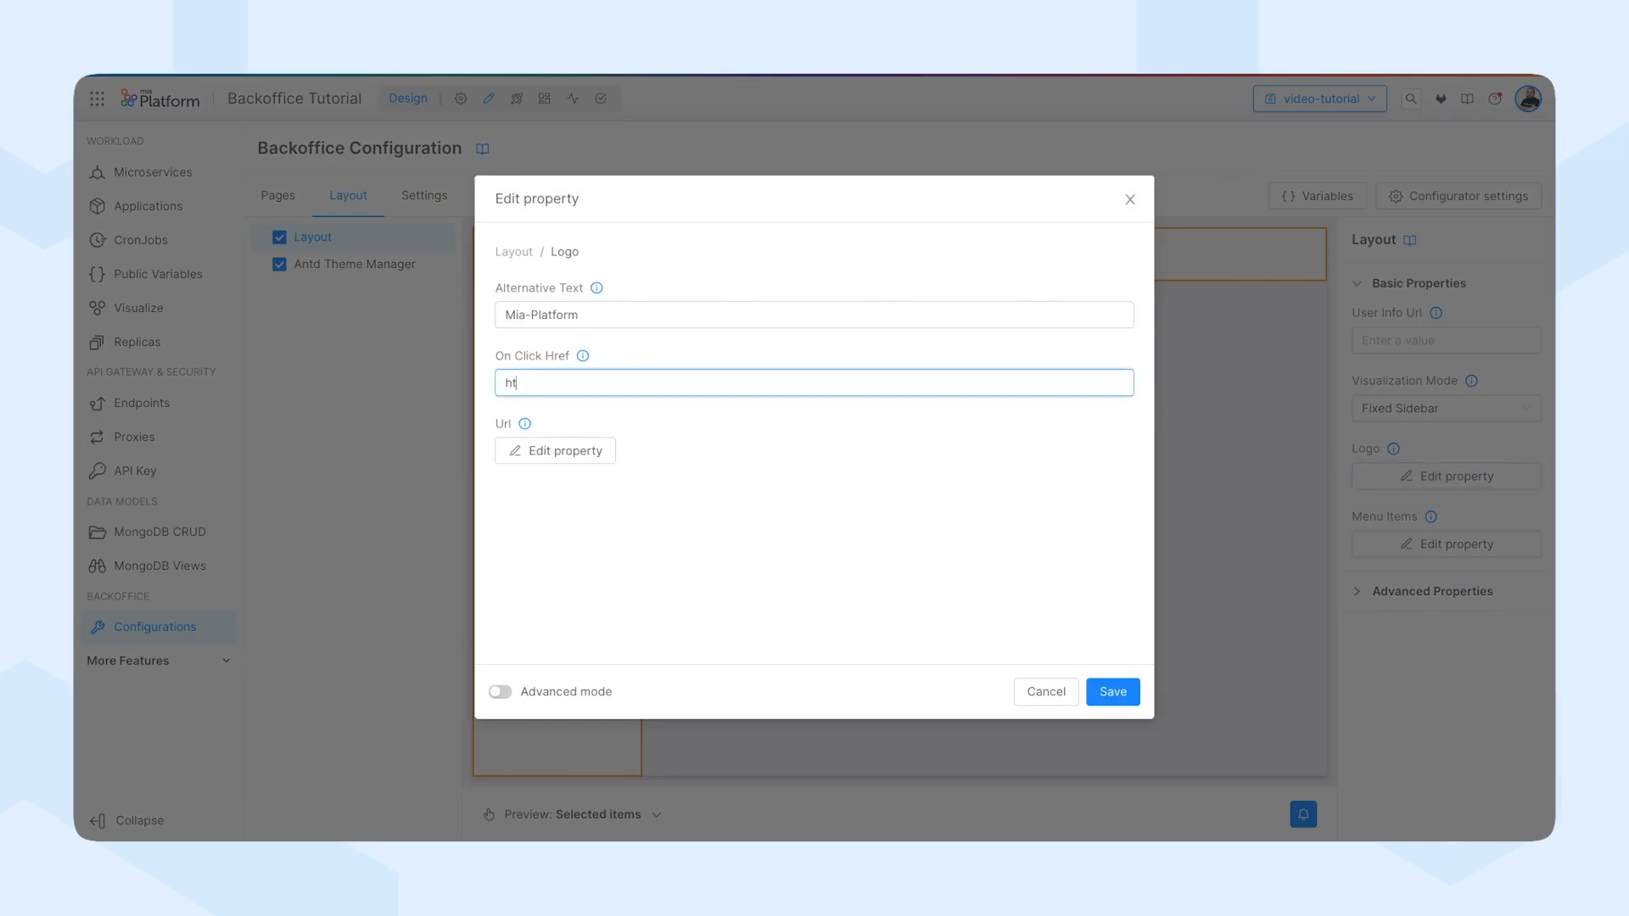
pyautogui.write('tps://www.mia-platform.eu')
pyautogui.click(535, 454)
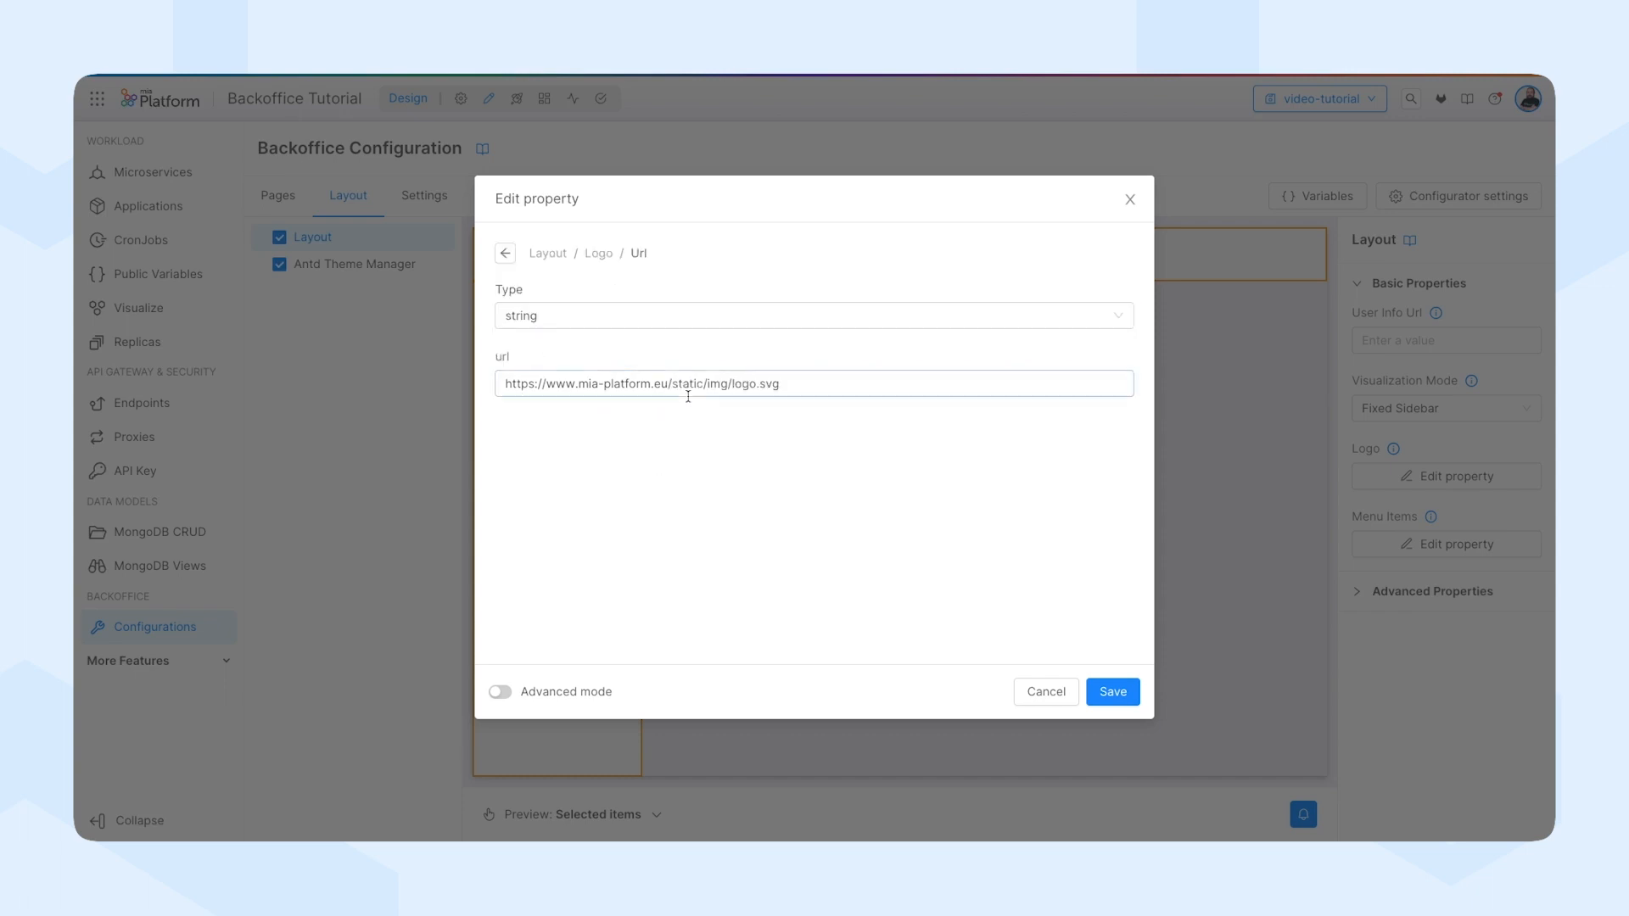
pyautogui.click(1115, 692)
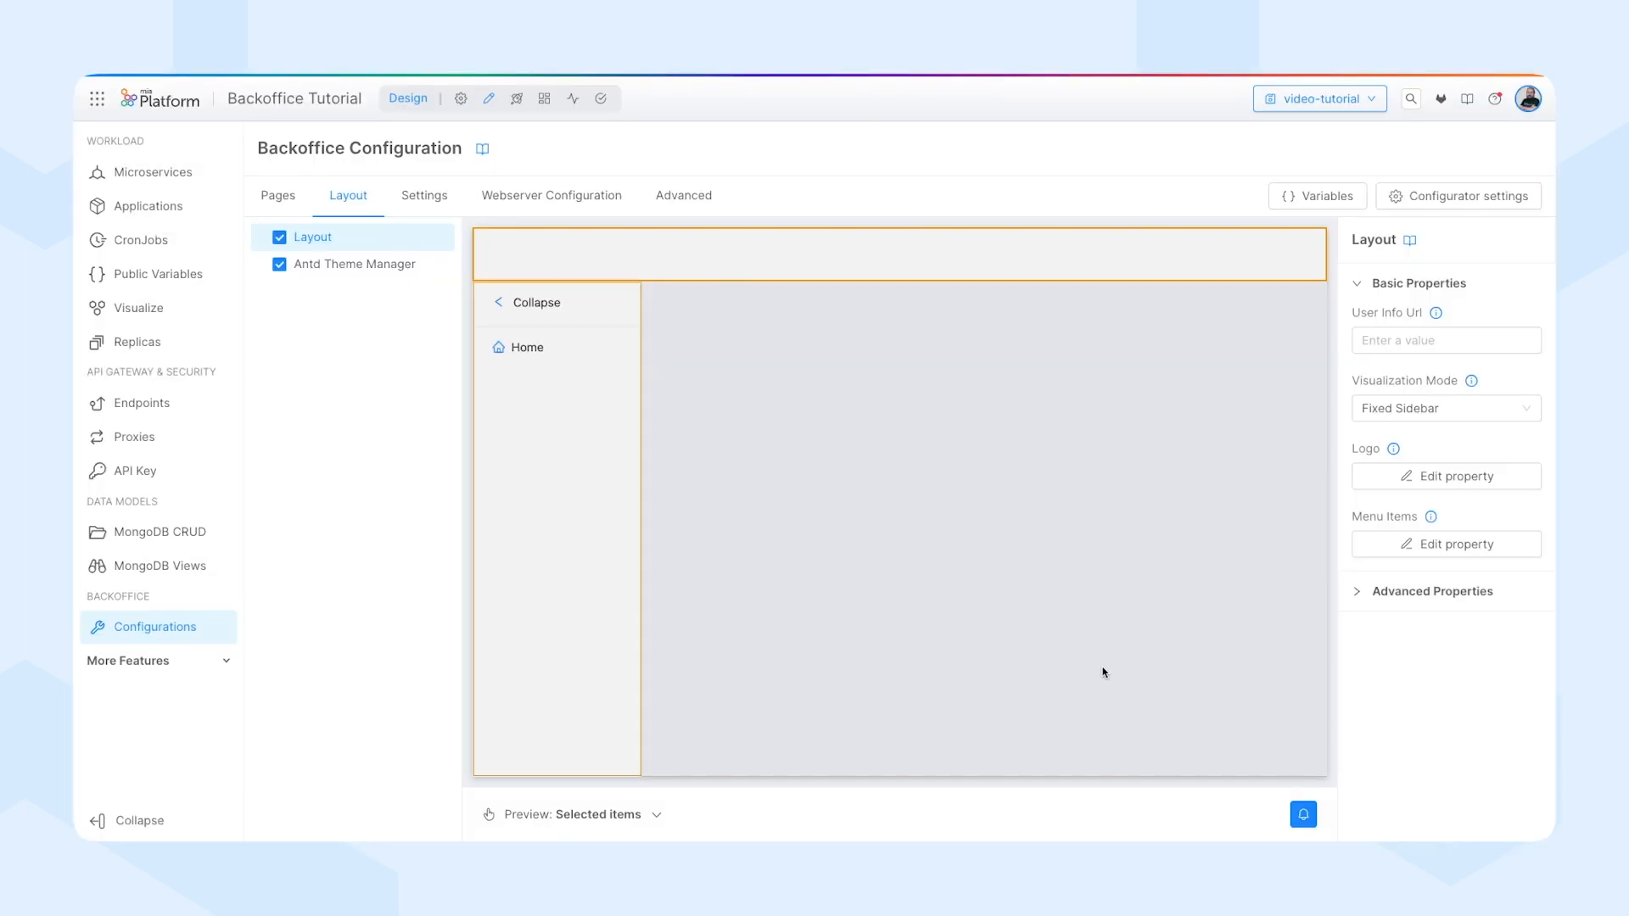
pyautogui.click(1380, 592)
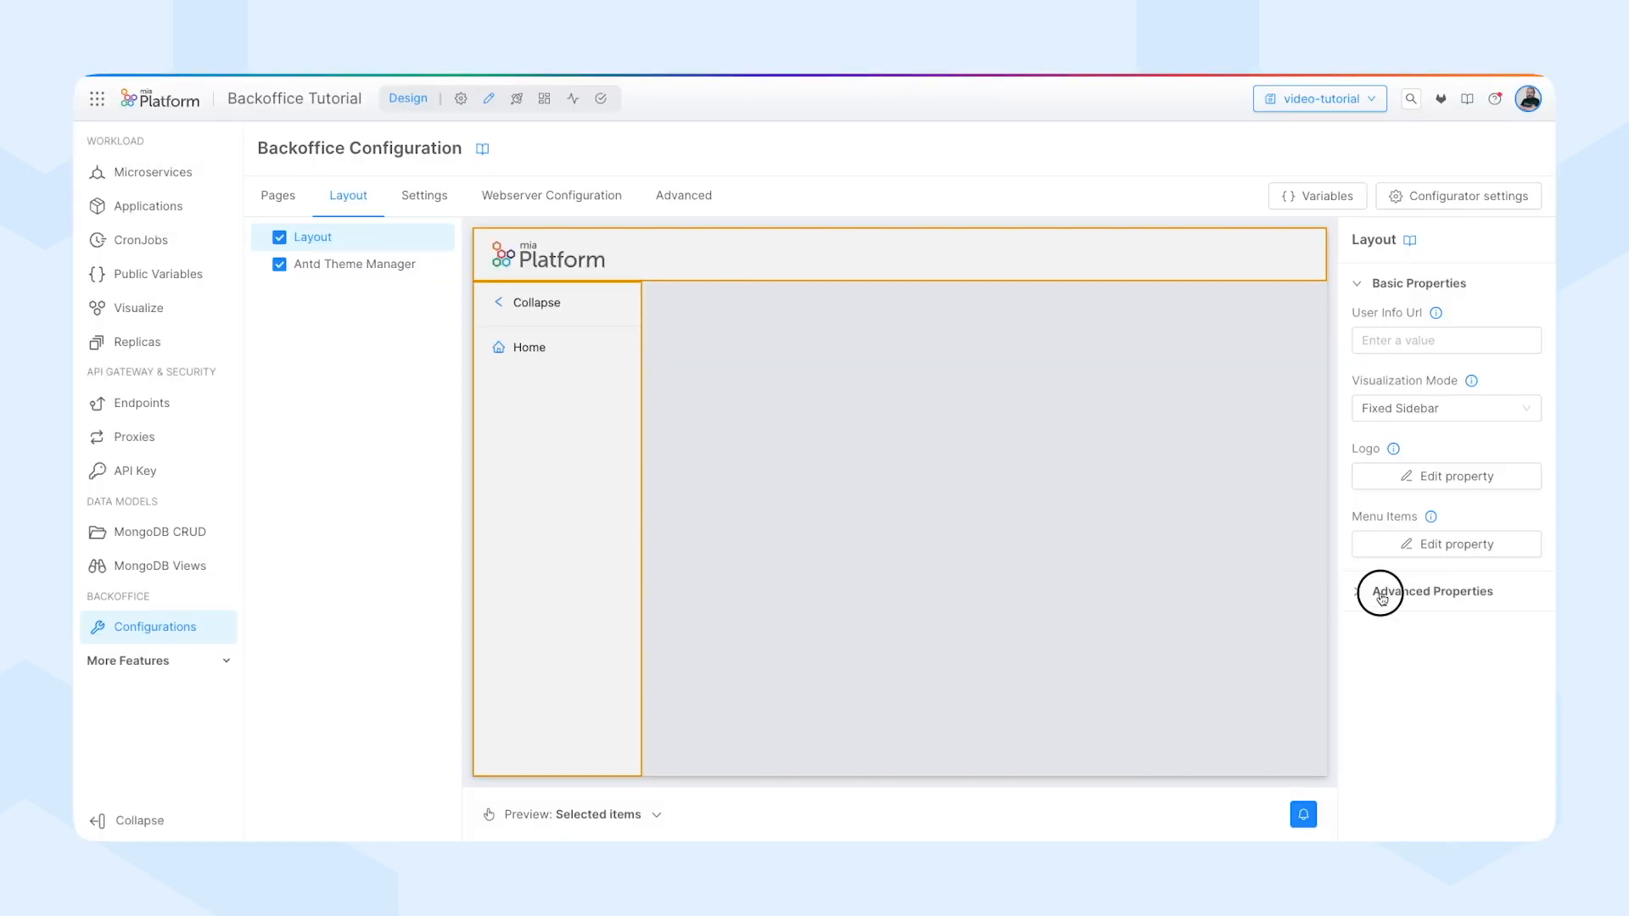
pyautogui.scroll(-2, 1380, 603)
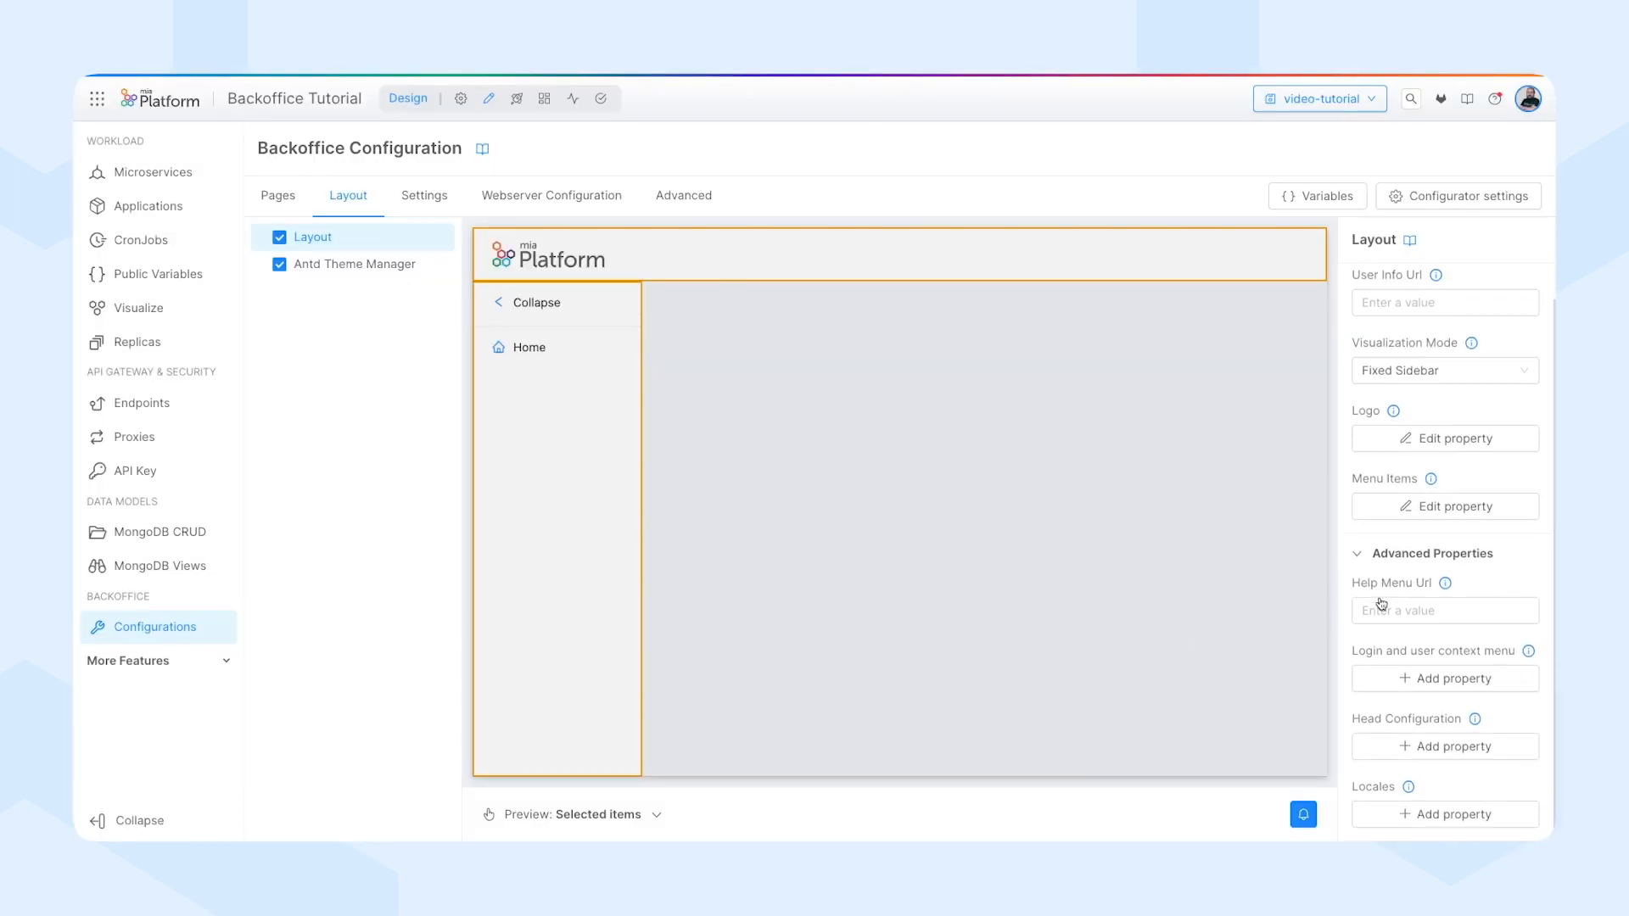
pyautogui.click(1377, 615)
pyautogui.write('https:')
pyautogui.write('//www.docs.m')
pyautogui.write('ia-platform.eu')
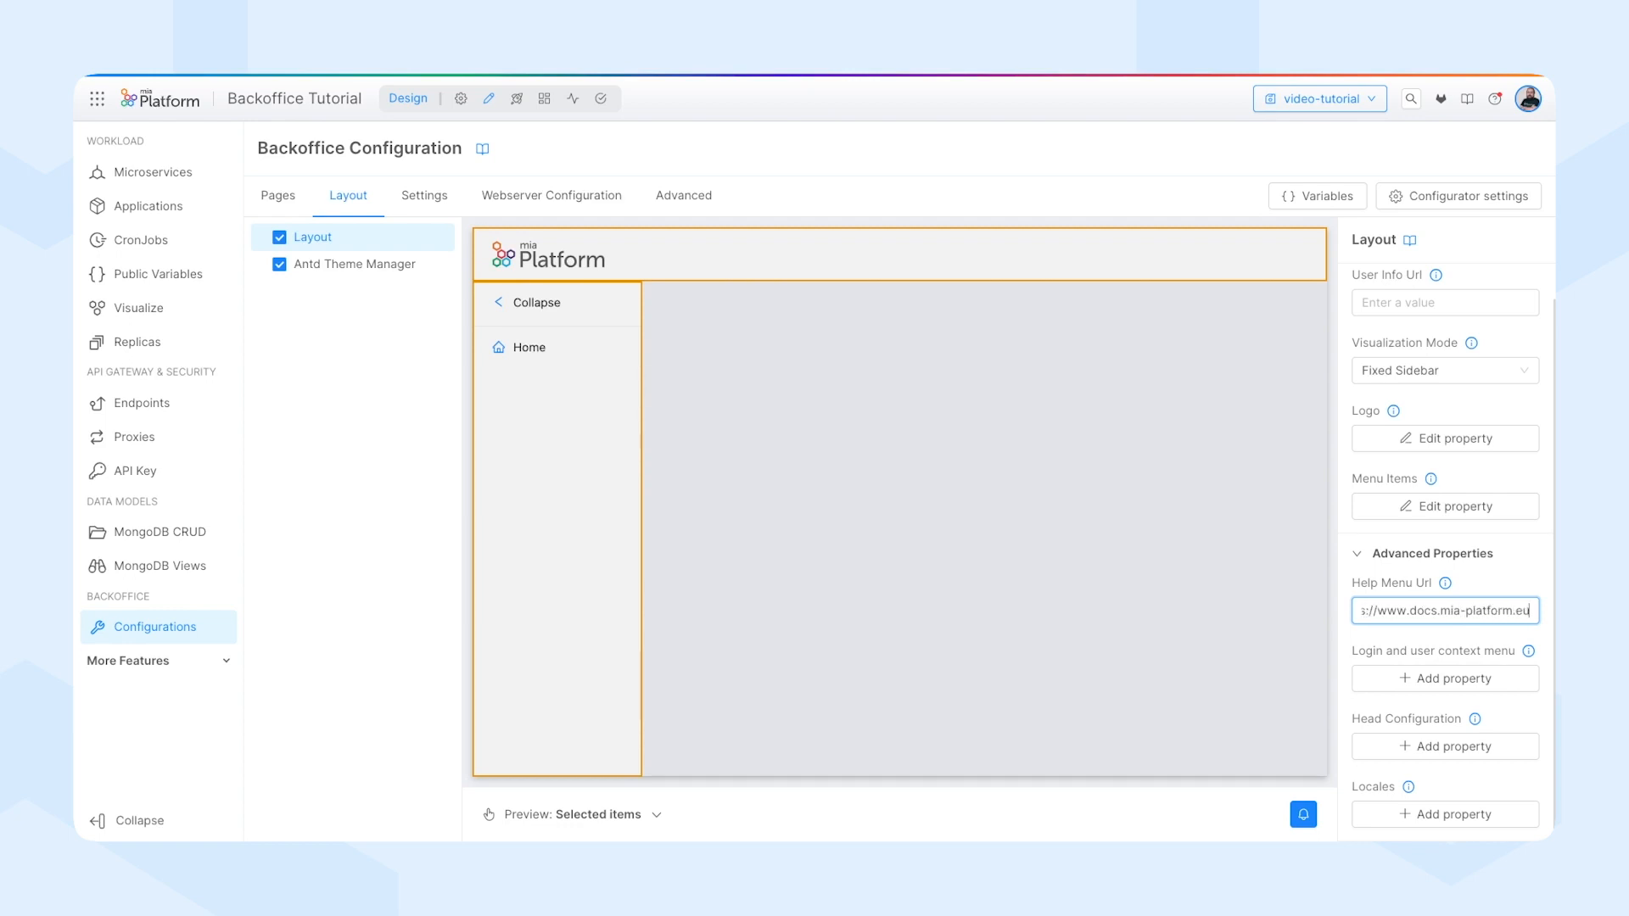
pyautogui.click(1433, 746)
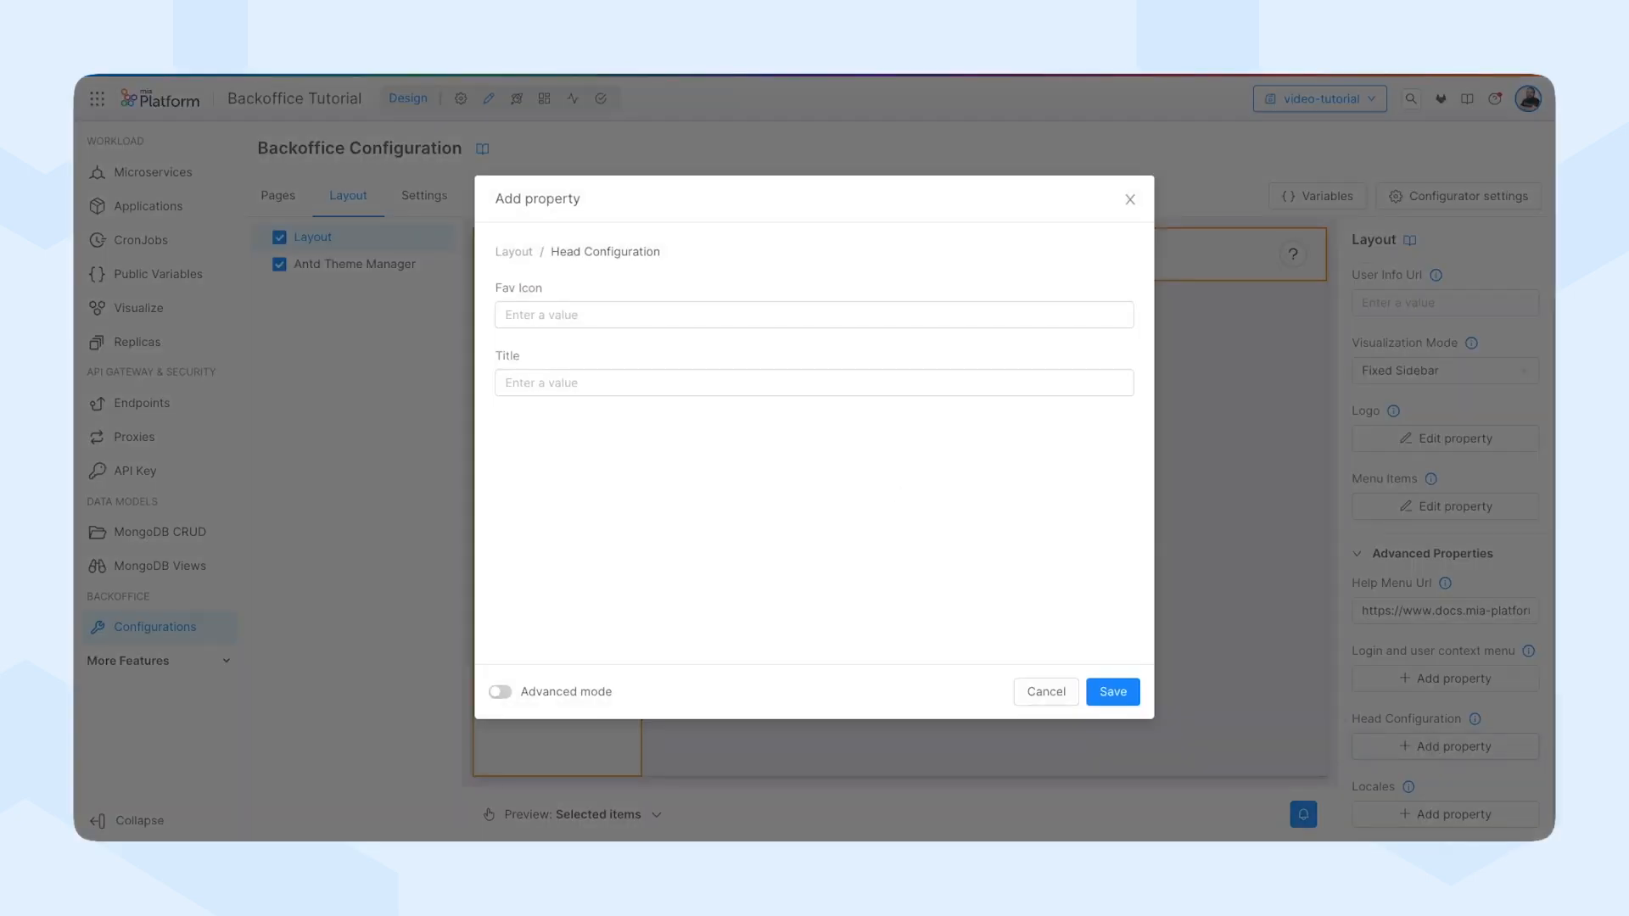
pyautogui.click(599, 315)
pyautogui.write('https://www.mia-platform.eu/static/img/basics_favicon/apple-icon-60×60.png')
pyautogui.click(749, 381)
pyautogui.write('Backoffice Video Tutorial')
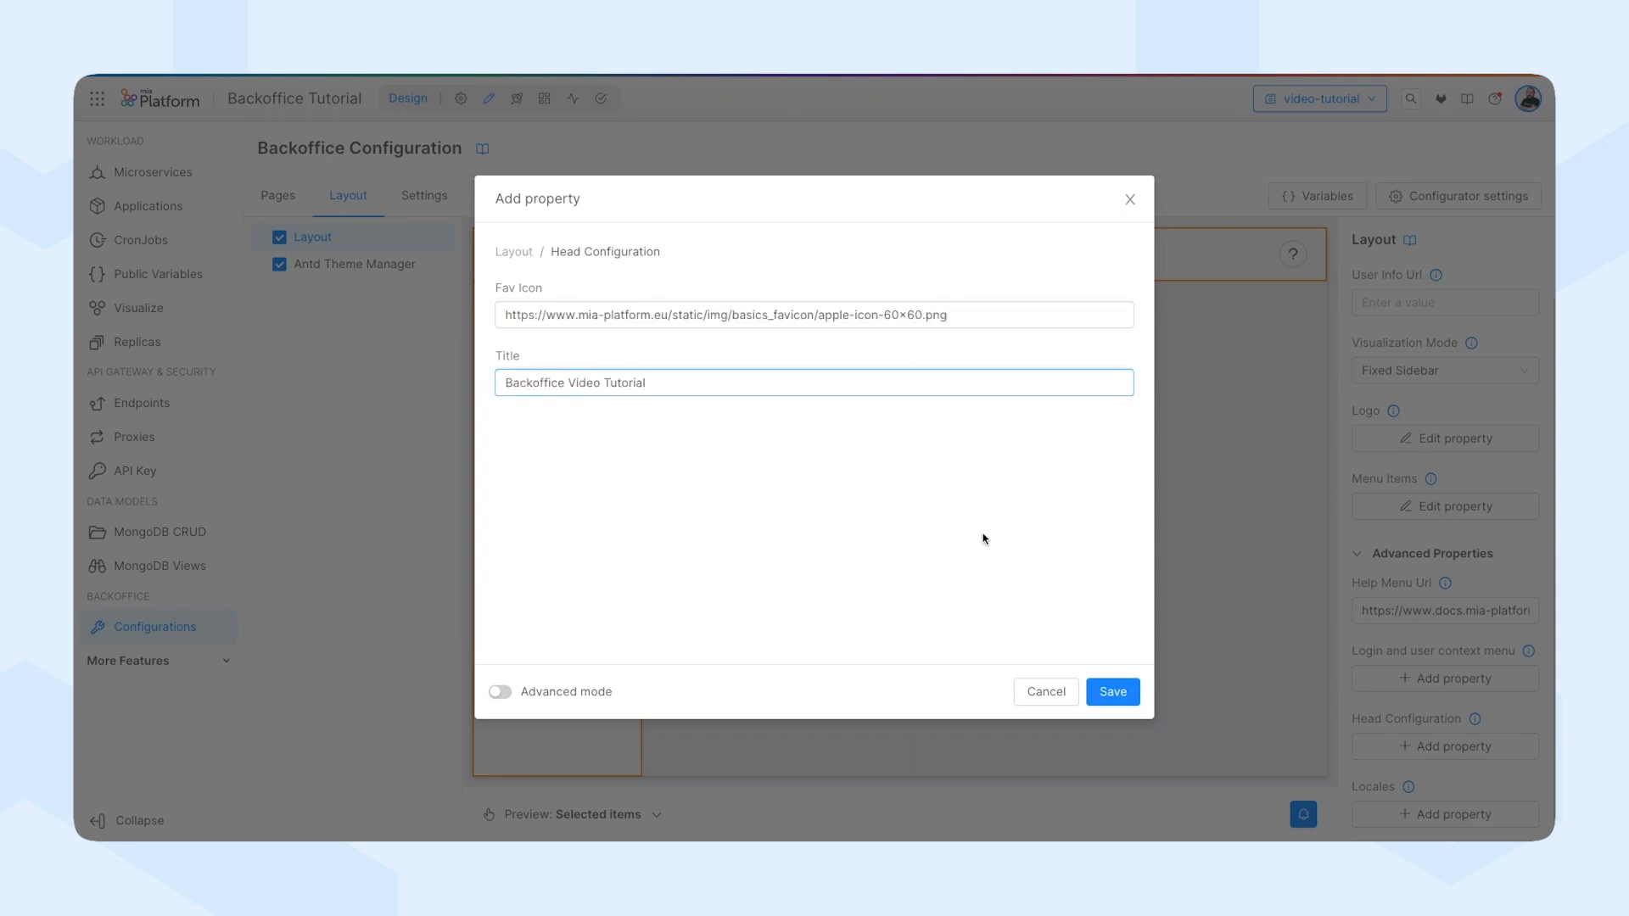
pyautogui.click(1102, 689)
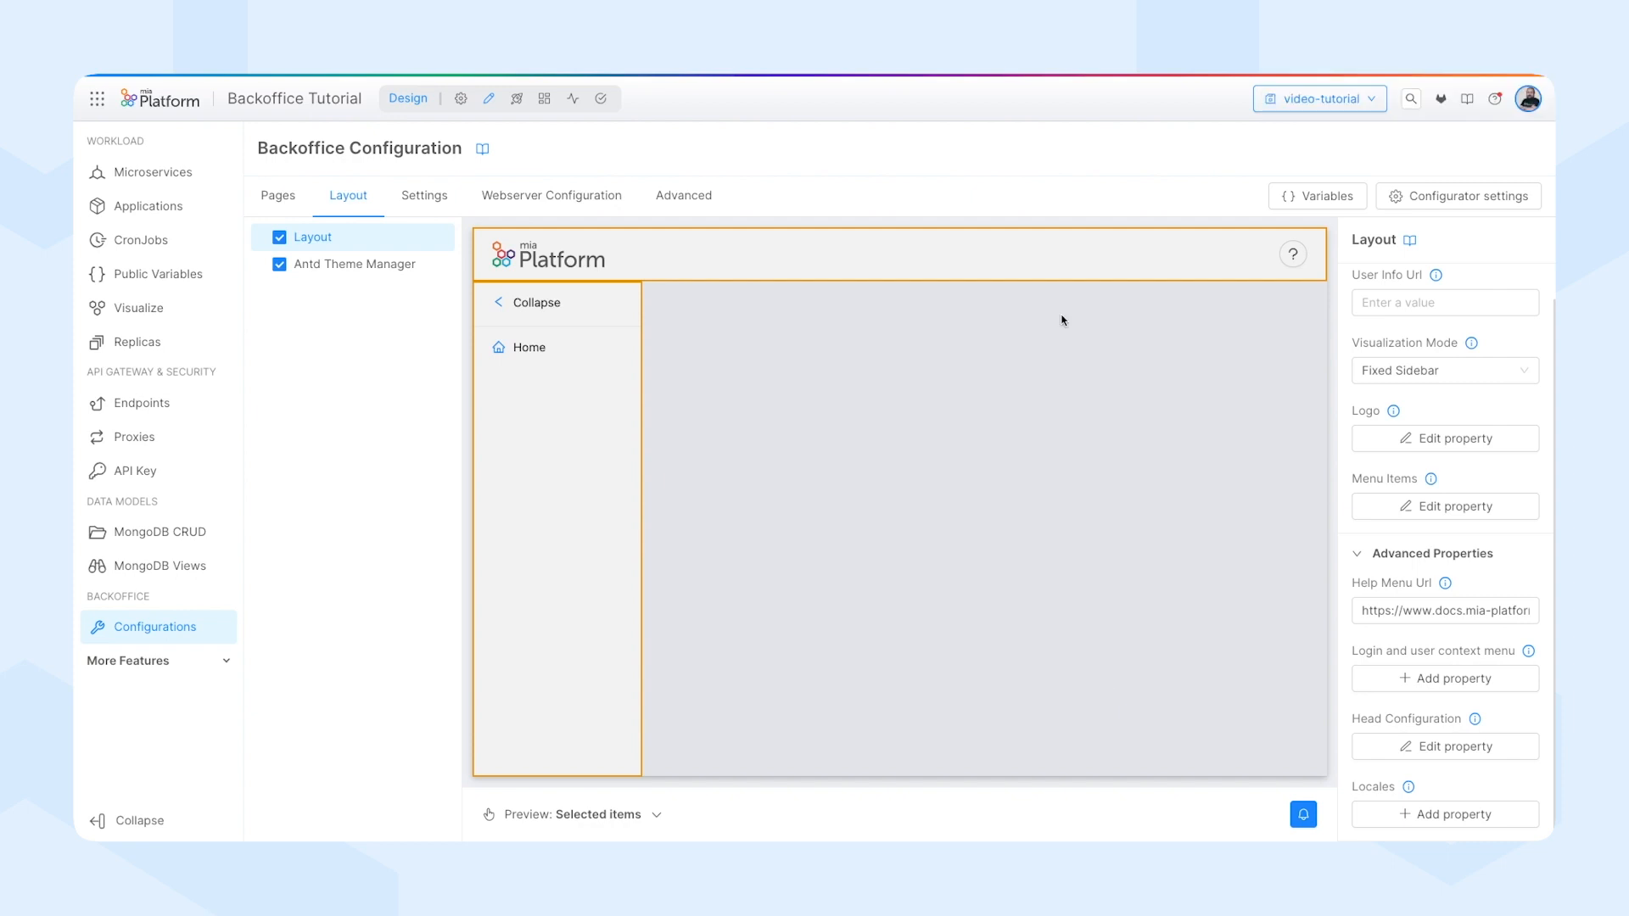
# Start a new Compose page with id products and rendering route ./products, and proceed to its options.
pyautogui.click(270, 208)
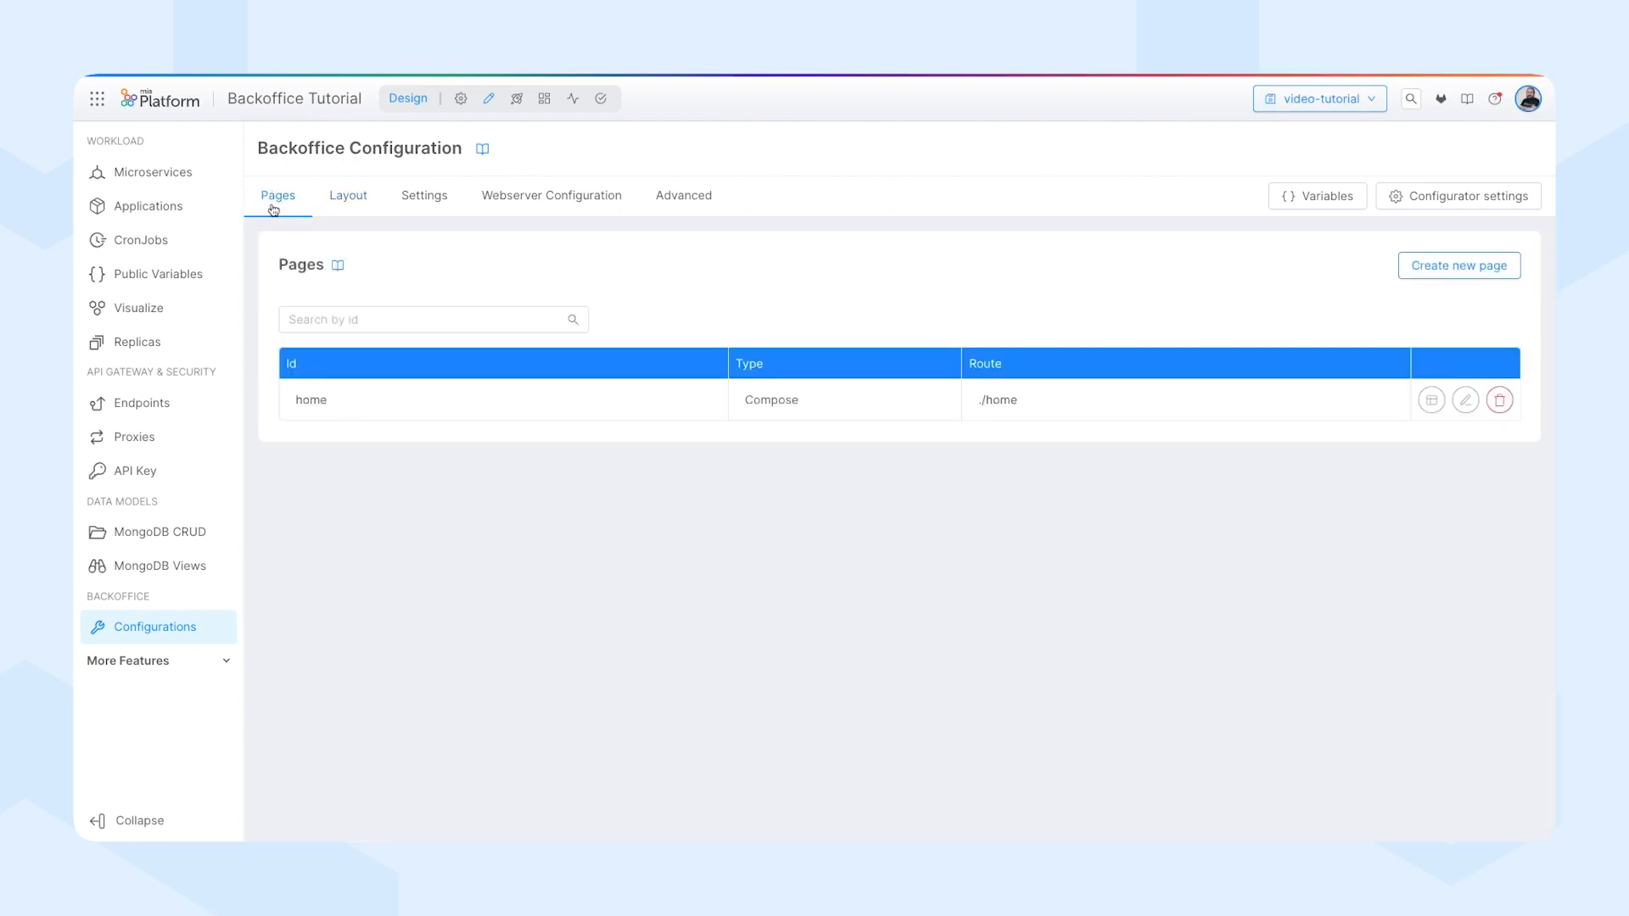
pyautogui.click(1449, 270)
pyautogui.click(760, 281)
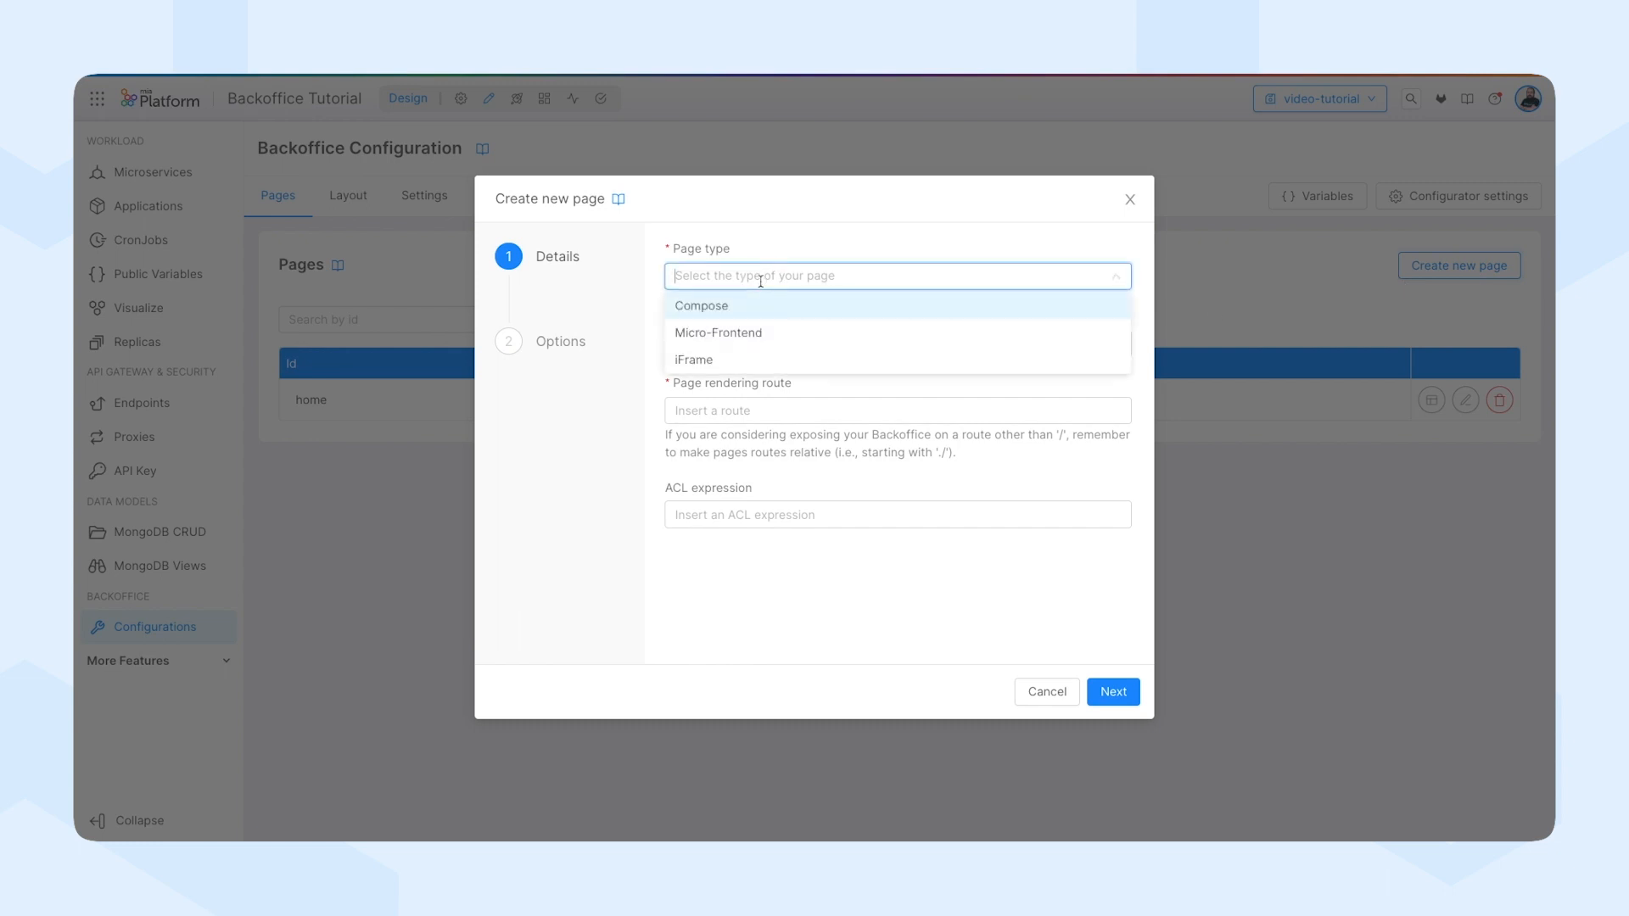
pyautogui.click(708, 308)
pyautogui.click(704, 378)
pyautogui.write('products')
pyautogui.press('Tab')
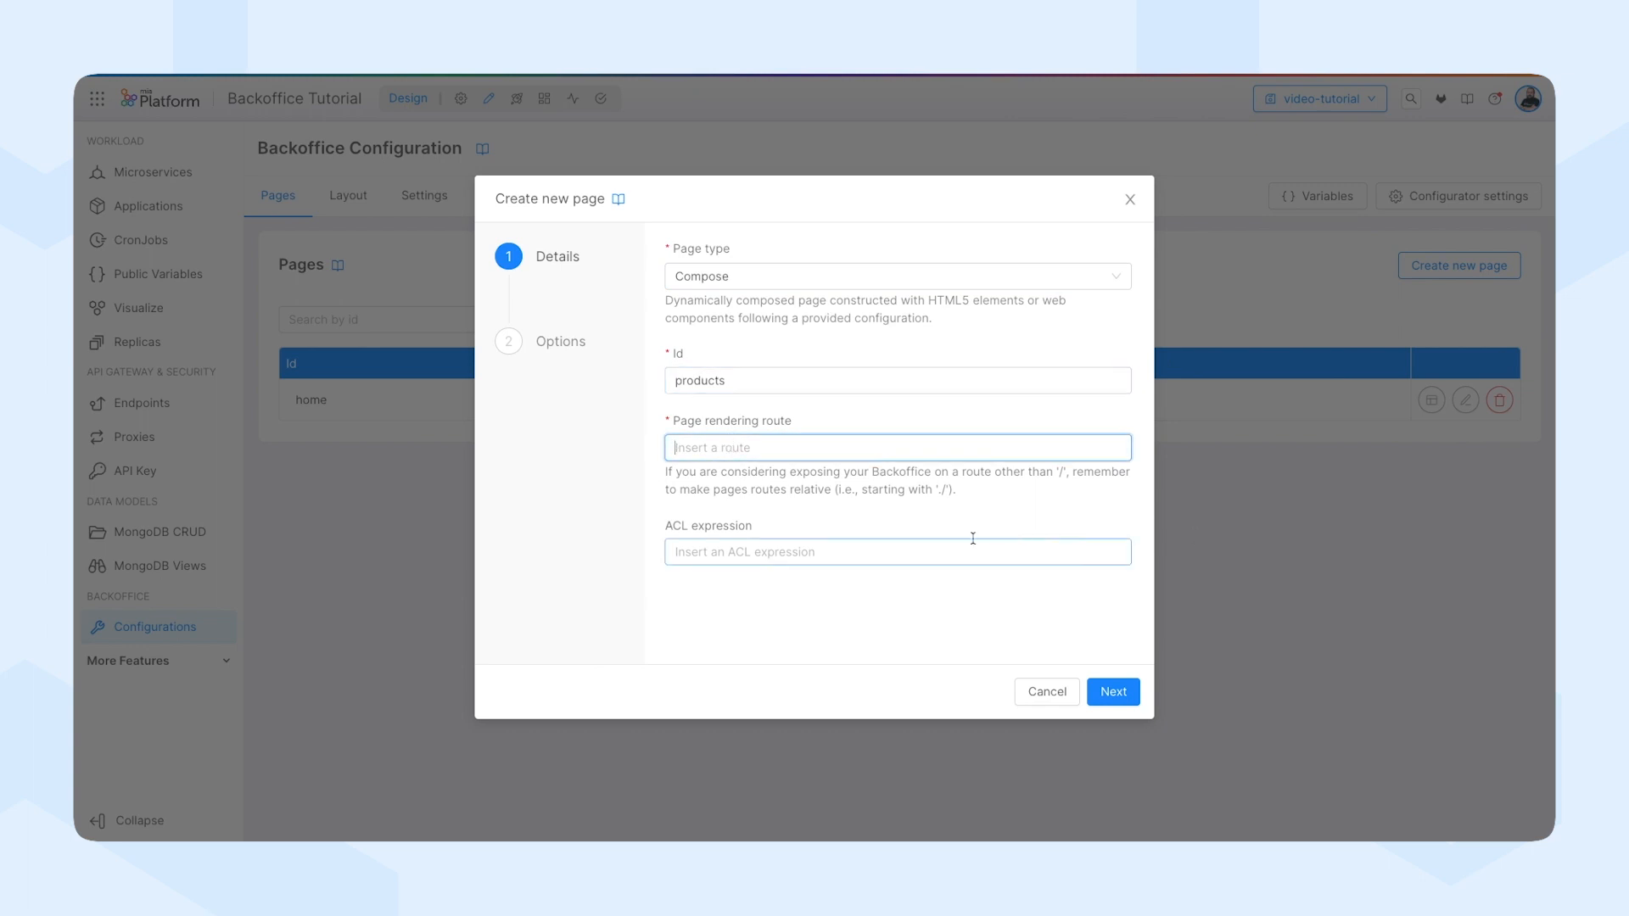
pyautogui.write('./products')
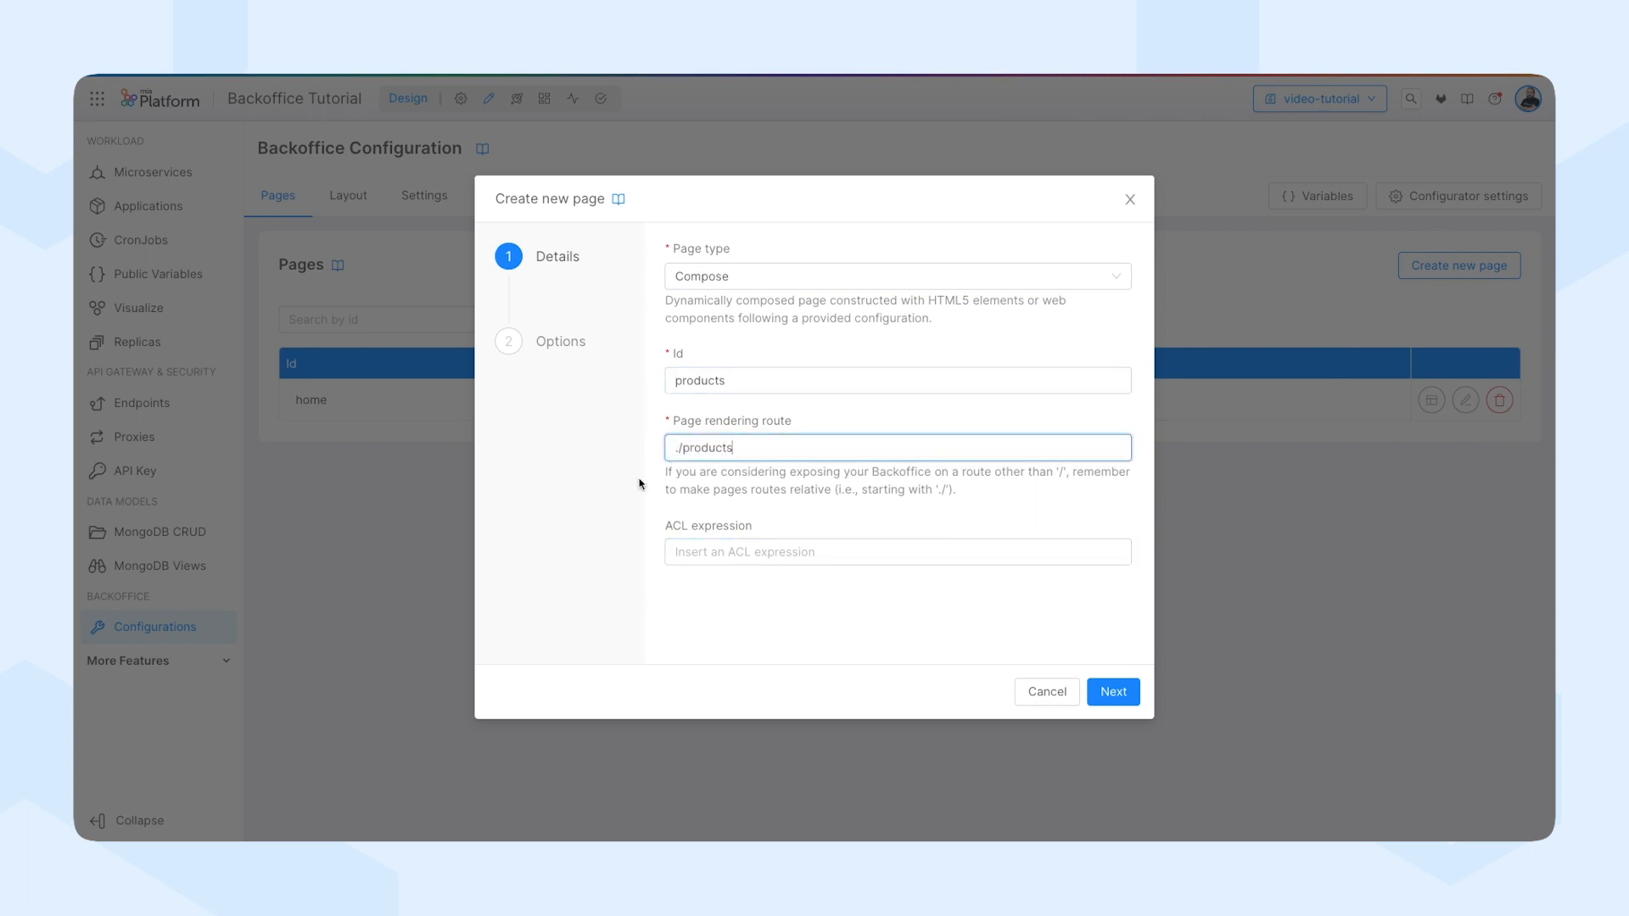
pyautogui.click(1111, 691)
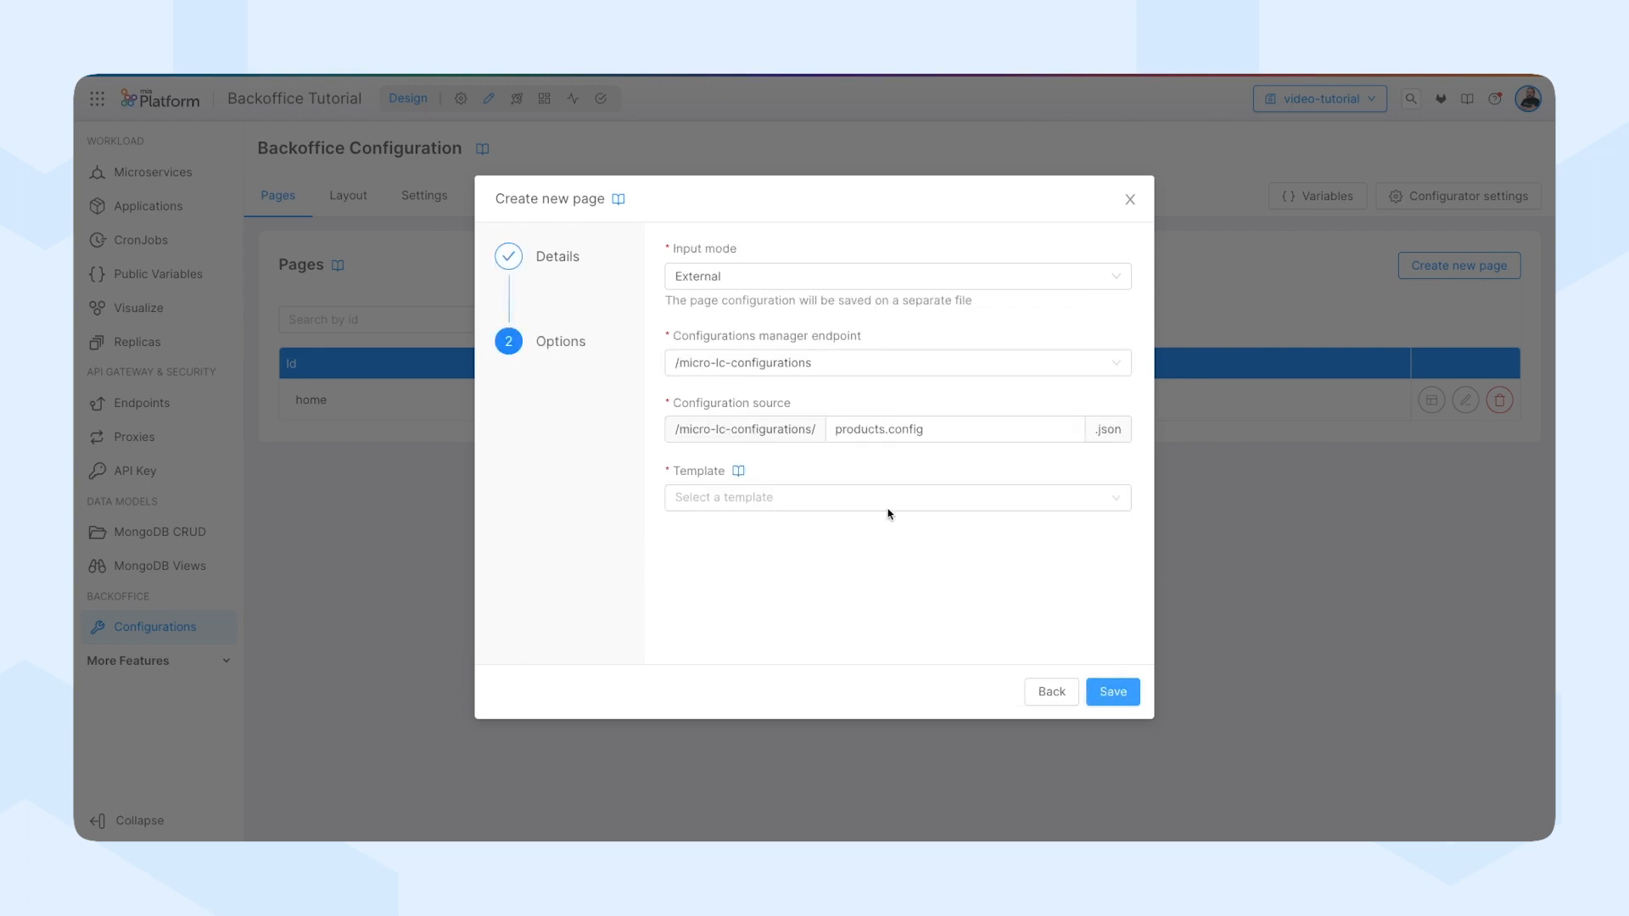
# Choose the "Table: base table" template for the products page and save the page.
pyautogui.click(825, 499)
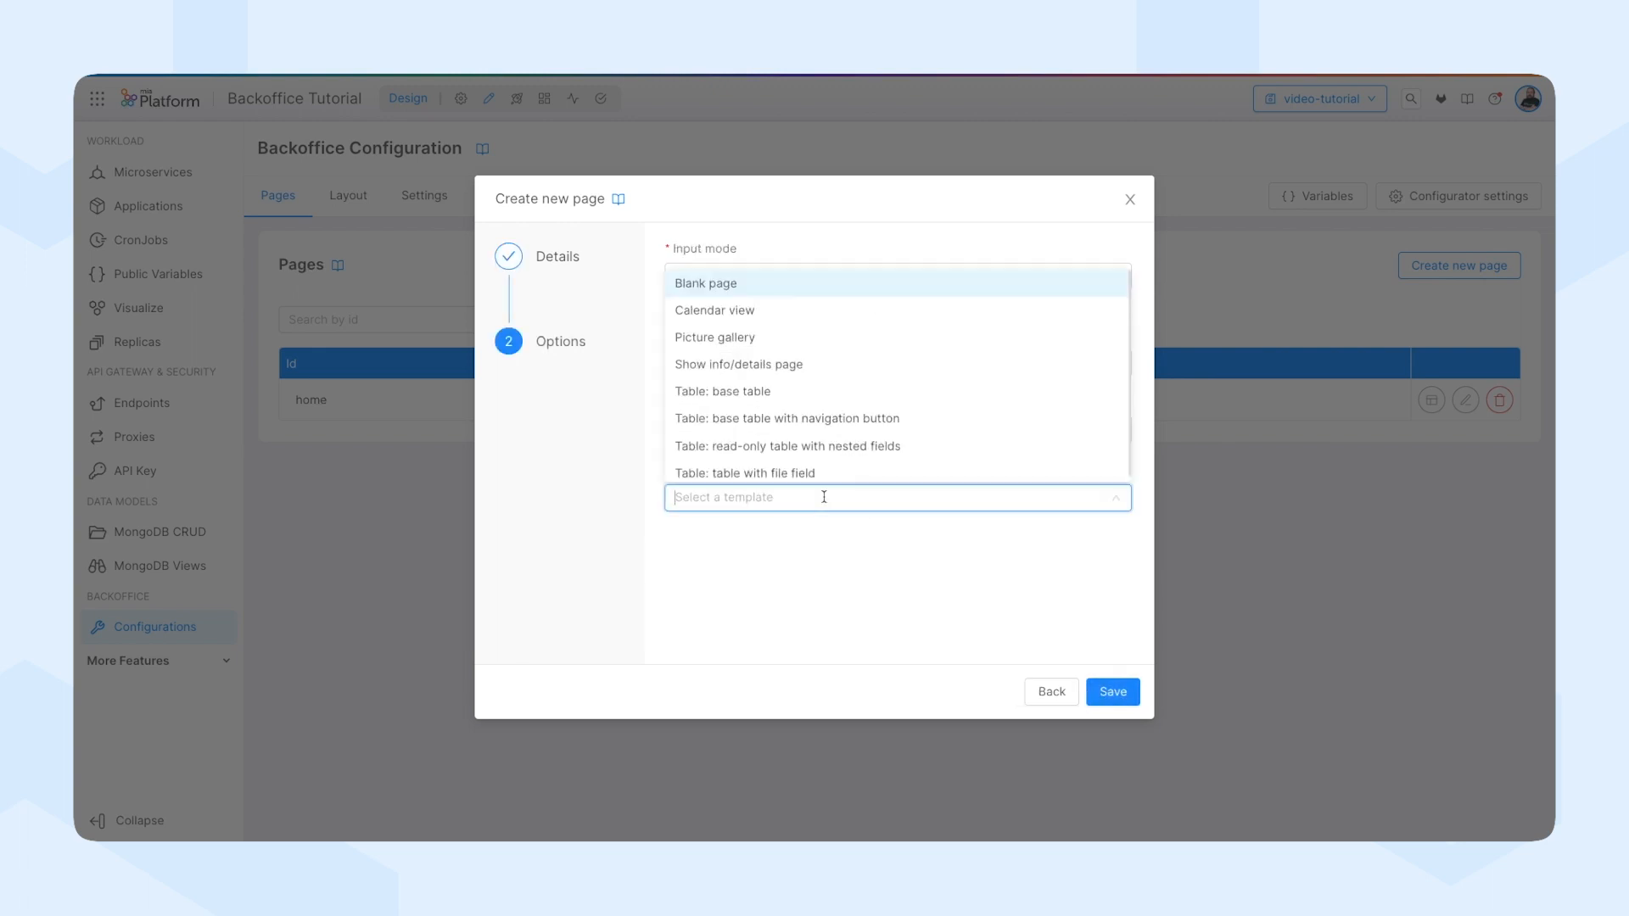
pyautogui.click(728, 391)
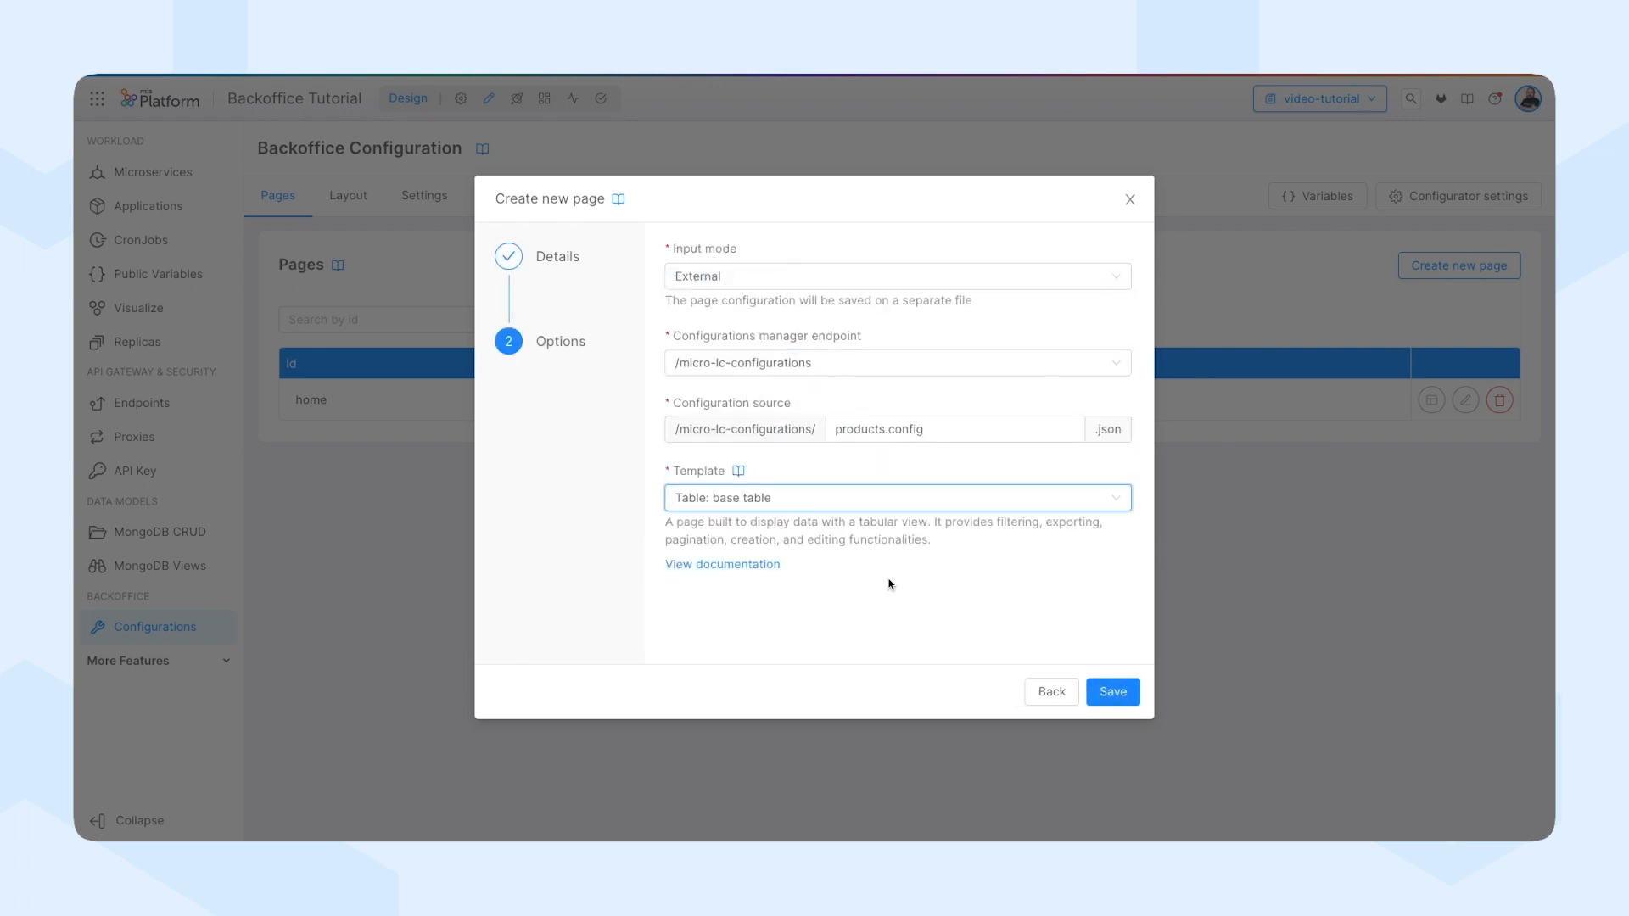
pyautogui.click(1112, 691)
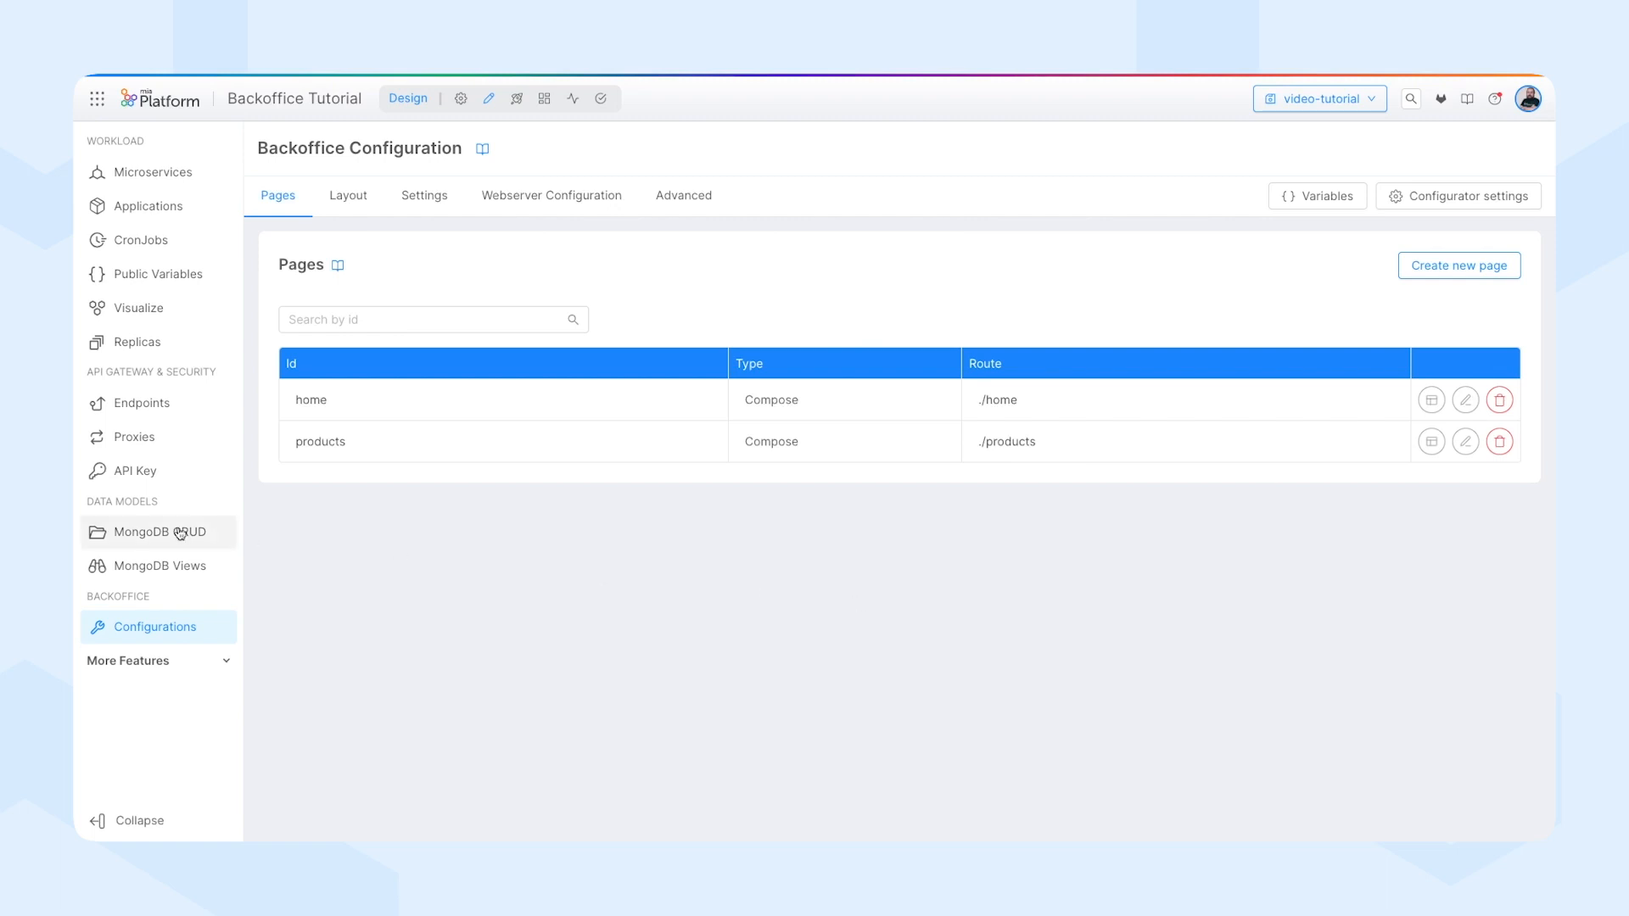
# Create a new MongoDB CRUD collection named products.
pyautogui.click(192, 552)
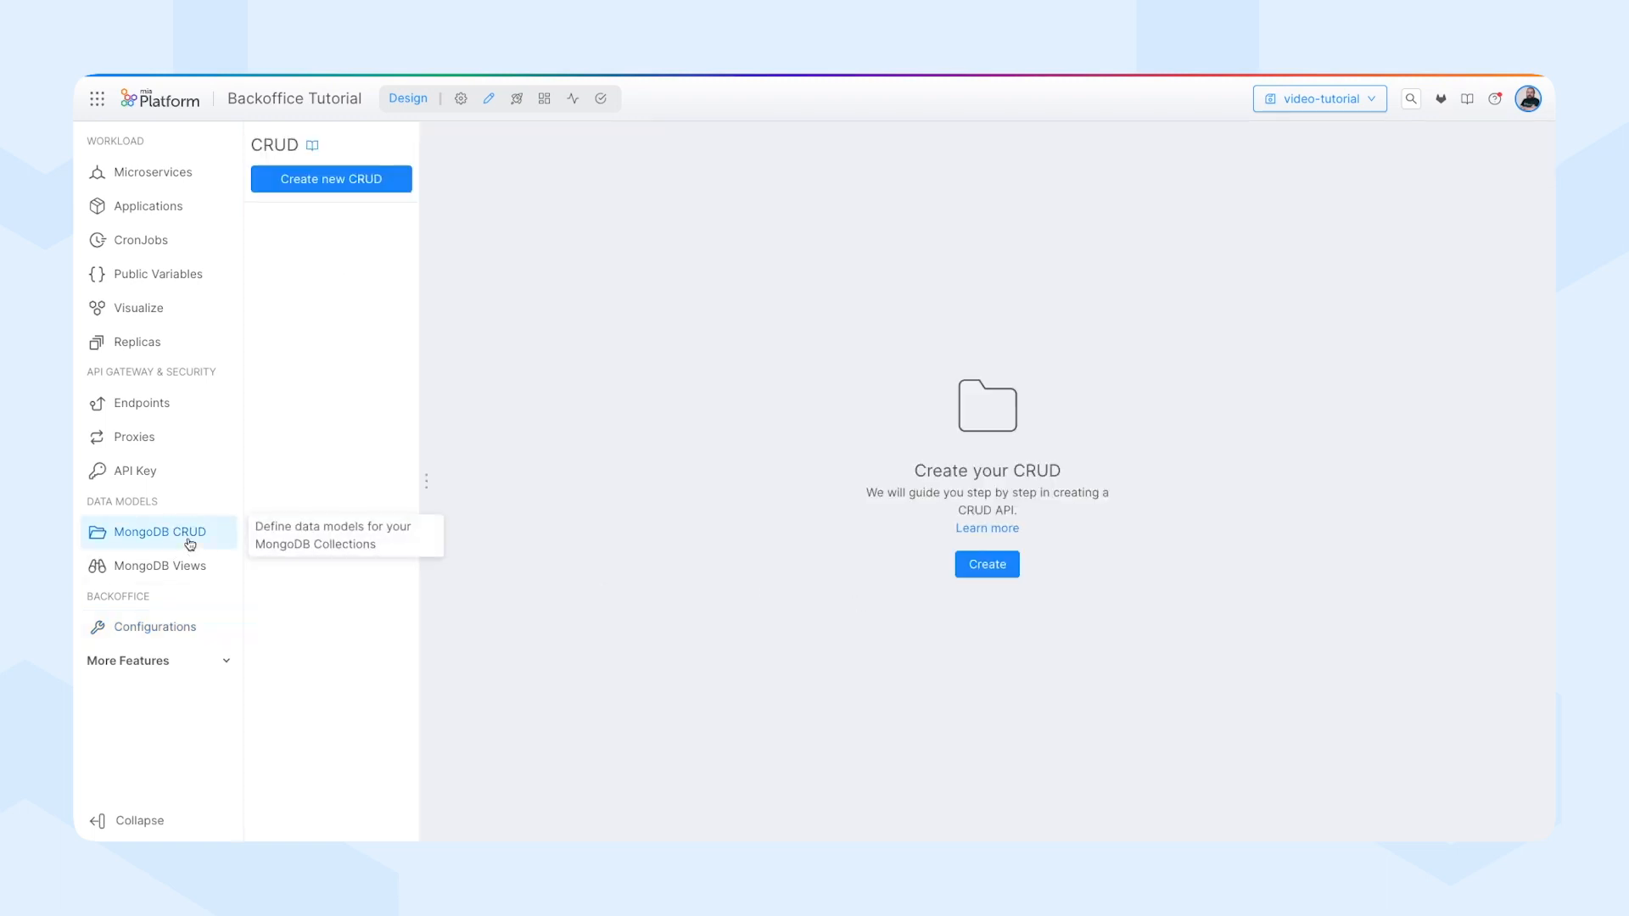
pyautogui.click(333, 184)
pyautogui.write('products')
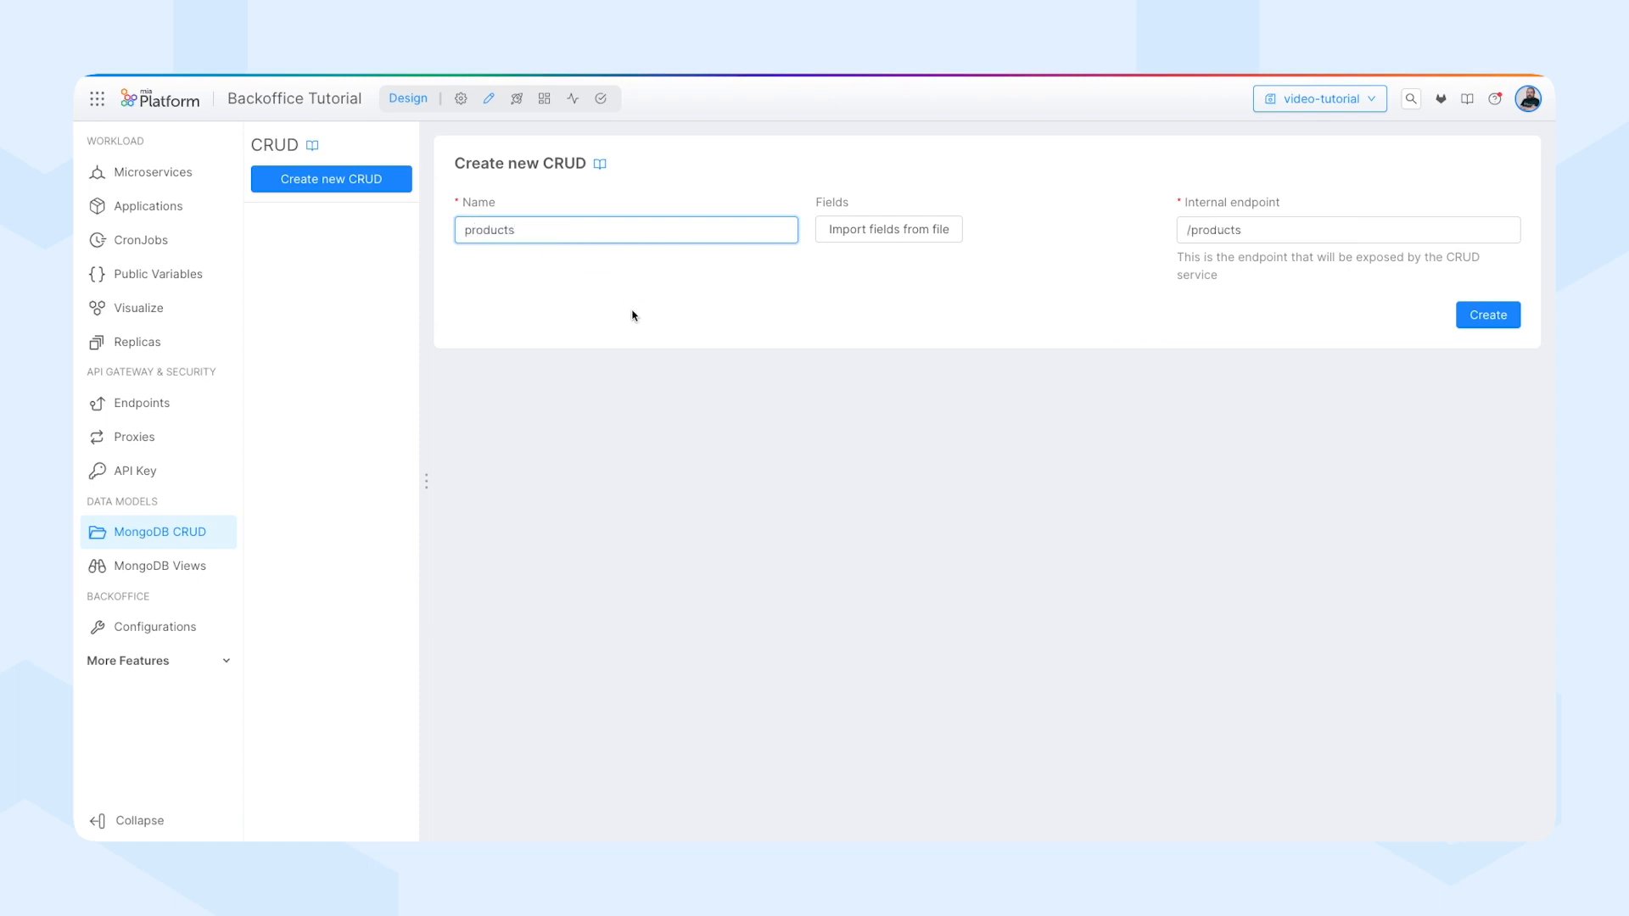
pyautogui.click(1488, 317)
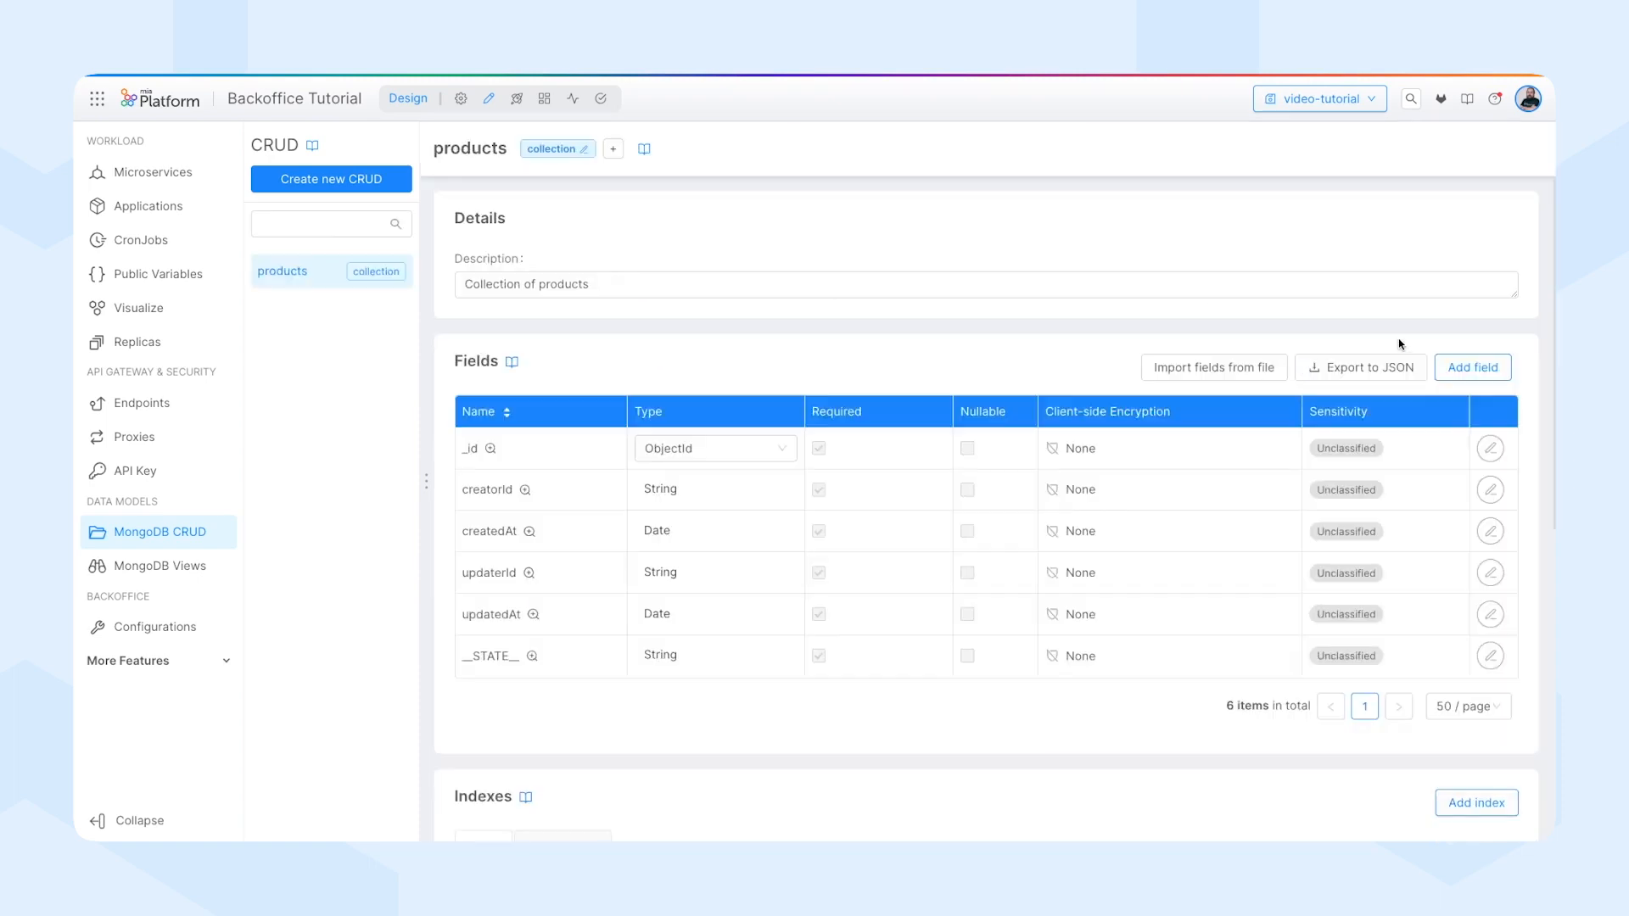
# Add a required String field called name to the products collection, with Create another enabled.
pyautogui.click(1470, 367)
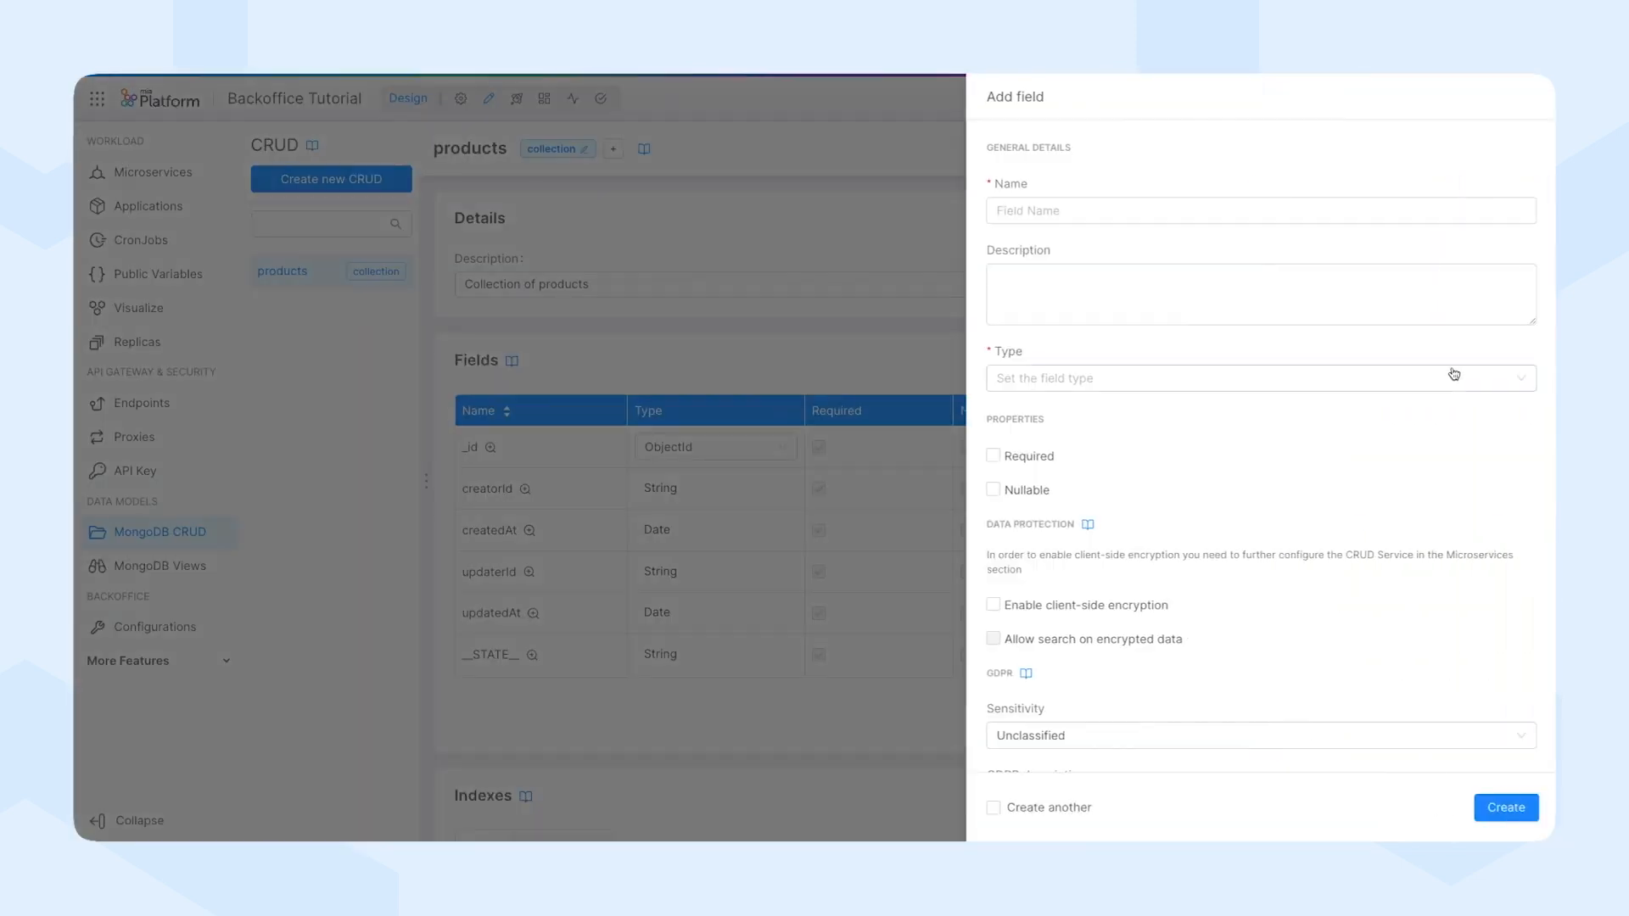
pyautogui.write('name')
pyautogui.click(1018, 379)
pyautogui.click(1014, 409)
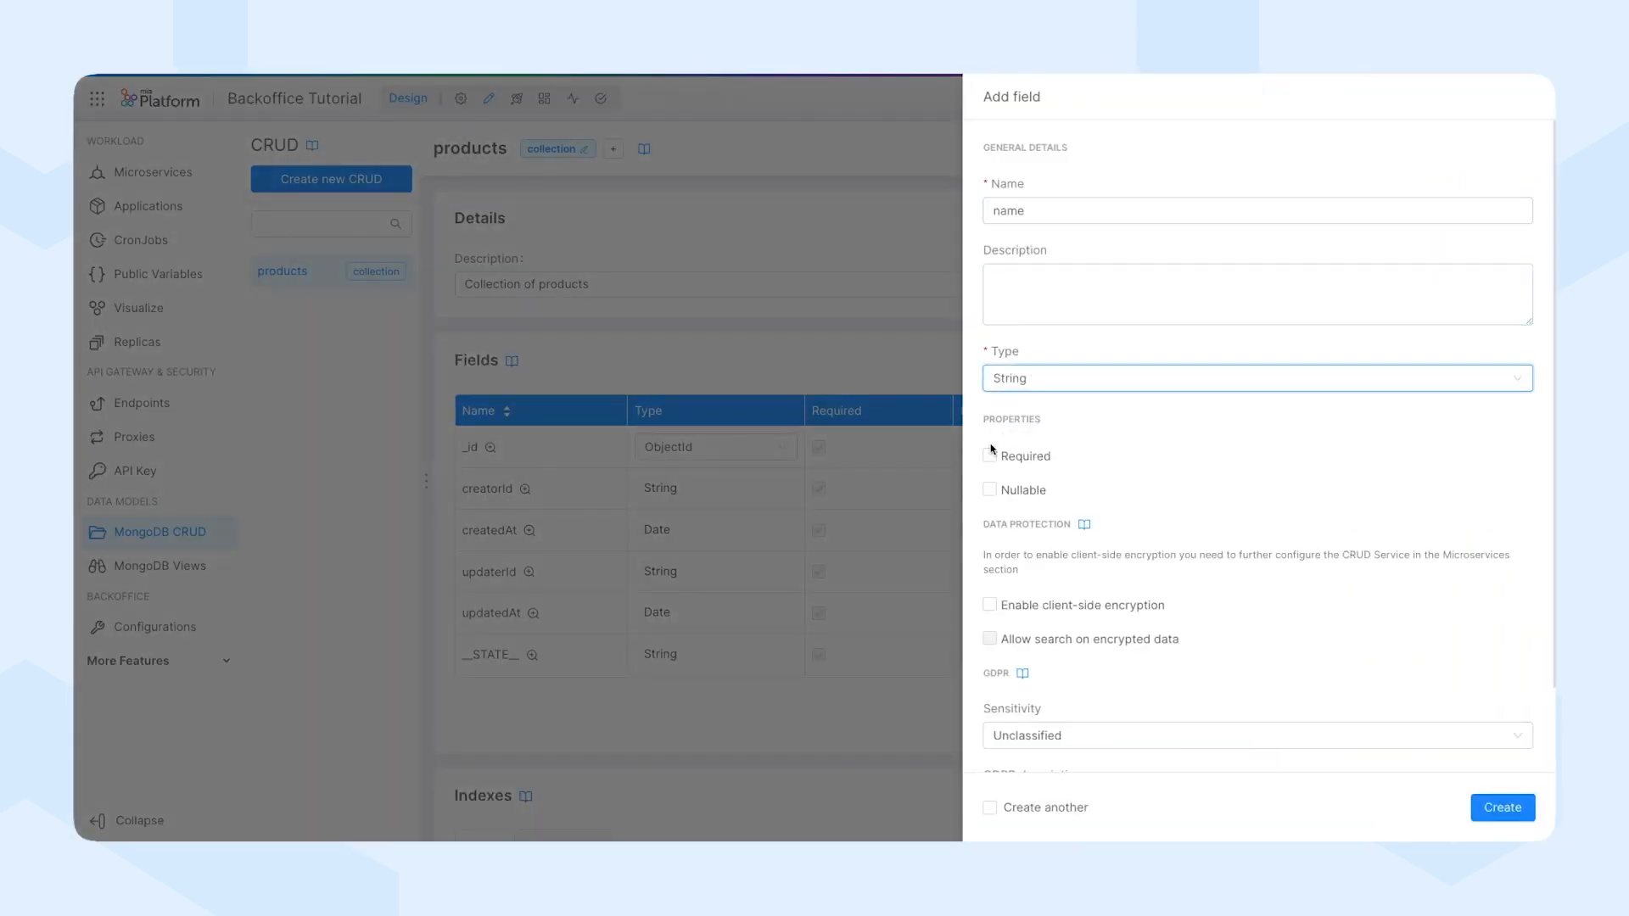
pyautogui.click(989, 455)
pyautogui.scroll(-2, 1103, 678)
pyautogui.click(989, 807)
pyautogui.click(1502, 807)
# Add an optional String field called description to the products collection.
pyautogui.write('description')
pyautogui.click(1035, 379)
pyautogui.click(1031, 409)
pyautogui.click(1502, 810)
# Add a required Number field called price as the last new field and check the products field list.
pyautogui.write('price')
pyautogui.click(1060, 379)
pyautogui.click(1035, 429)
pyautogui.click(989, 455)
pyautogui.click(989, 806)
pyautogui.click(1503, 807)
pyautogui.scroll(-3, 1156, 571)
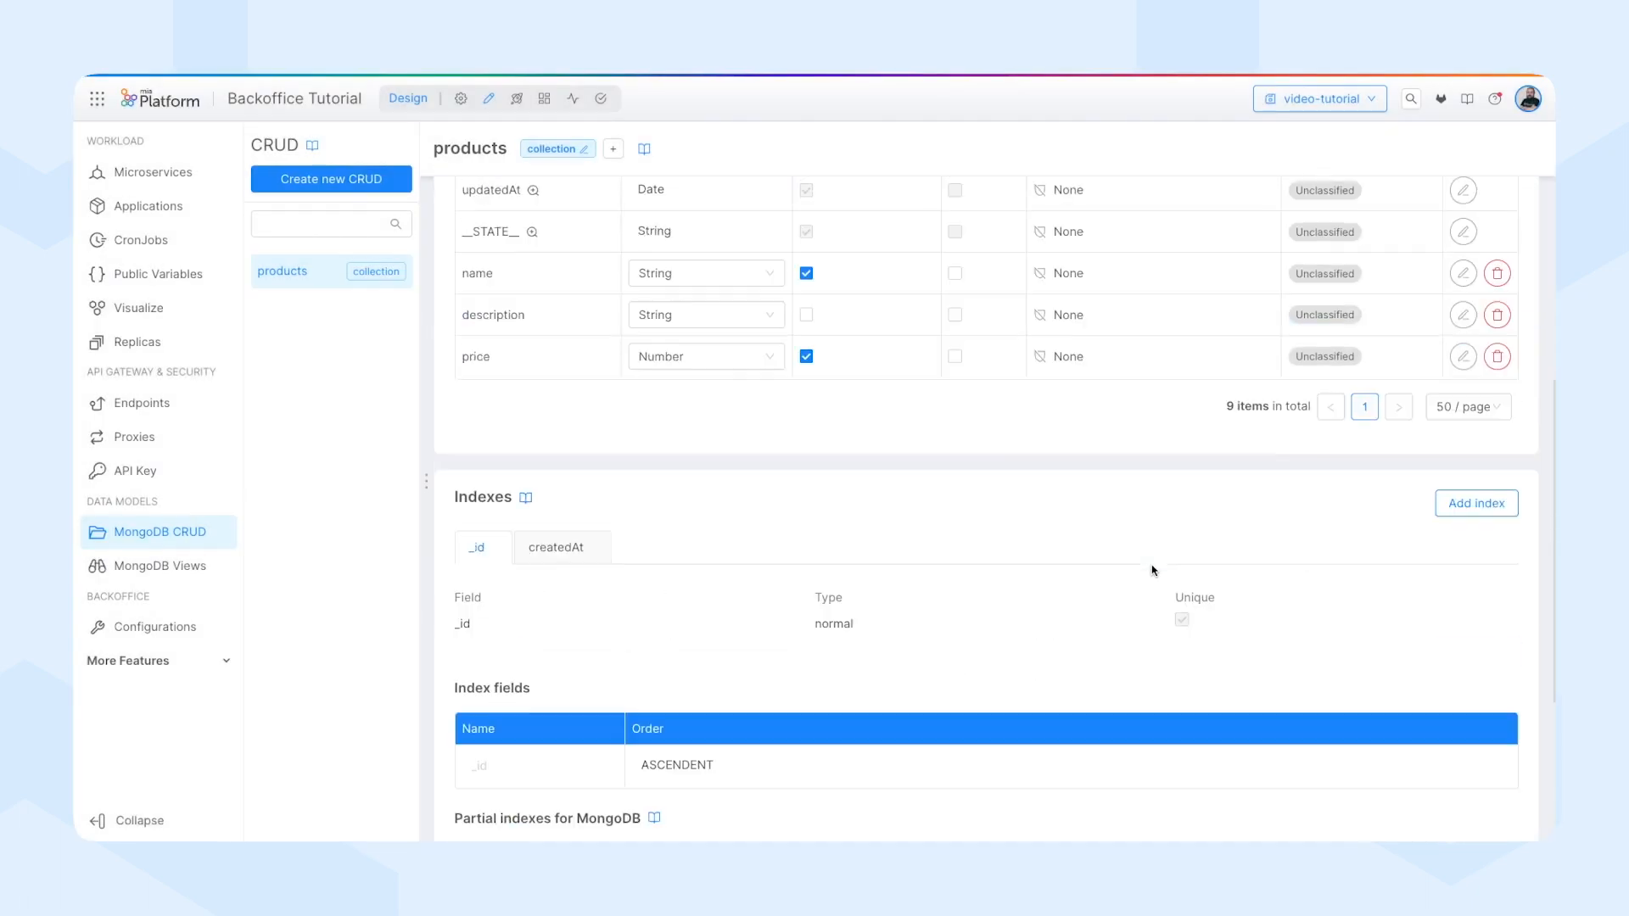
pyautogui.scroll(1, 1138, 581)
pyautogui.scroll(1, 367, 411)
# Create a CRUD endpoint with base path /products that points to the /products CRUD base path.
pyautogui.click(141, 403)
pyautogui.click(331, 179)
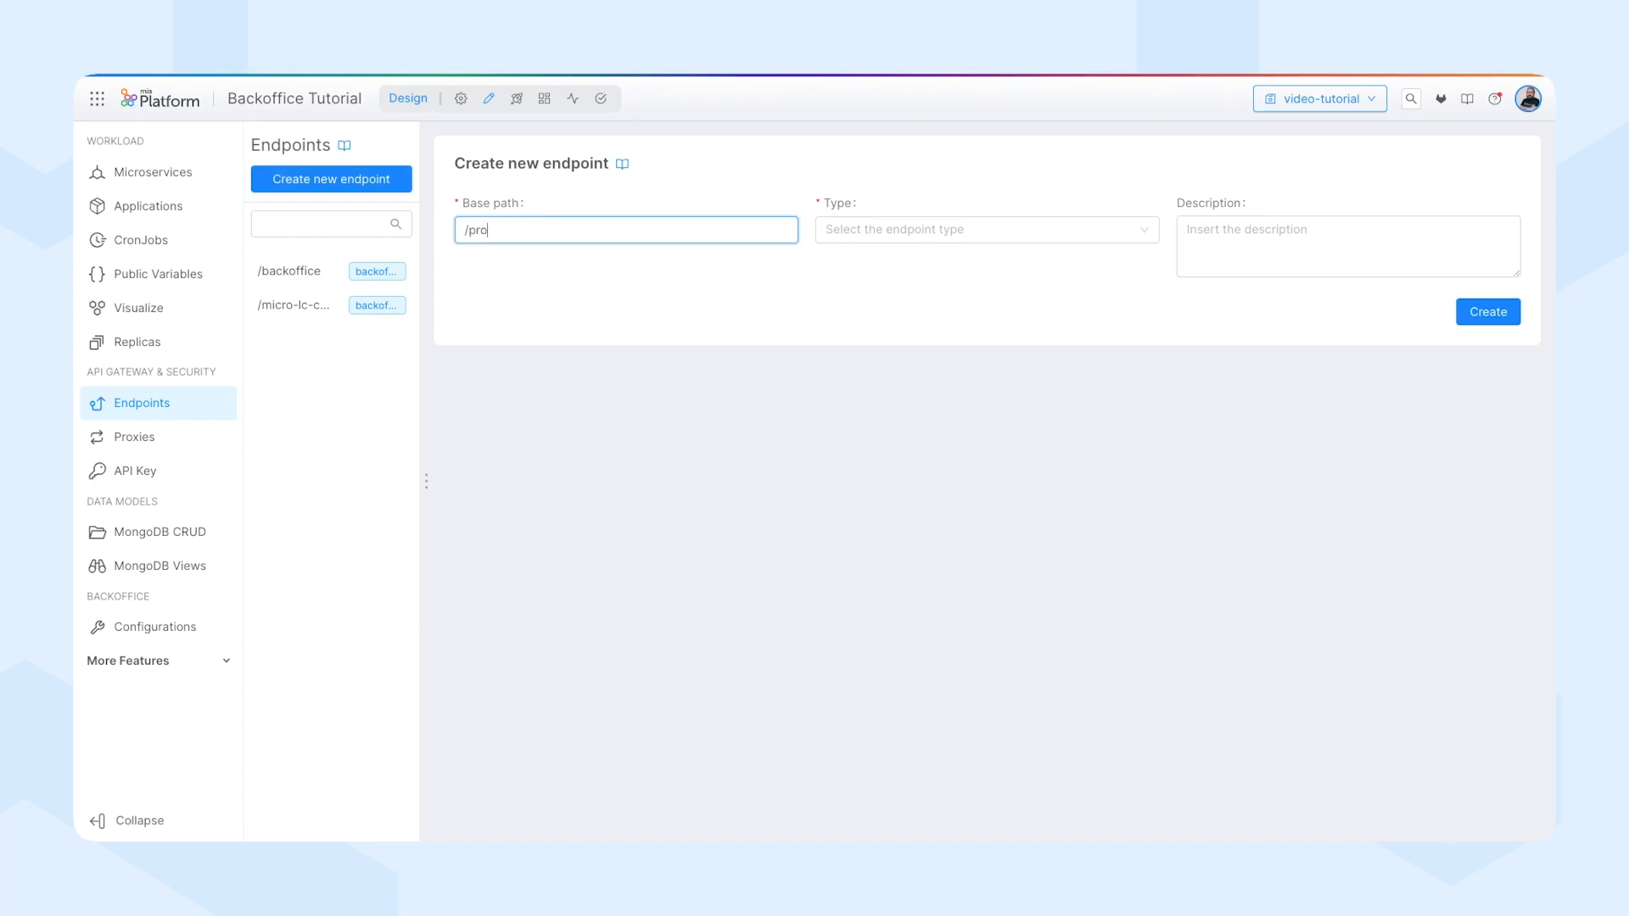
pyautogui.click(901, 228)
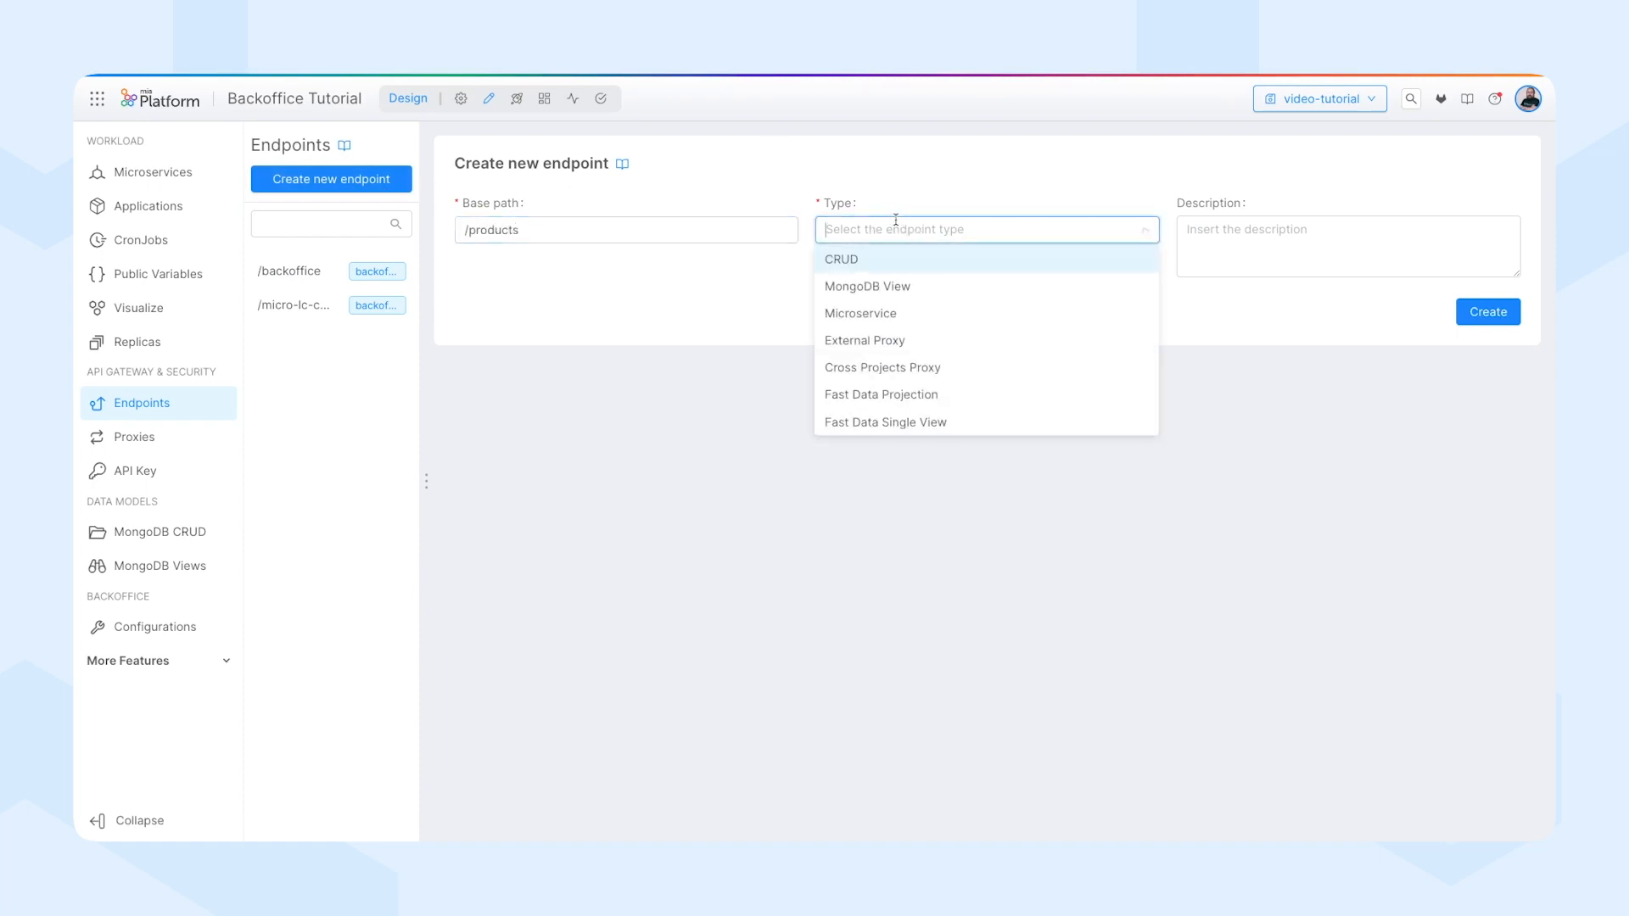
pyautogui.click(874, 258)
pyautogui.click(1298, 230)
pyautogui.click(1251, 260)
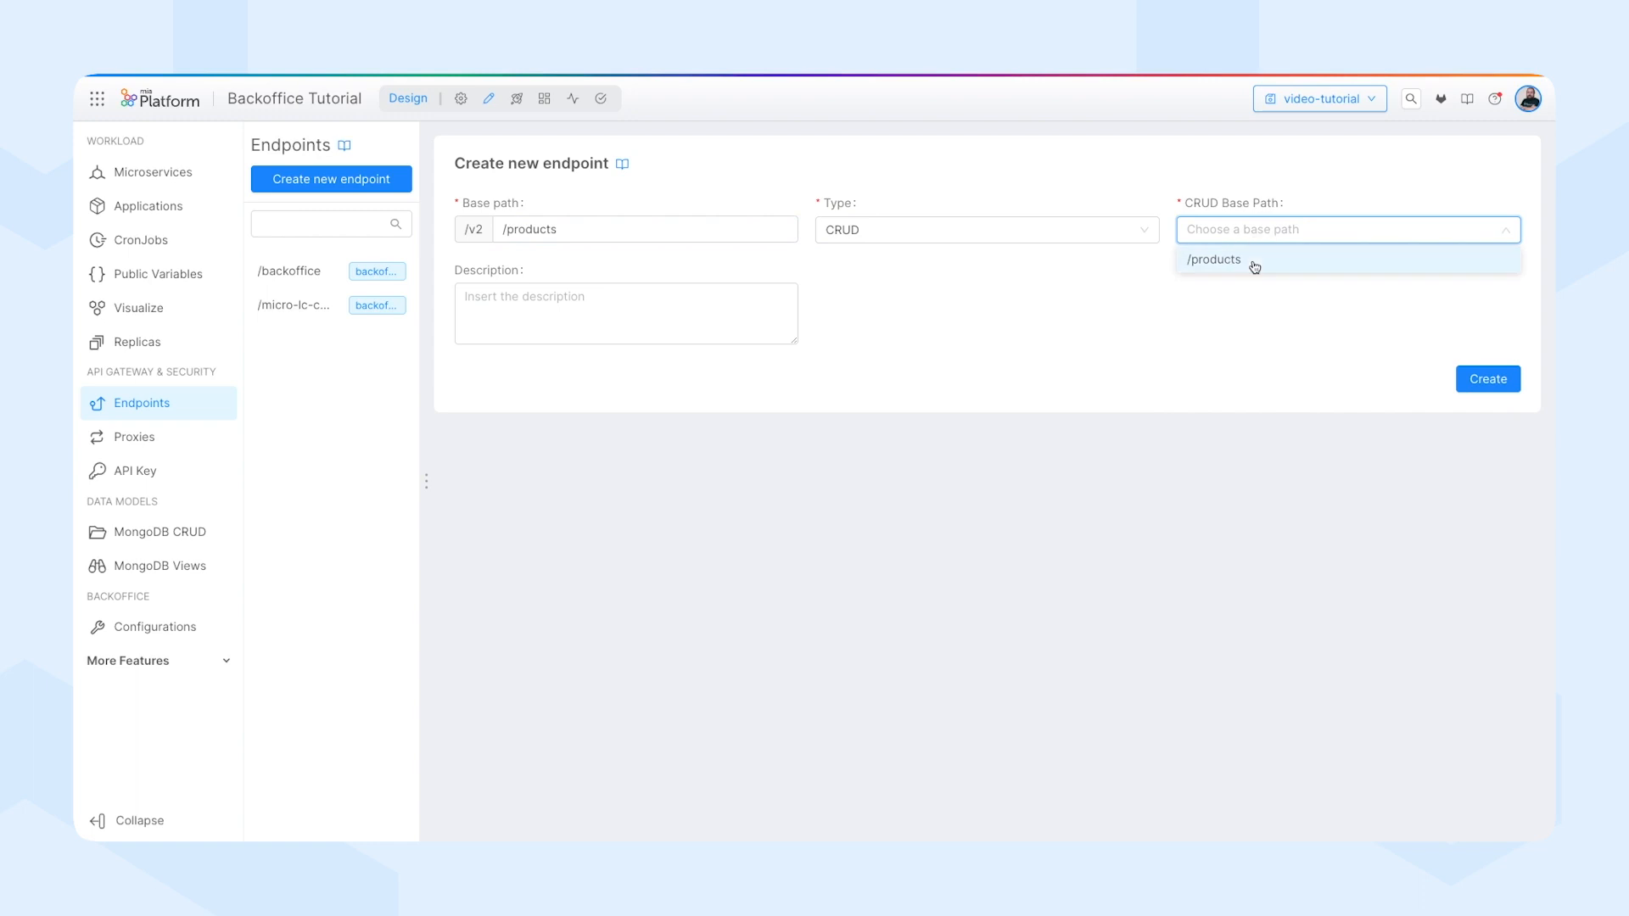
pyautogui.click(1486, 379)
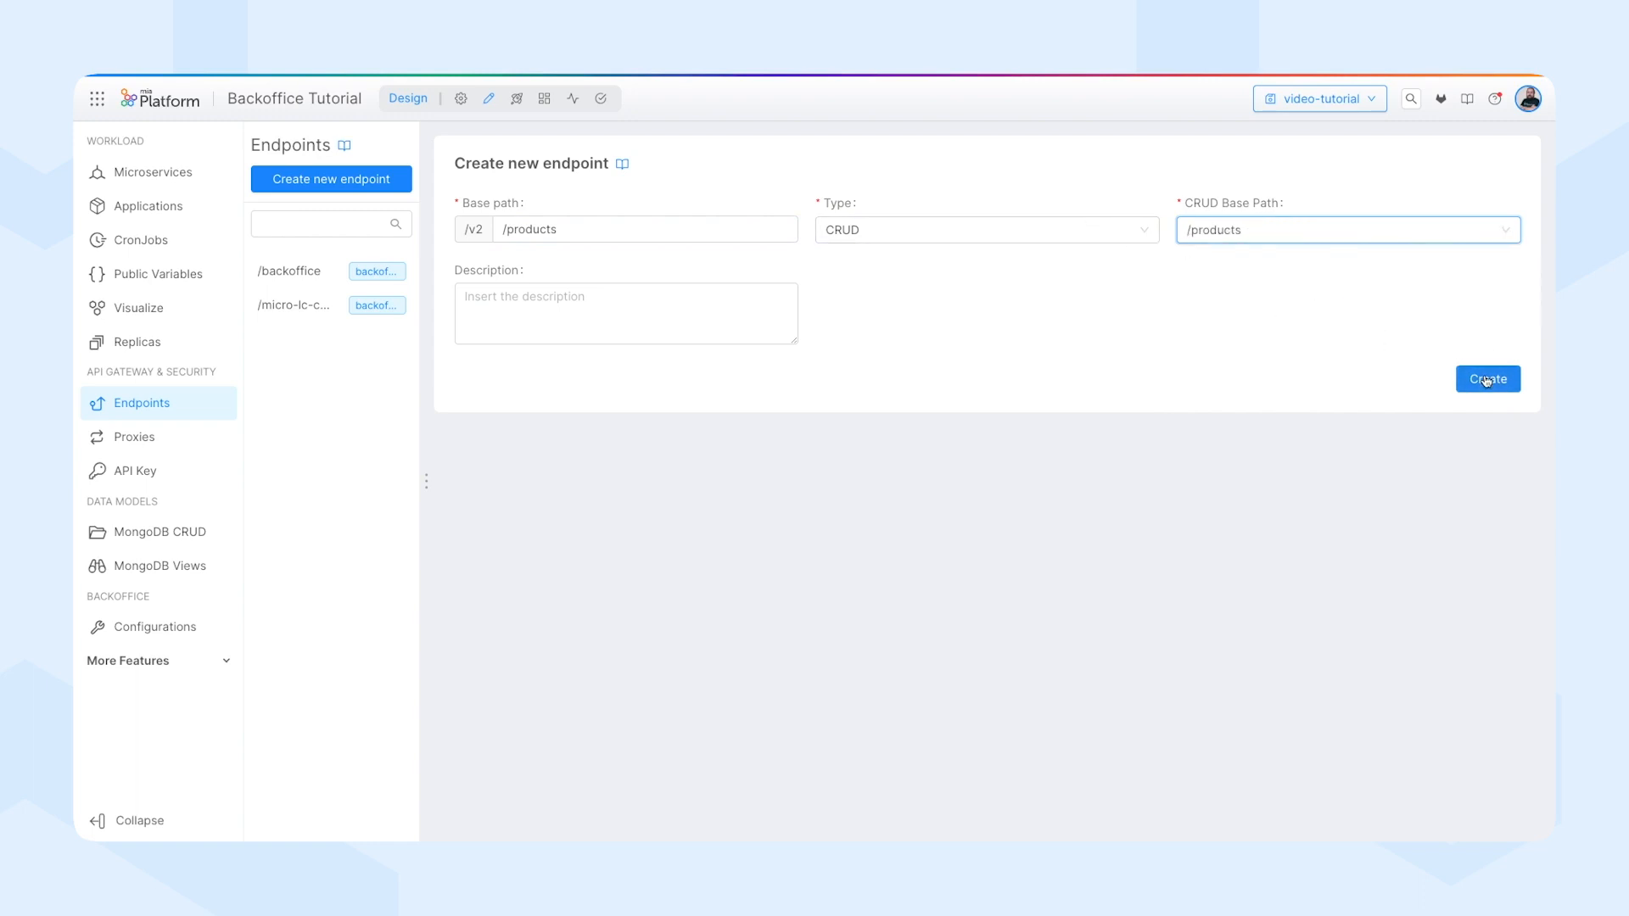
# Set the CRUD Client's CRUD Service base path to /v2/products in the products page of the Backoffice configuration.
pyautogui.click(184, 631)
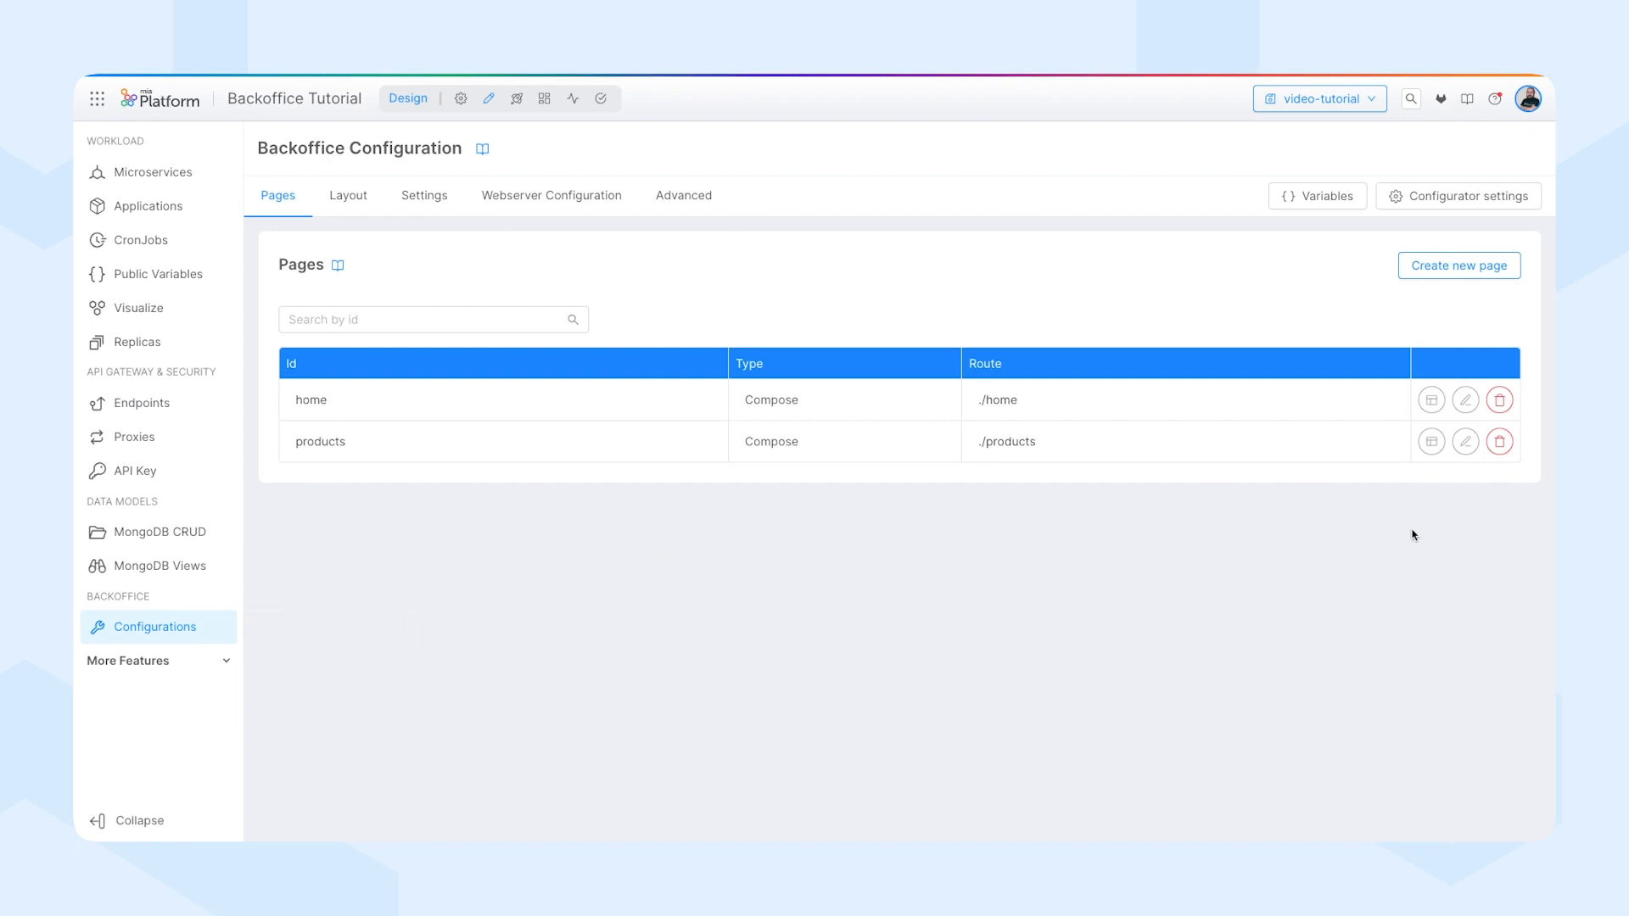
pyautogui.click(1431, 441)
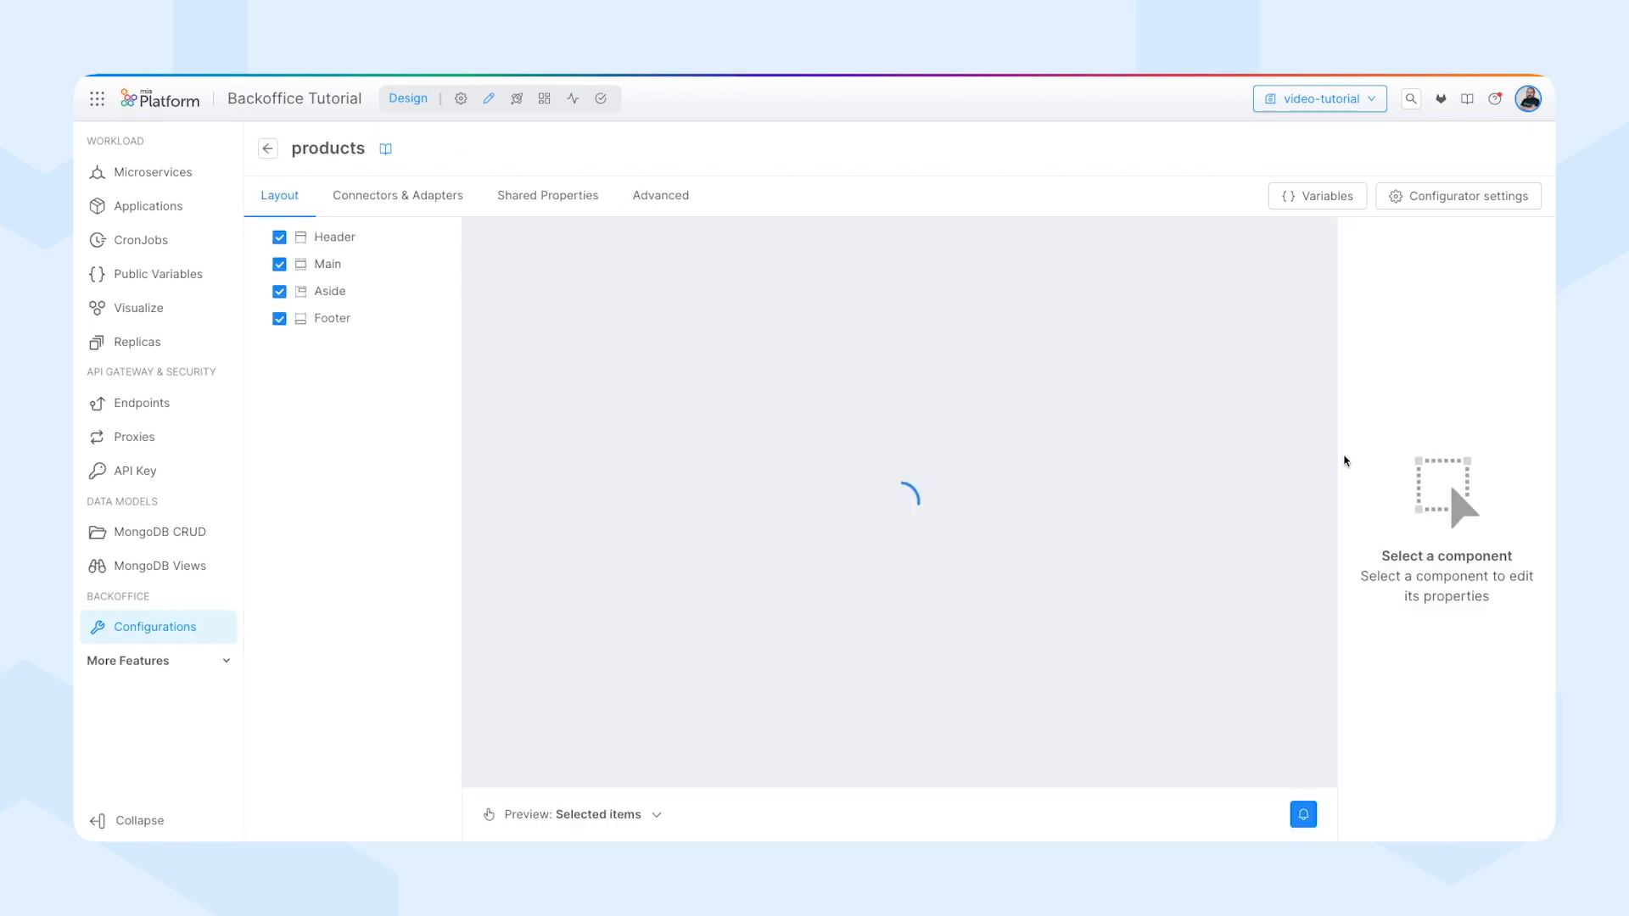
pyautogui.click(394, 196)
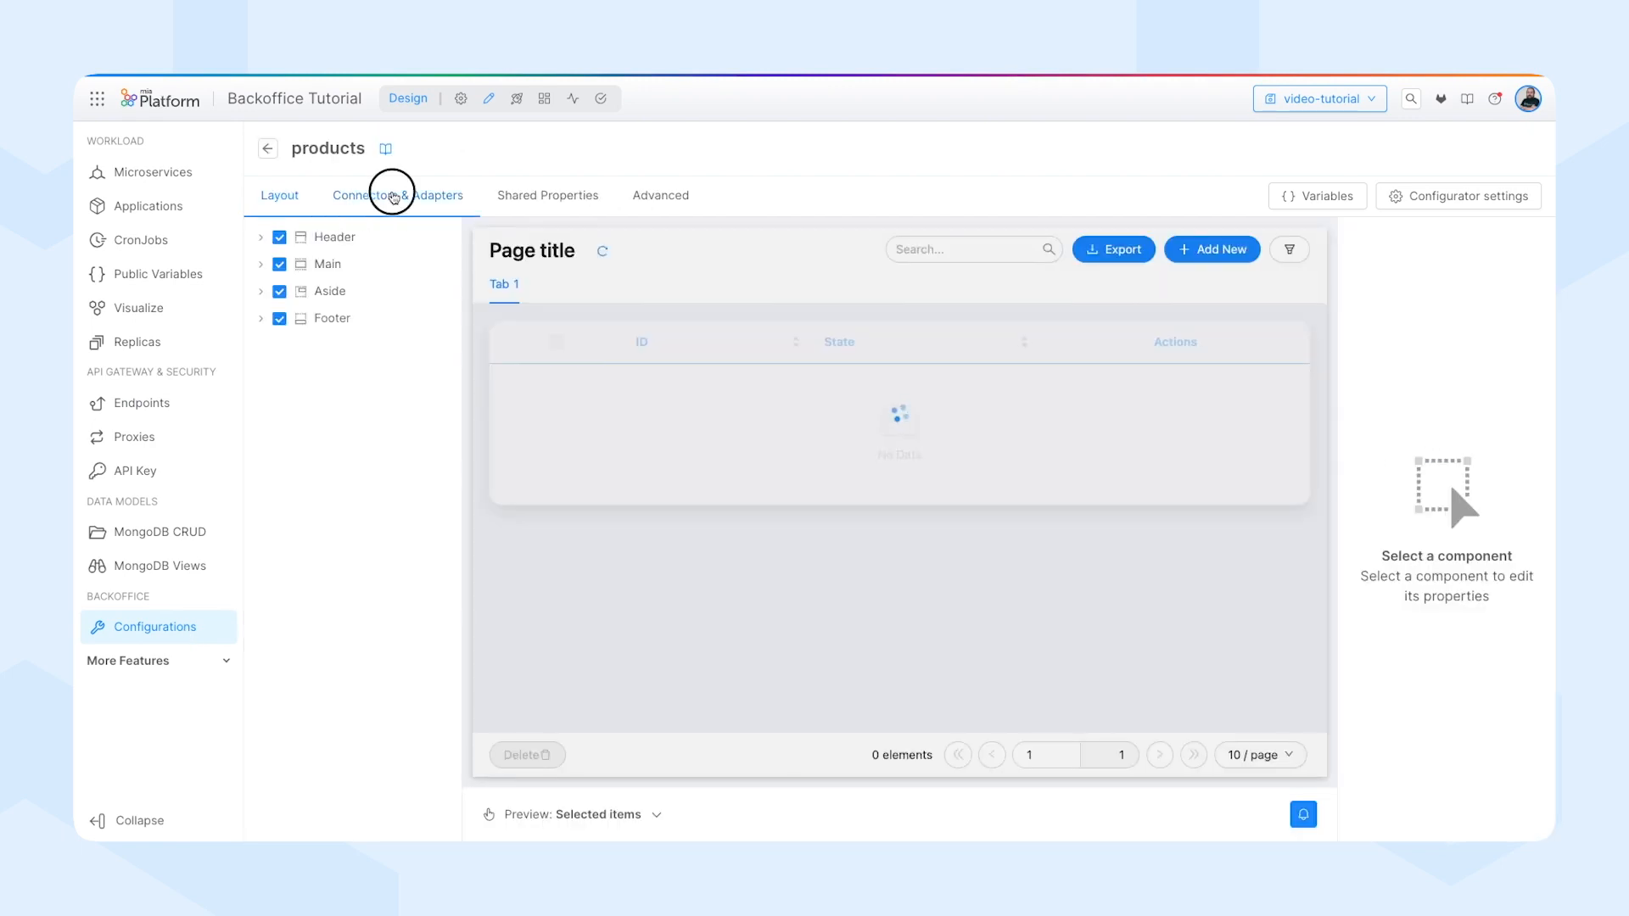
pyautogui.click(317, 240)
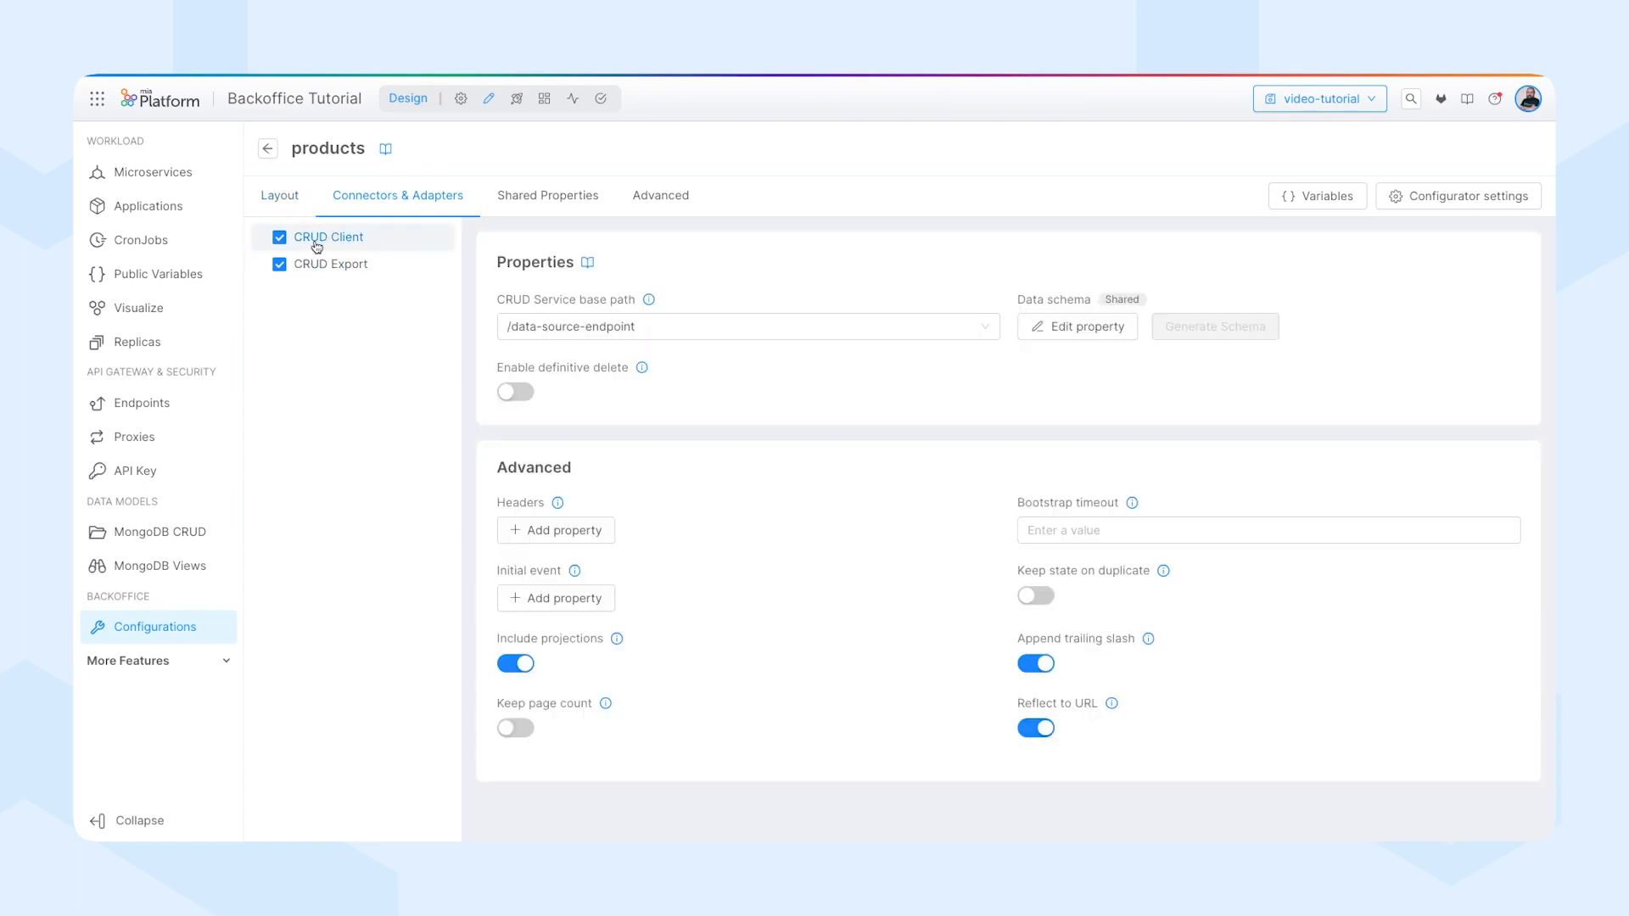
pyautogui.click(672, 332)
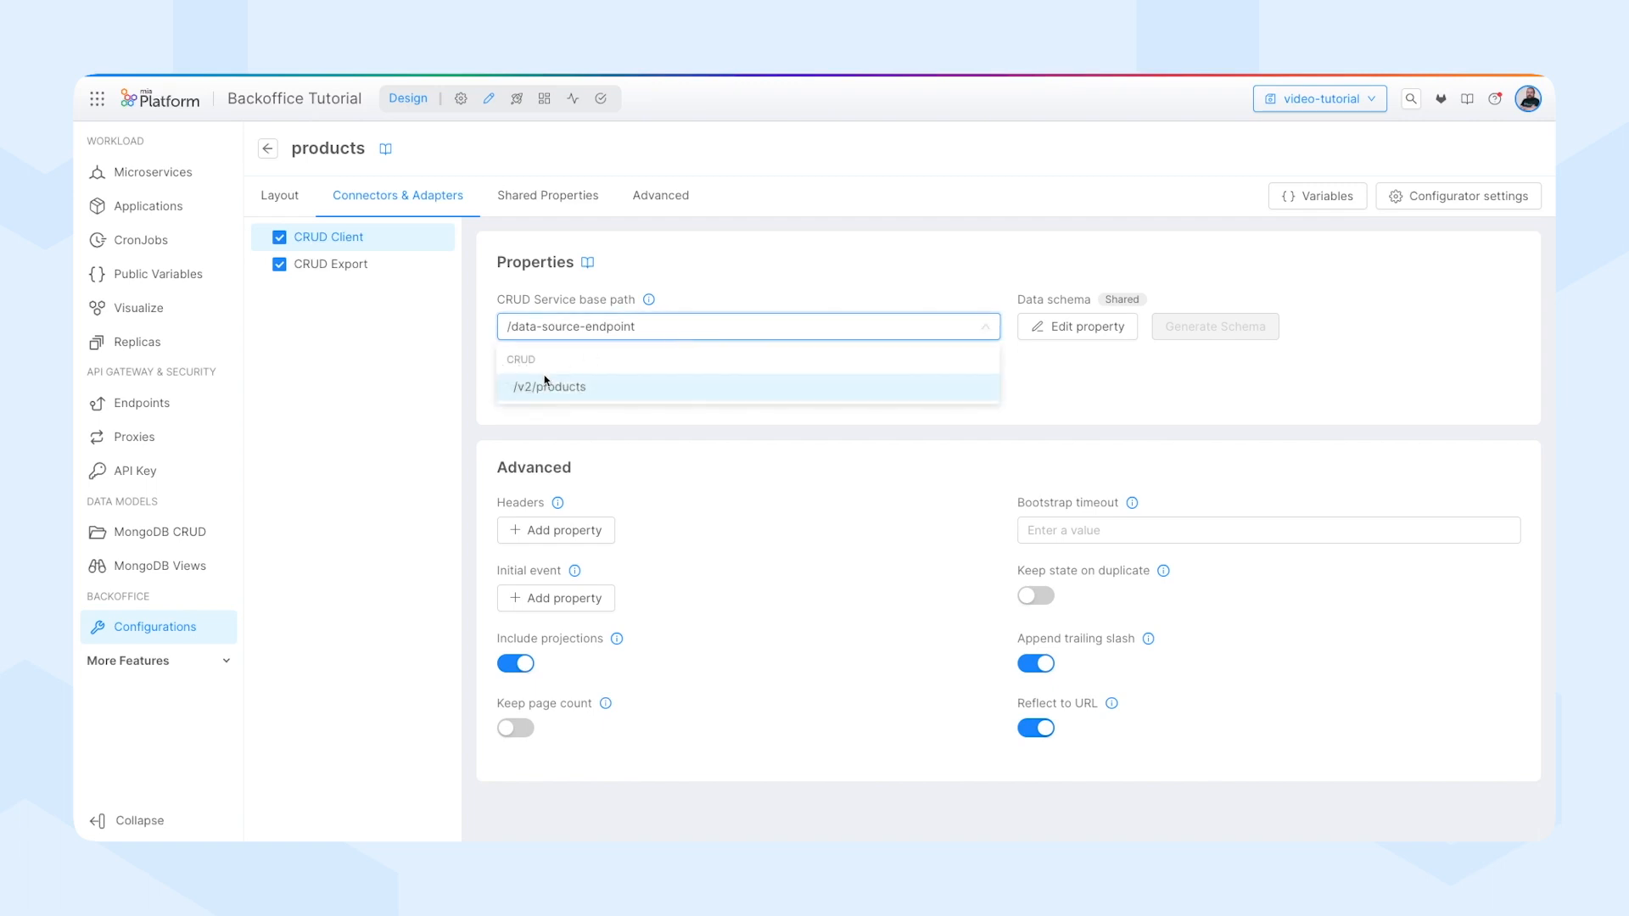
pyautogui.click(543, 392)
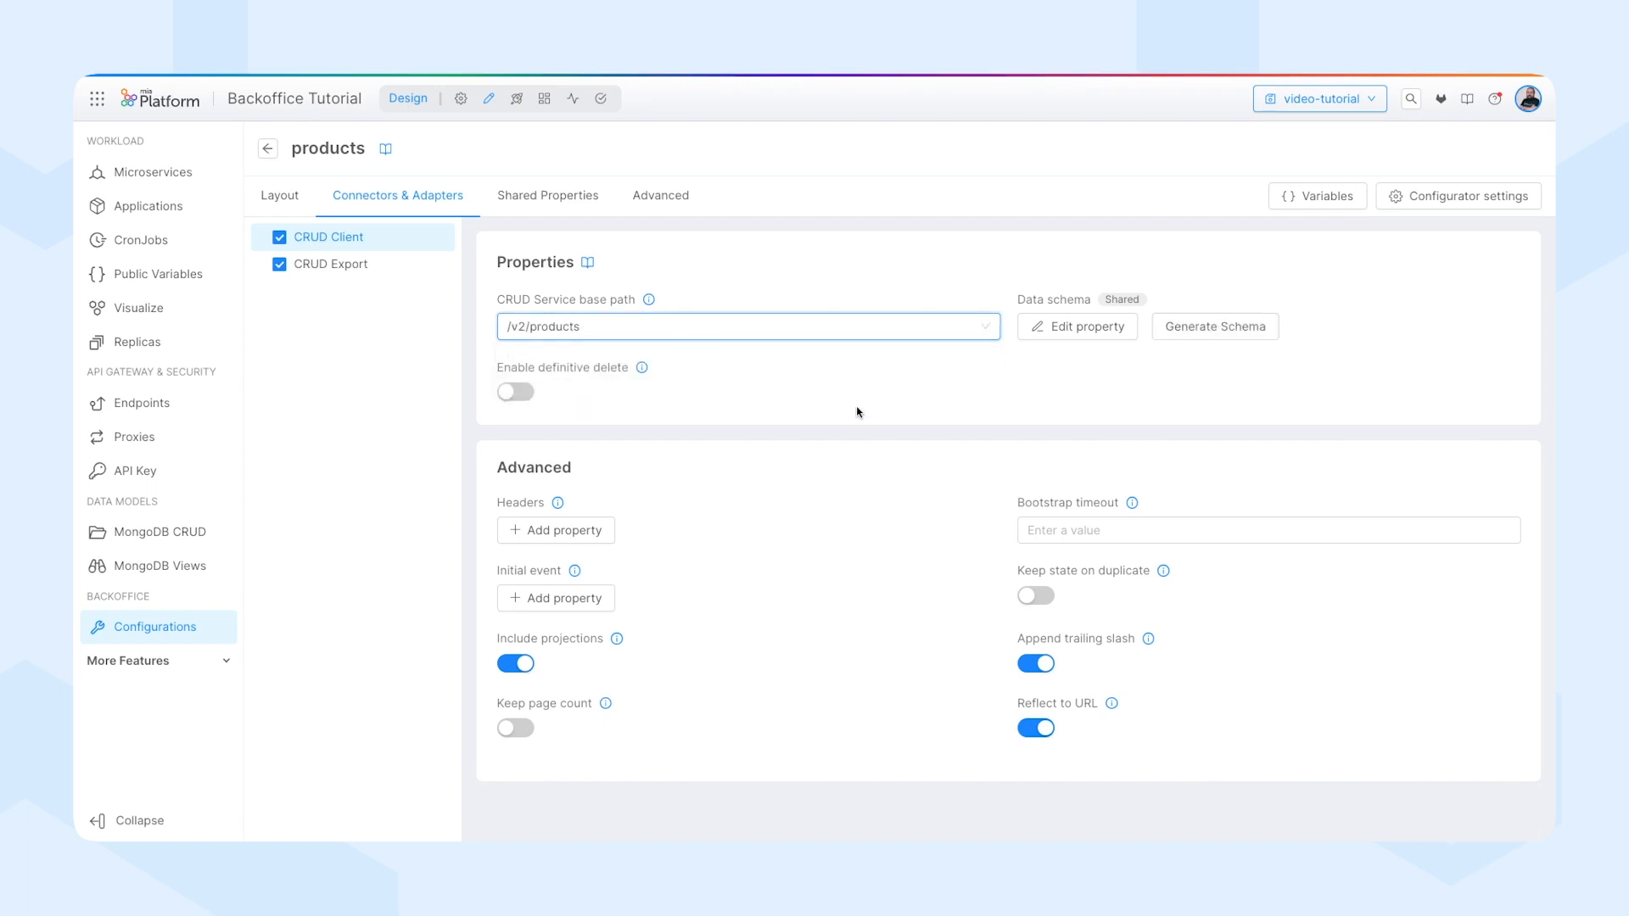
# Generate the CRUD Client's shared data schema from the products collection, review its fields and save it.
pyautogui.click(1200, 339)
pyautogui.scroll(-4, 744, 509)
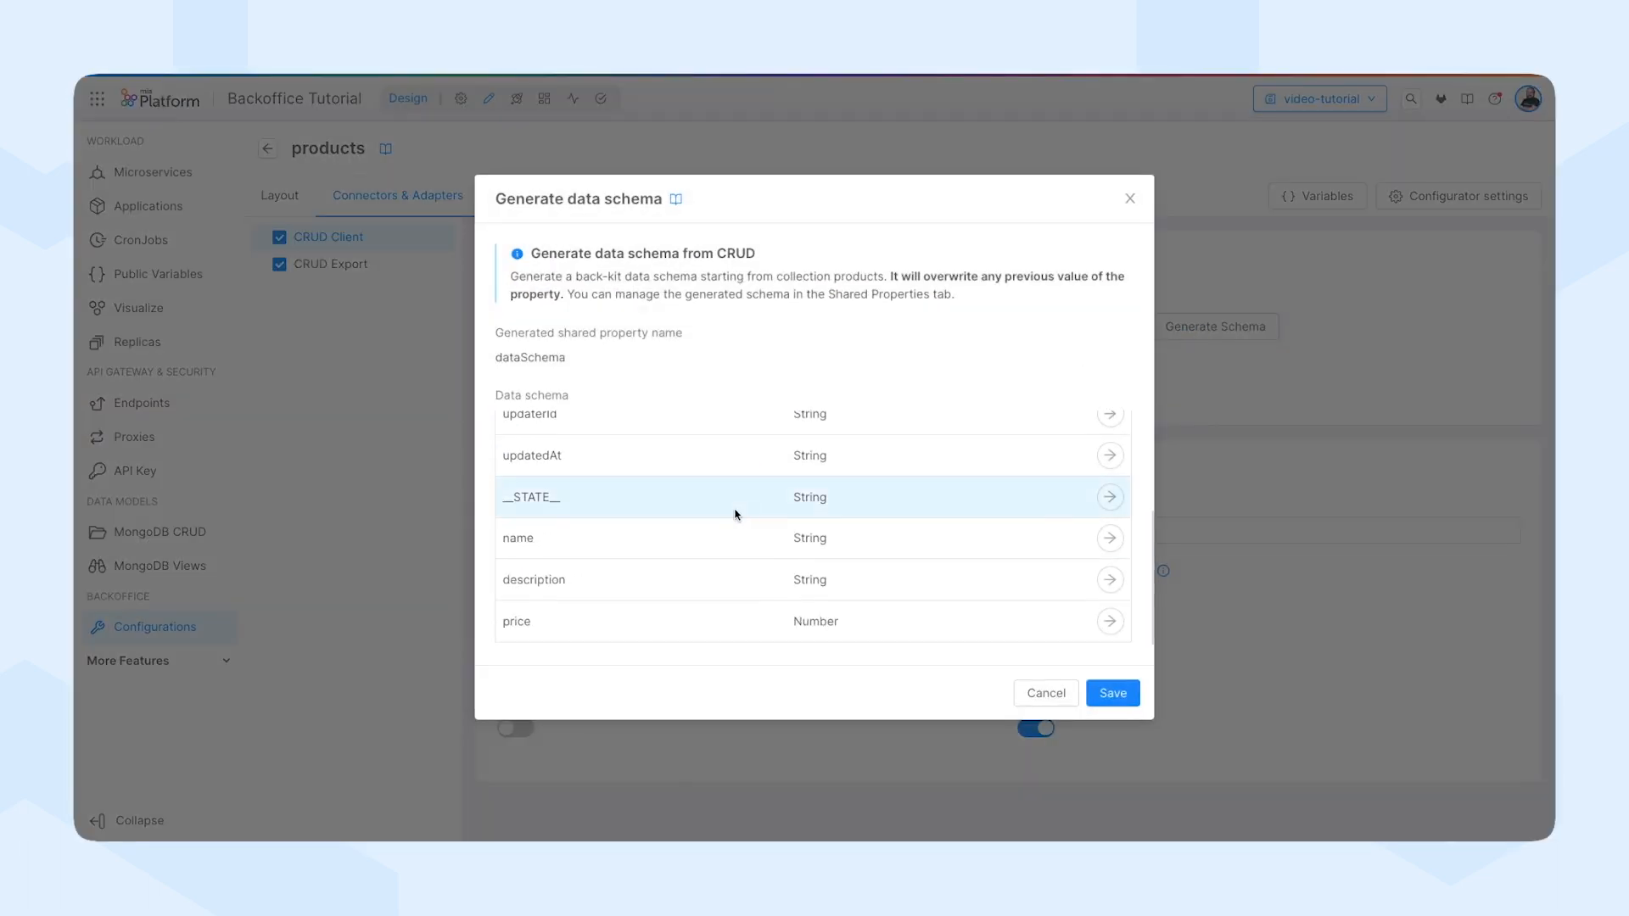
pyautogui.click(1113, 693)
pyautogui.click(1109, 692)
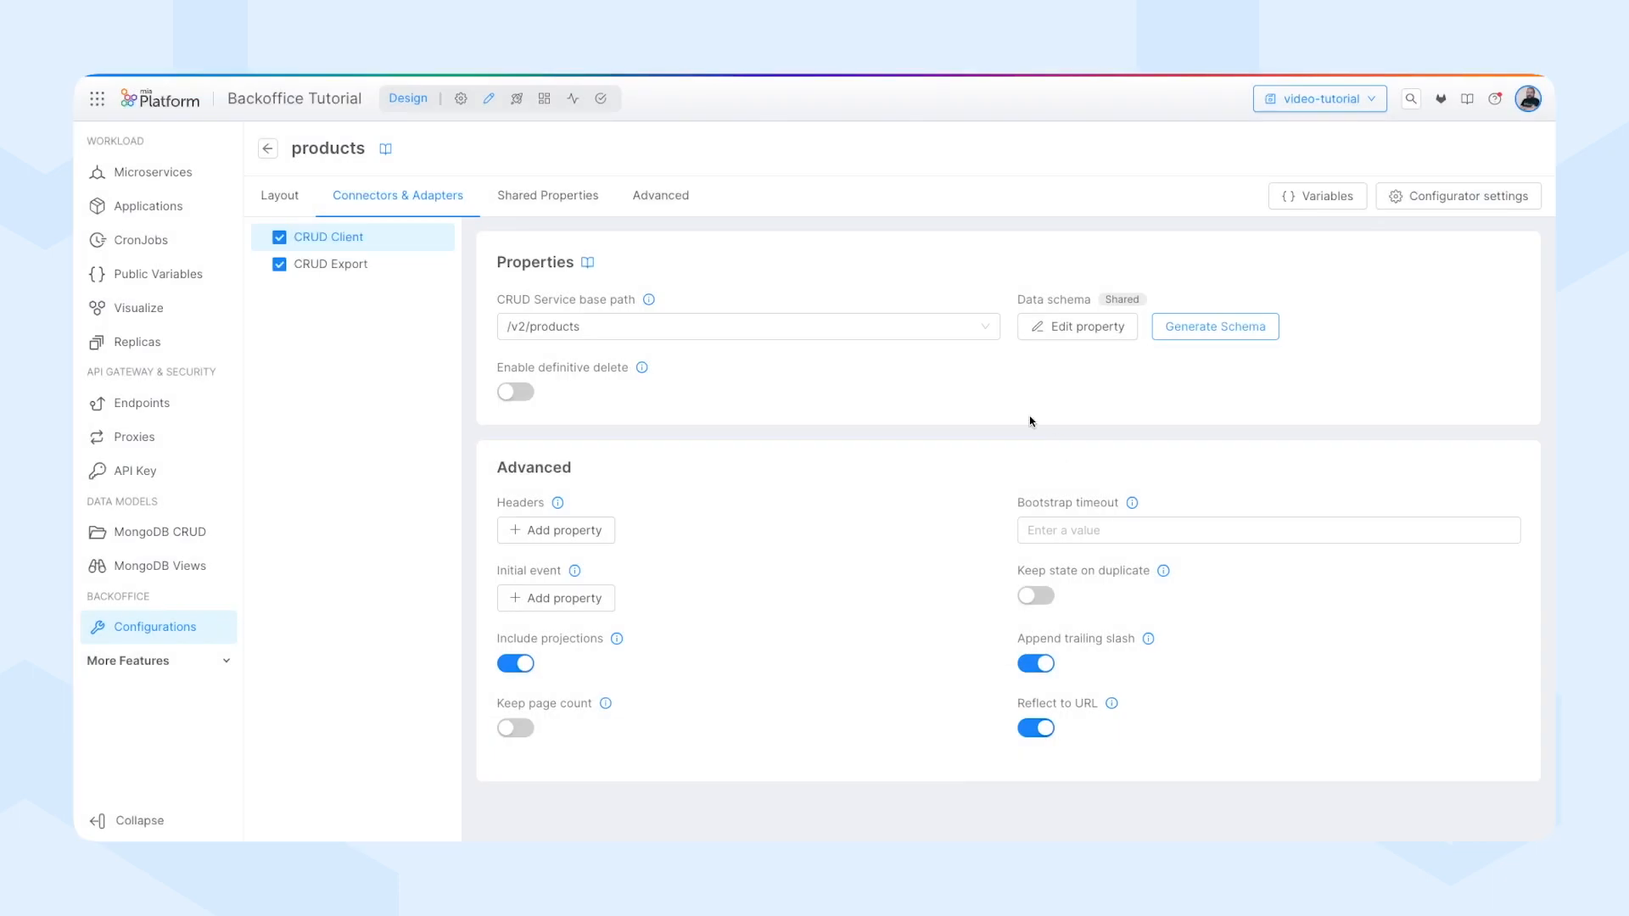
# Review the Table component's shared data schema in the page layout and switch it to a custom value.
pyautogui.click(287, 193)
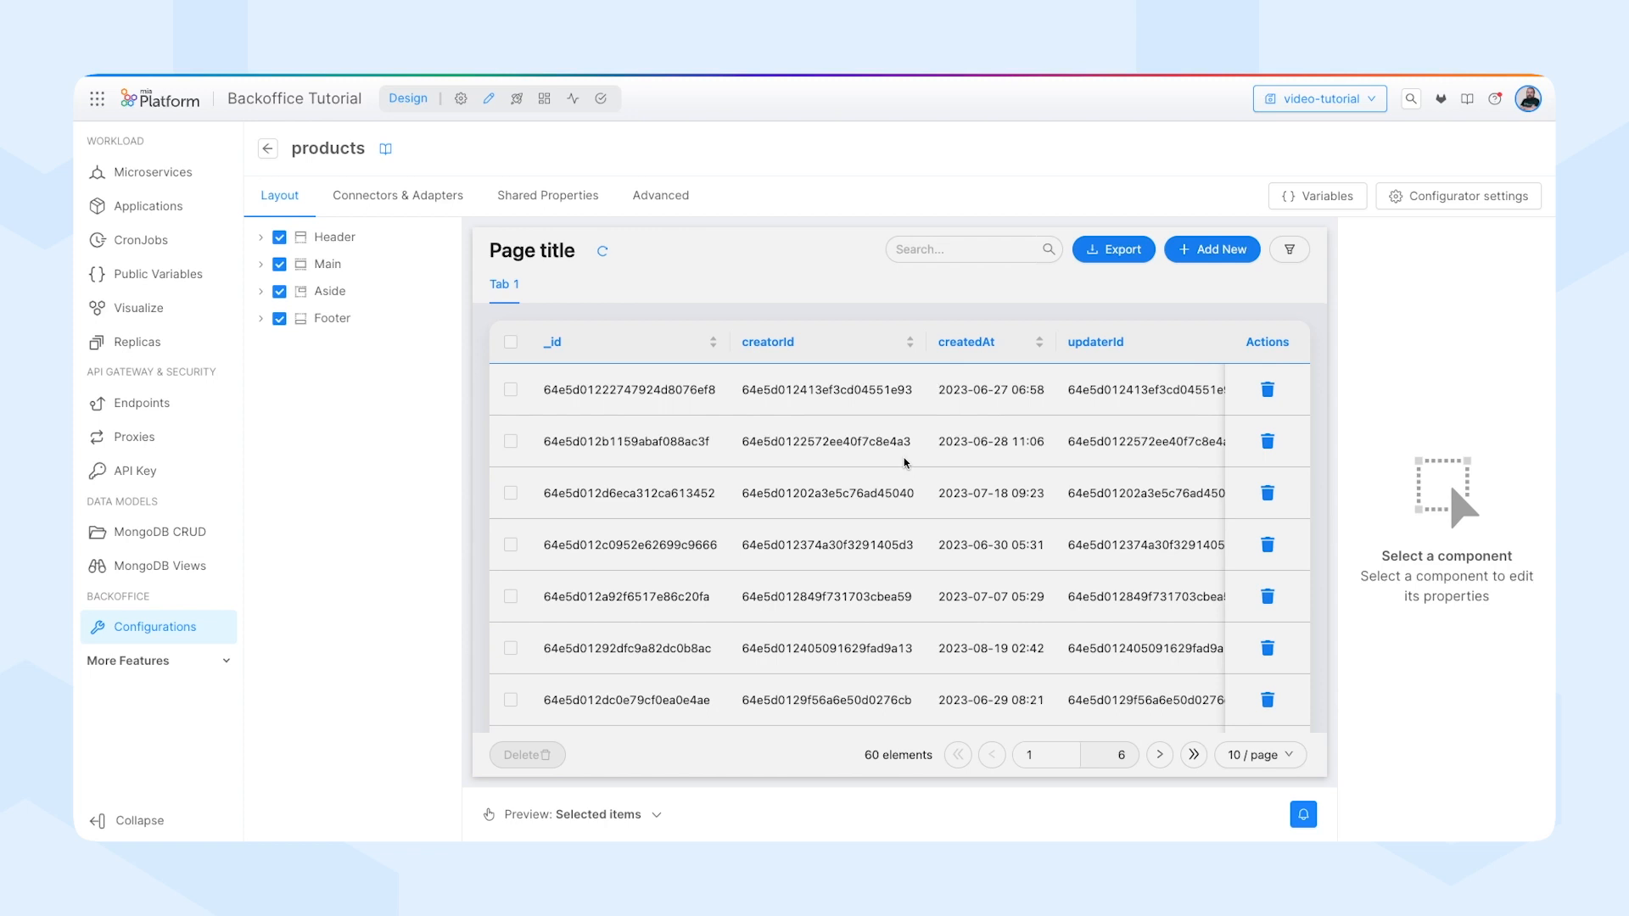
pyautogui.click(905, 462)
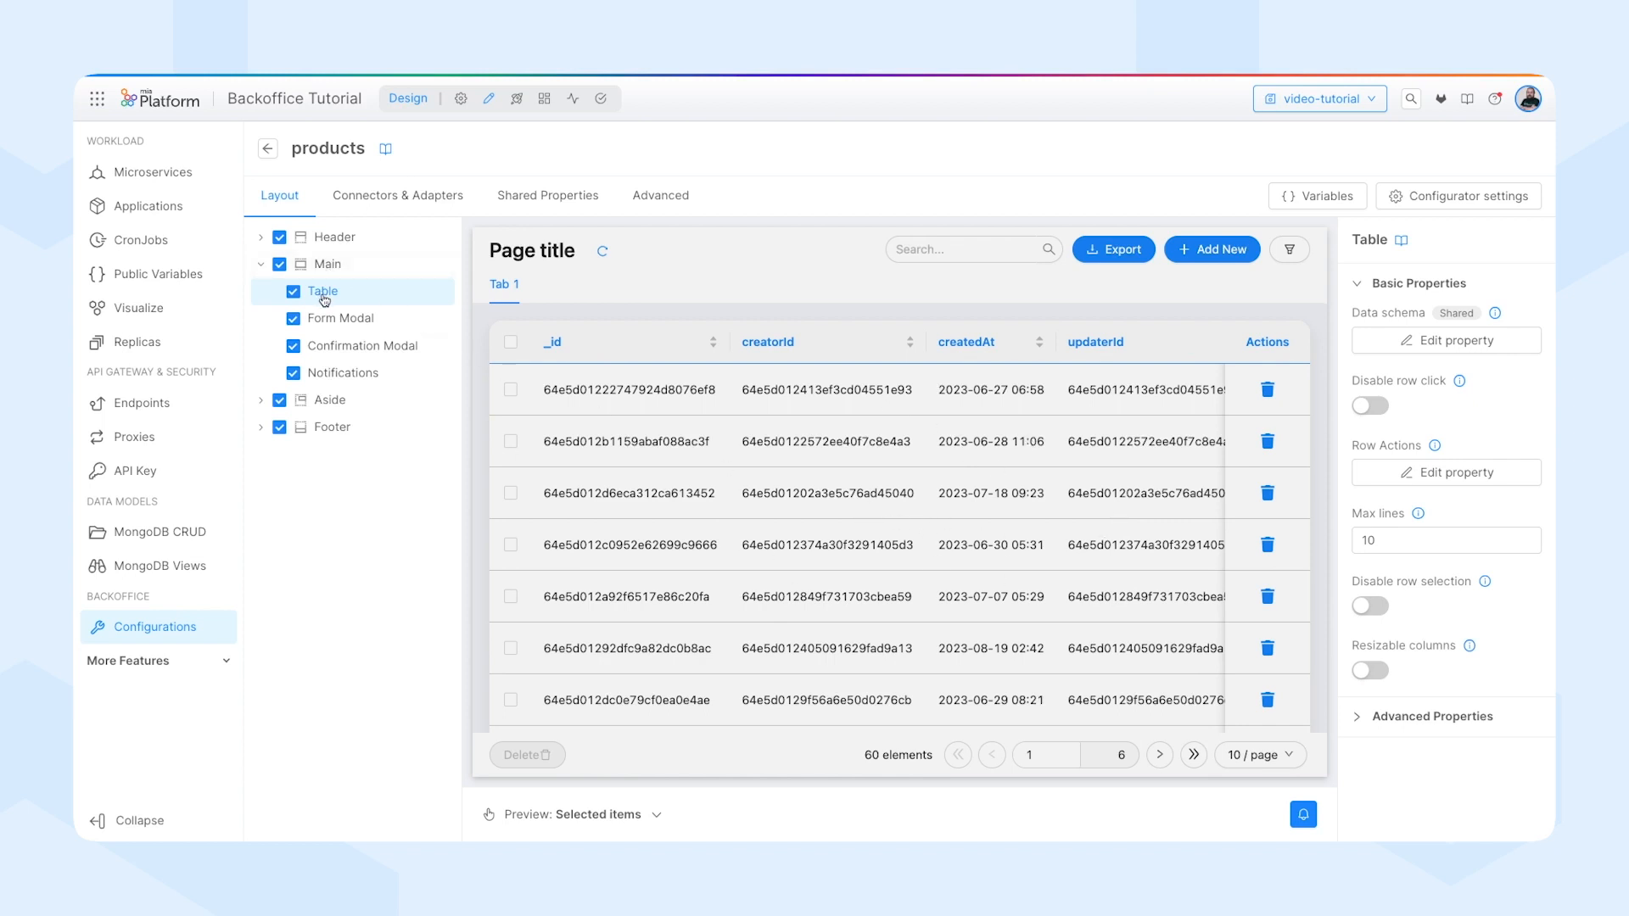
pyautogui.click(1435, 342)
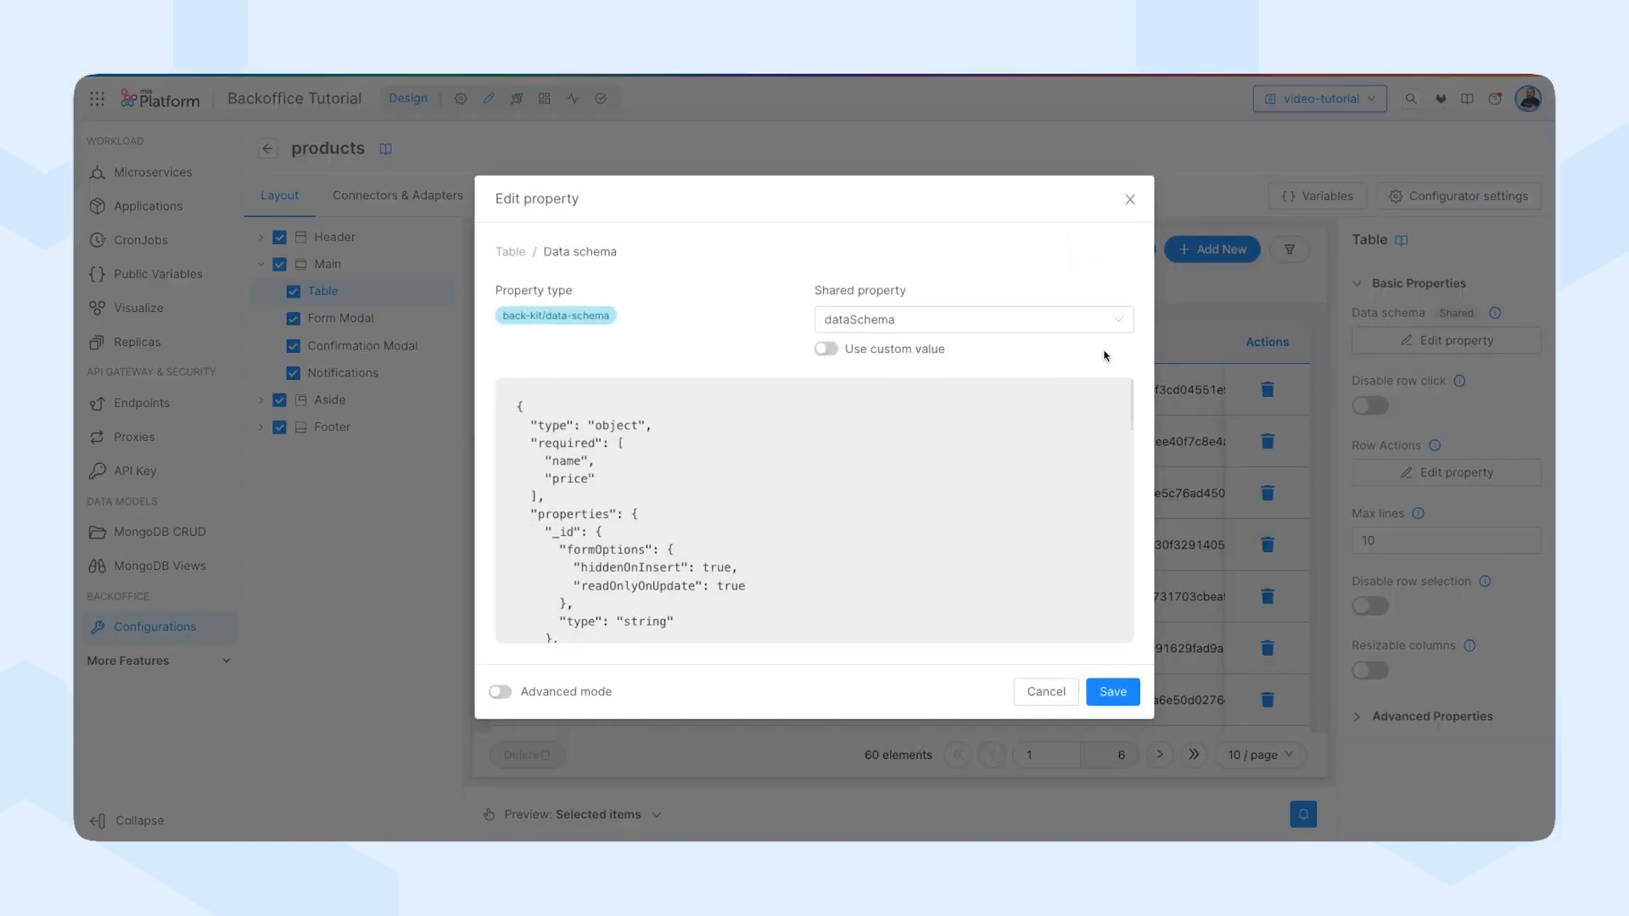
pyautogui.scroll(-5, 707, 478)
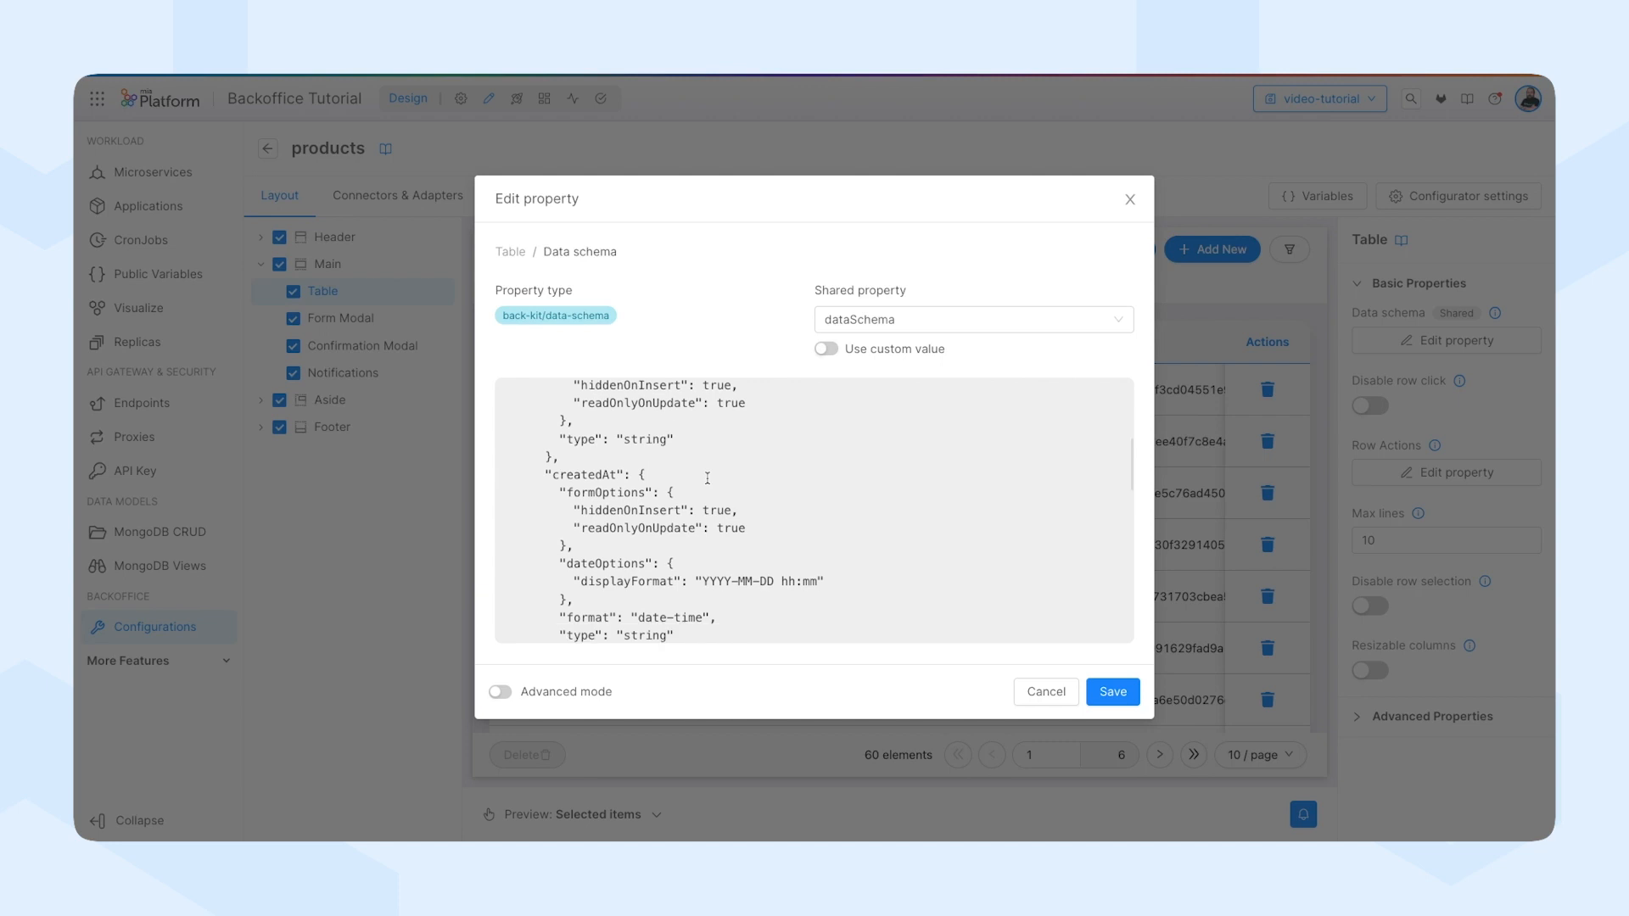
pyautogui.scroll(-5, 708, 478)
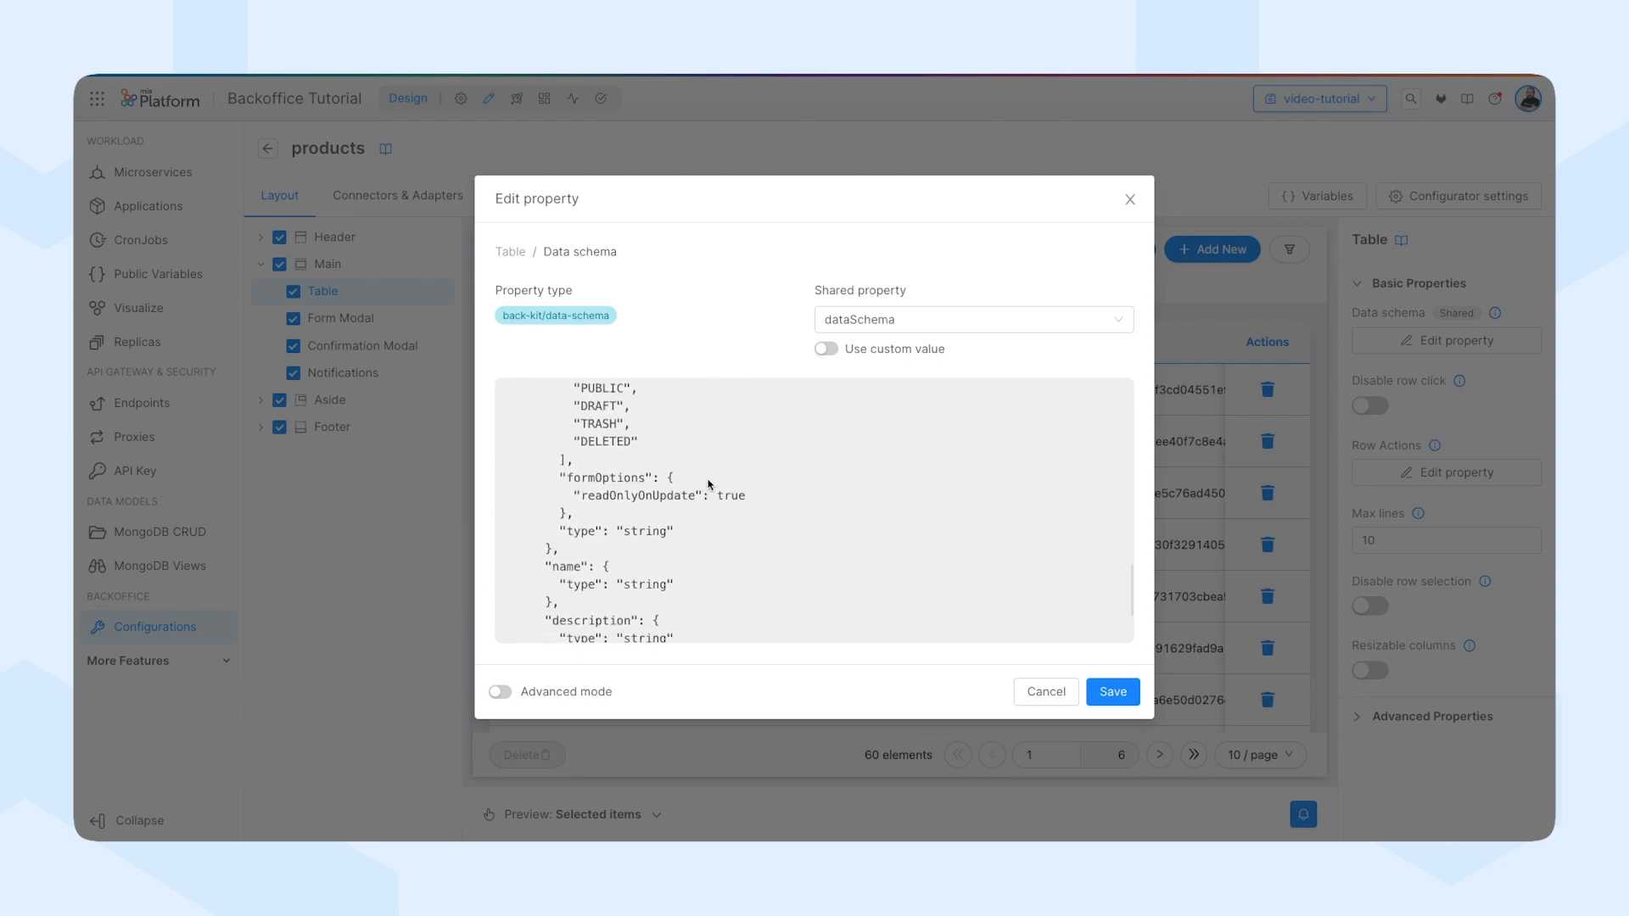
pyautogui.scroll(10, 708, 485)
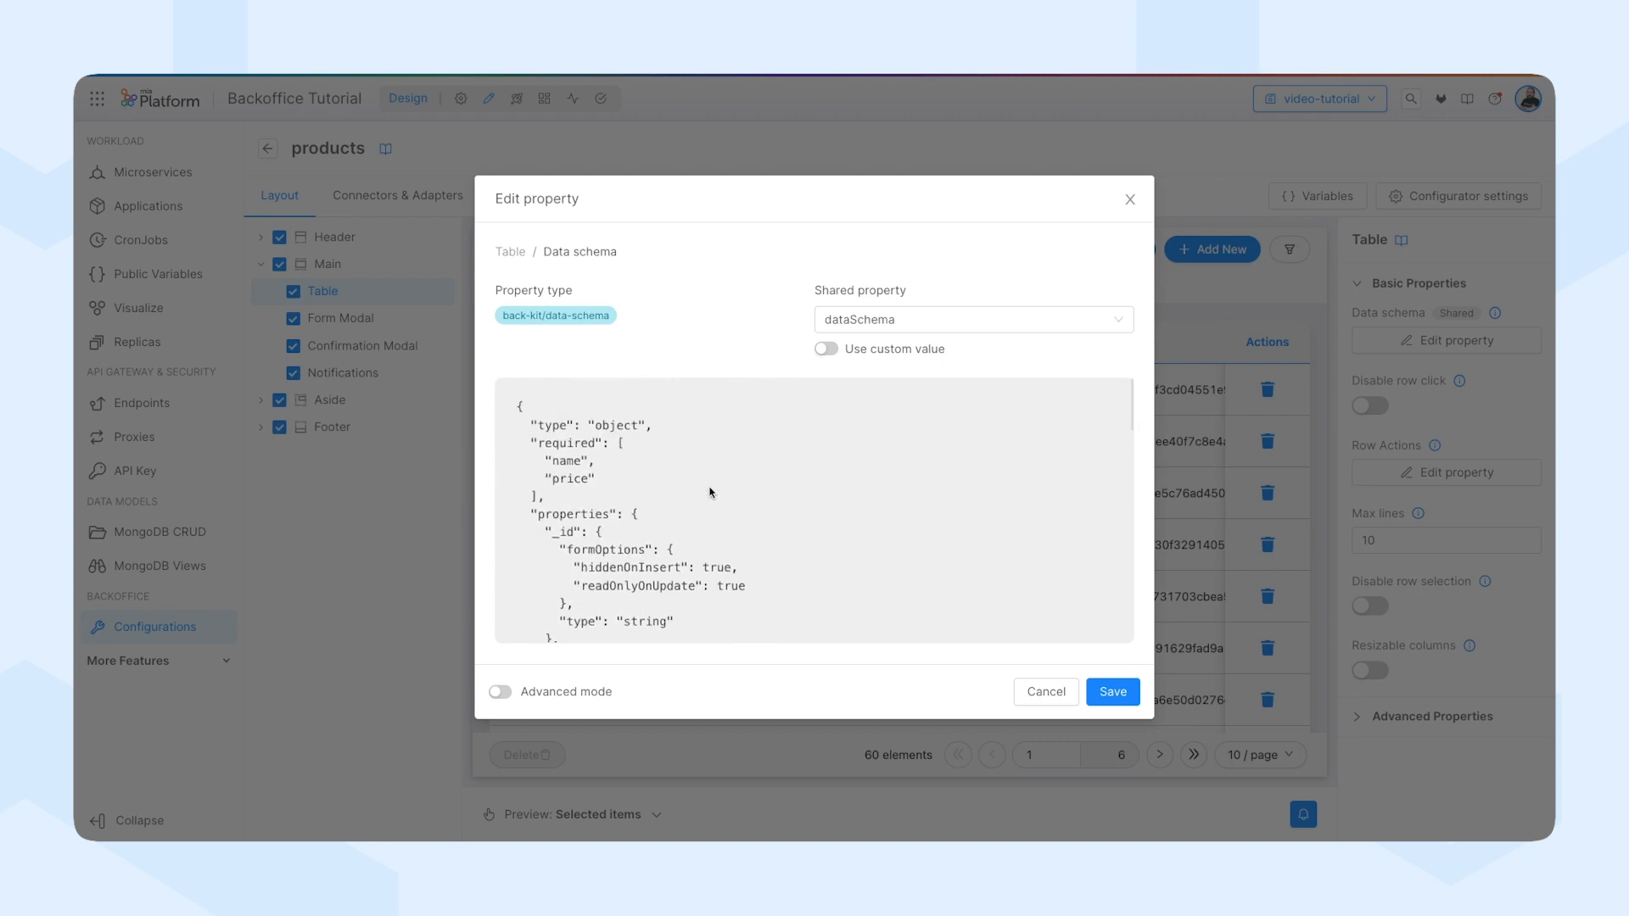
pyautogui.click(829, 350)
# Remove creatorId, createdAt, updaterId, updatedAt and __STATE__ from the table's custom data schema, keeping _id, name, description and price, and save.
pyautogui.scroll(-2, 738, 452)
pyautogui.scroll(1, 735, 454)
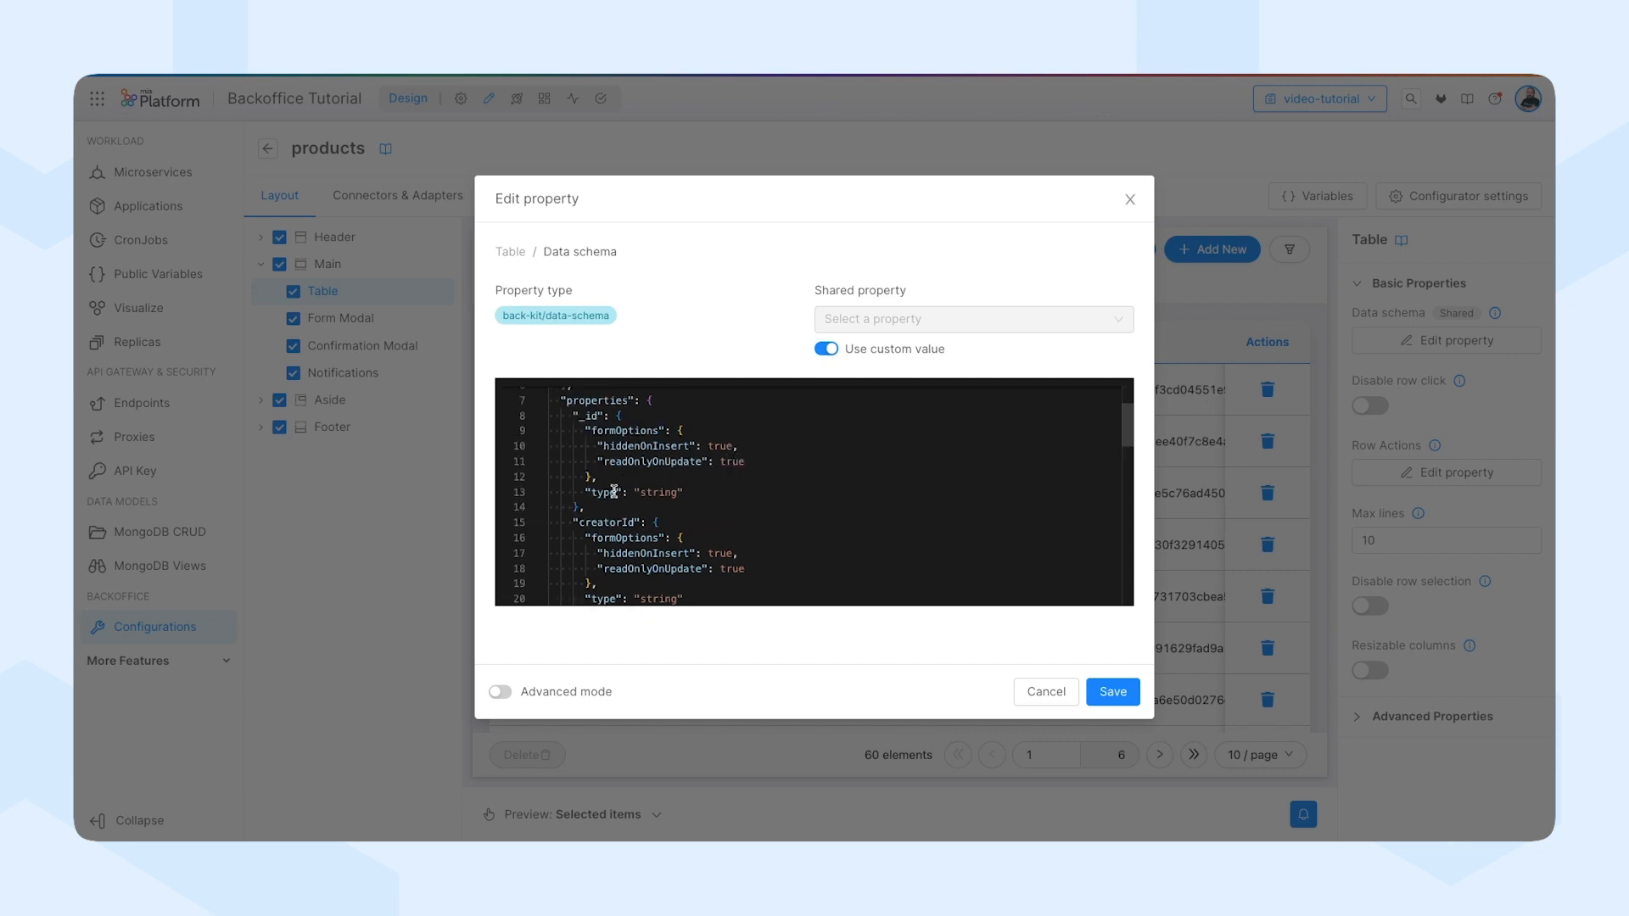
pyautogui.scroll(-1, 612, 490)
pyautogui.scroll(-1, 600, 432)
pyautogui.scroll(-7, 627, 446)
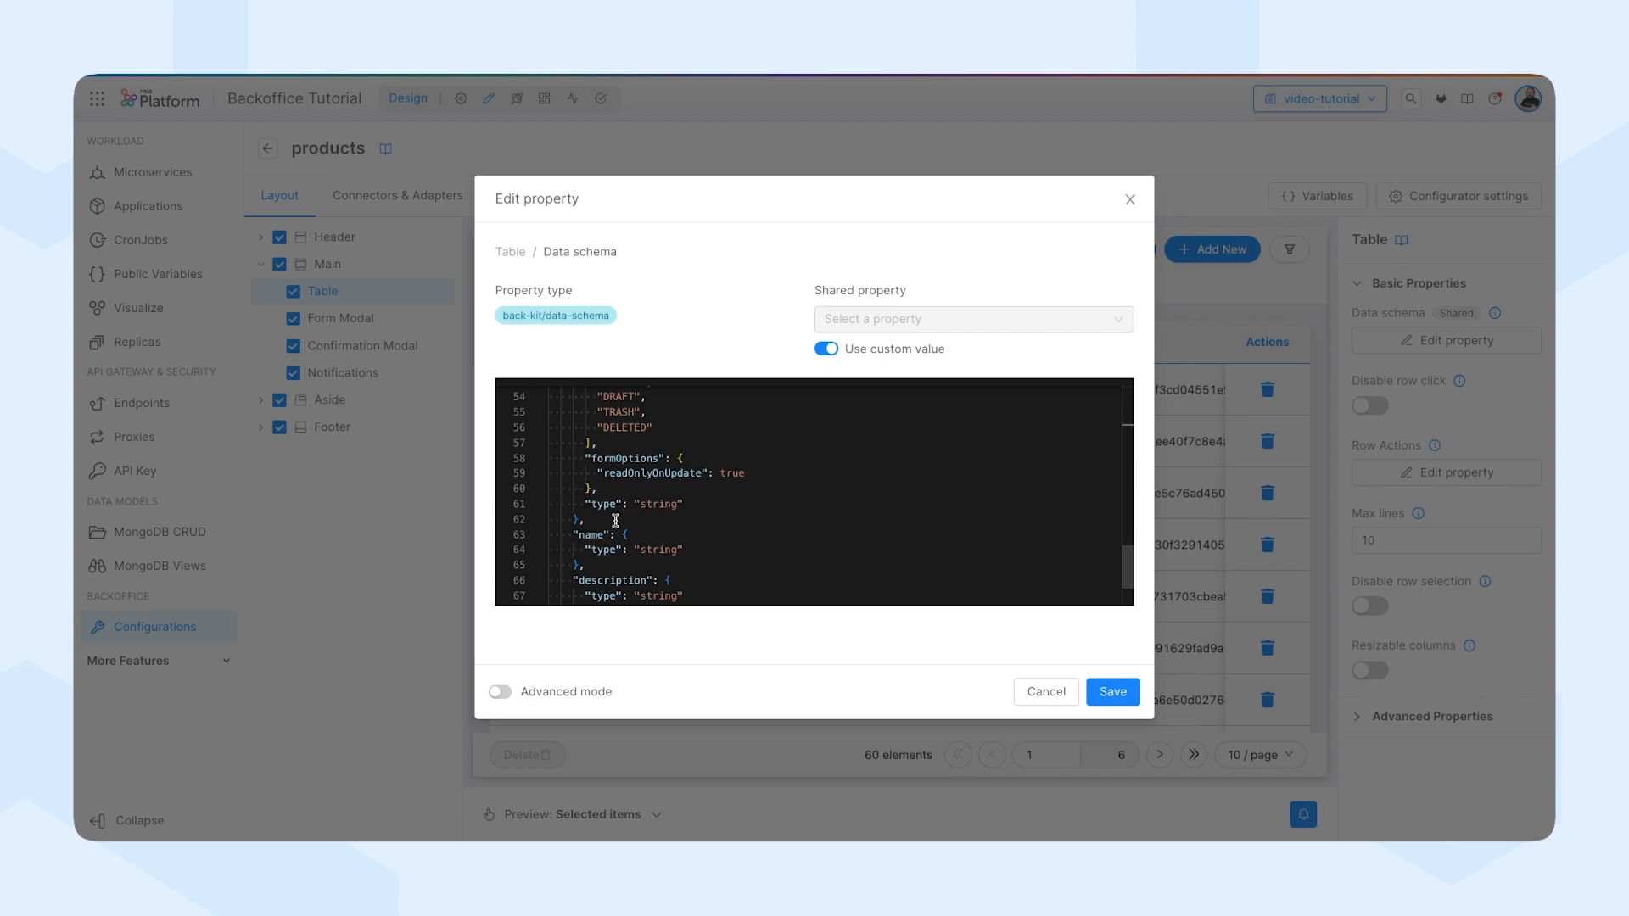
pyautogui.keyDown('shift'); pyautogui.click(625, 519); pyautogui.keyUp('shift')
pyautogui.press('BackSpace')
pyautogui.scroll(3, 611, 507)
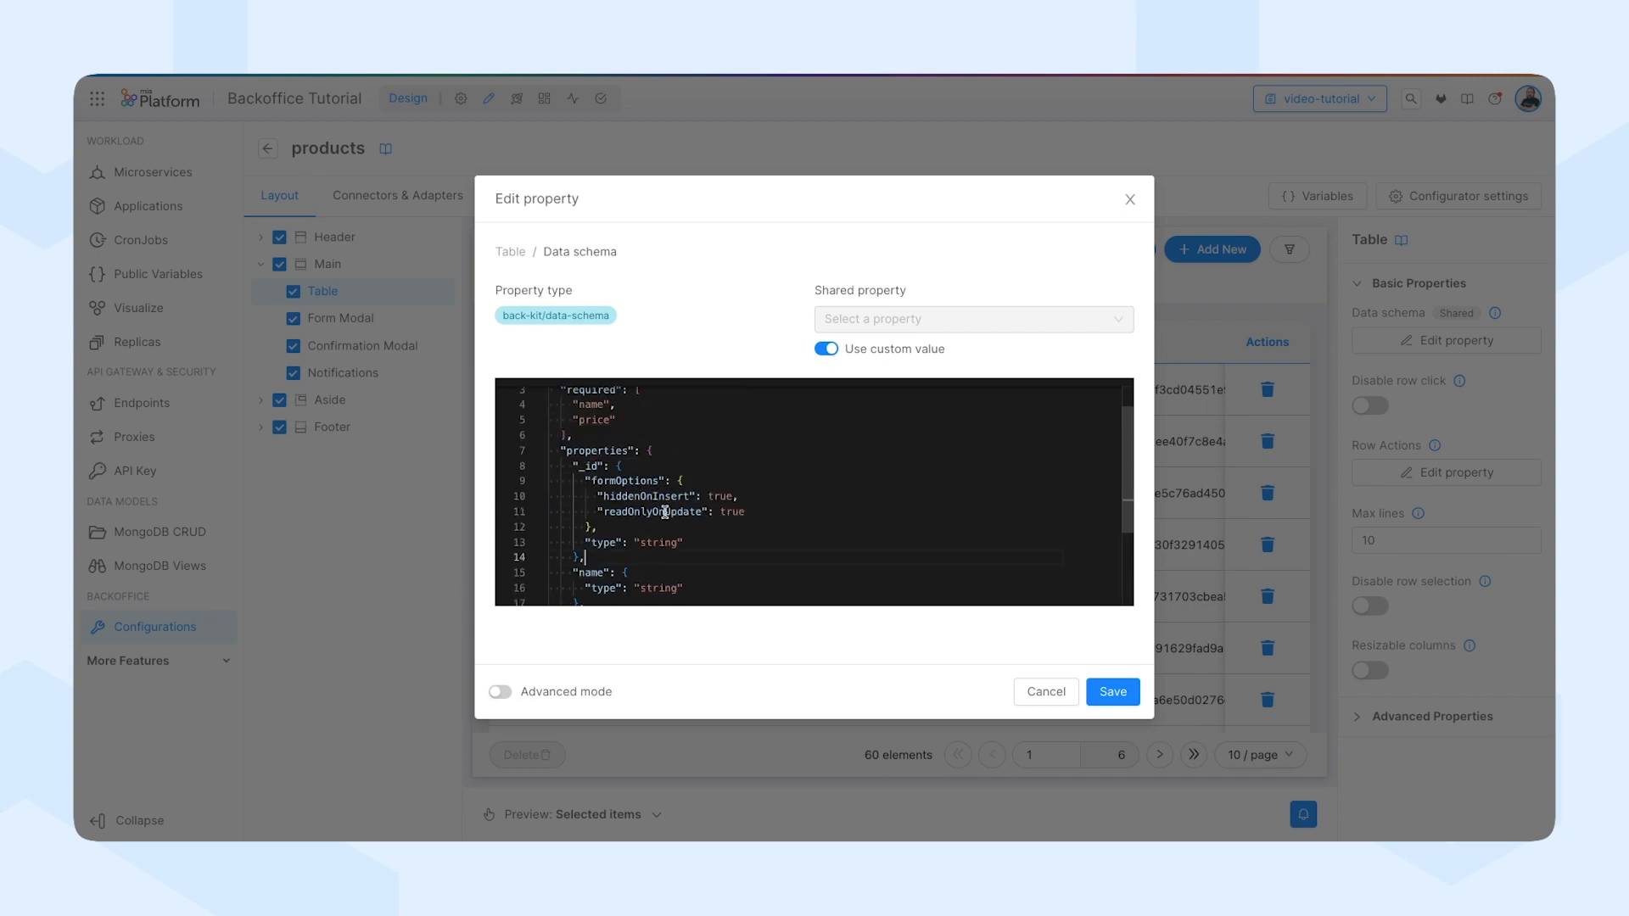
pyautogui.scroll(-3, 677, 502)
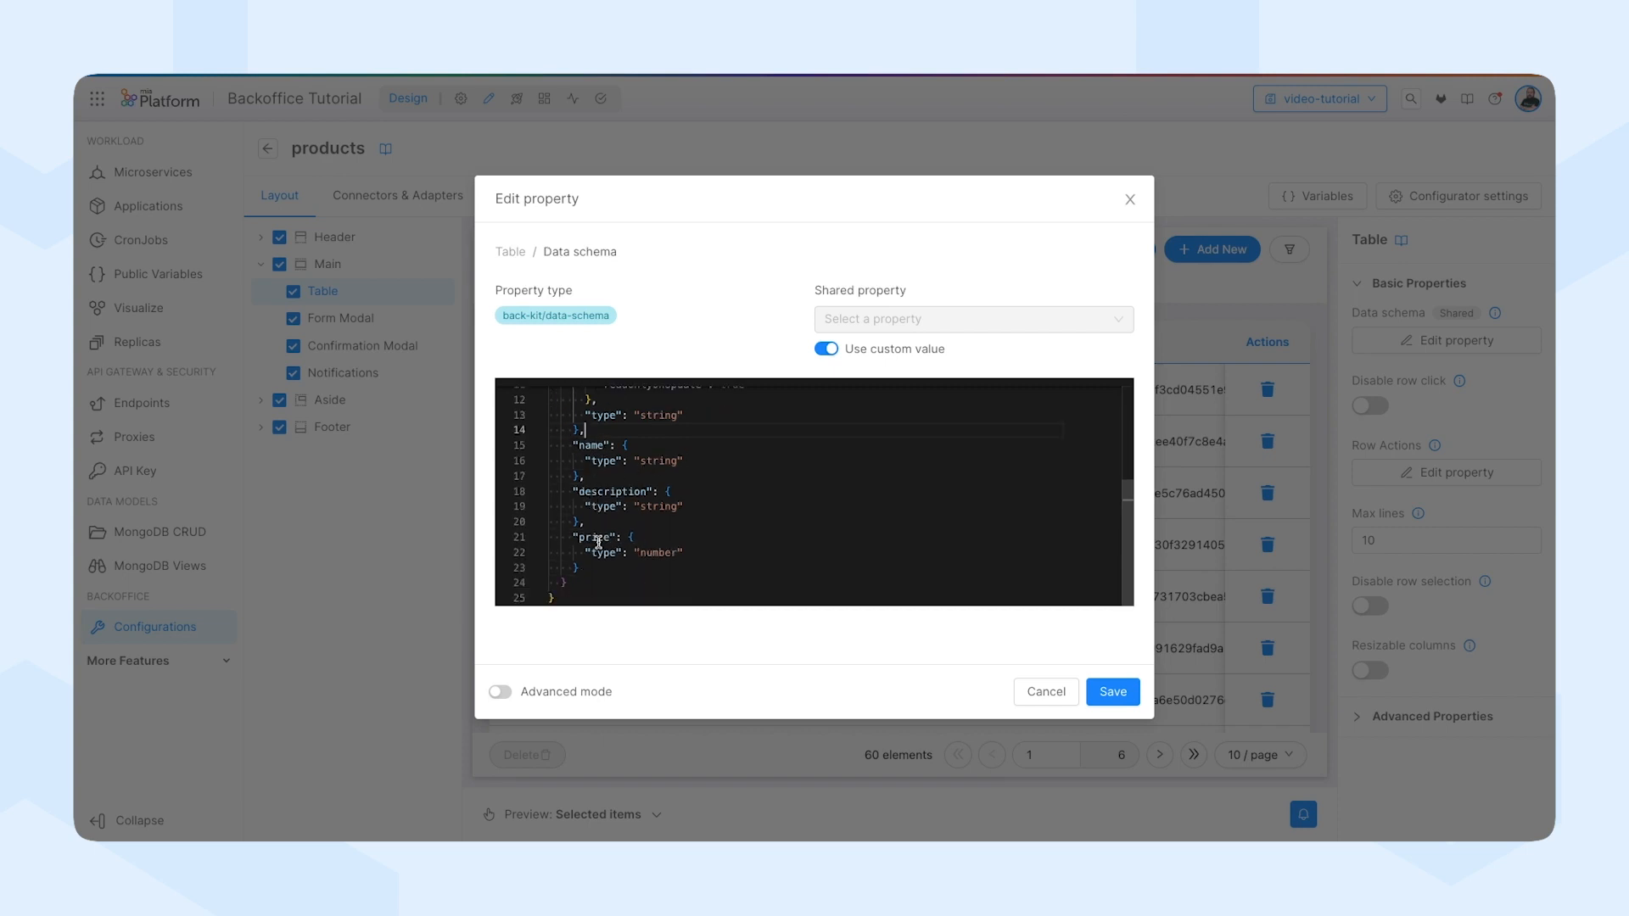
pyautogui.scroll(3, 865, 570)
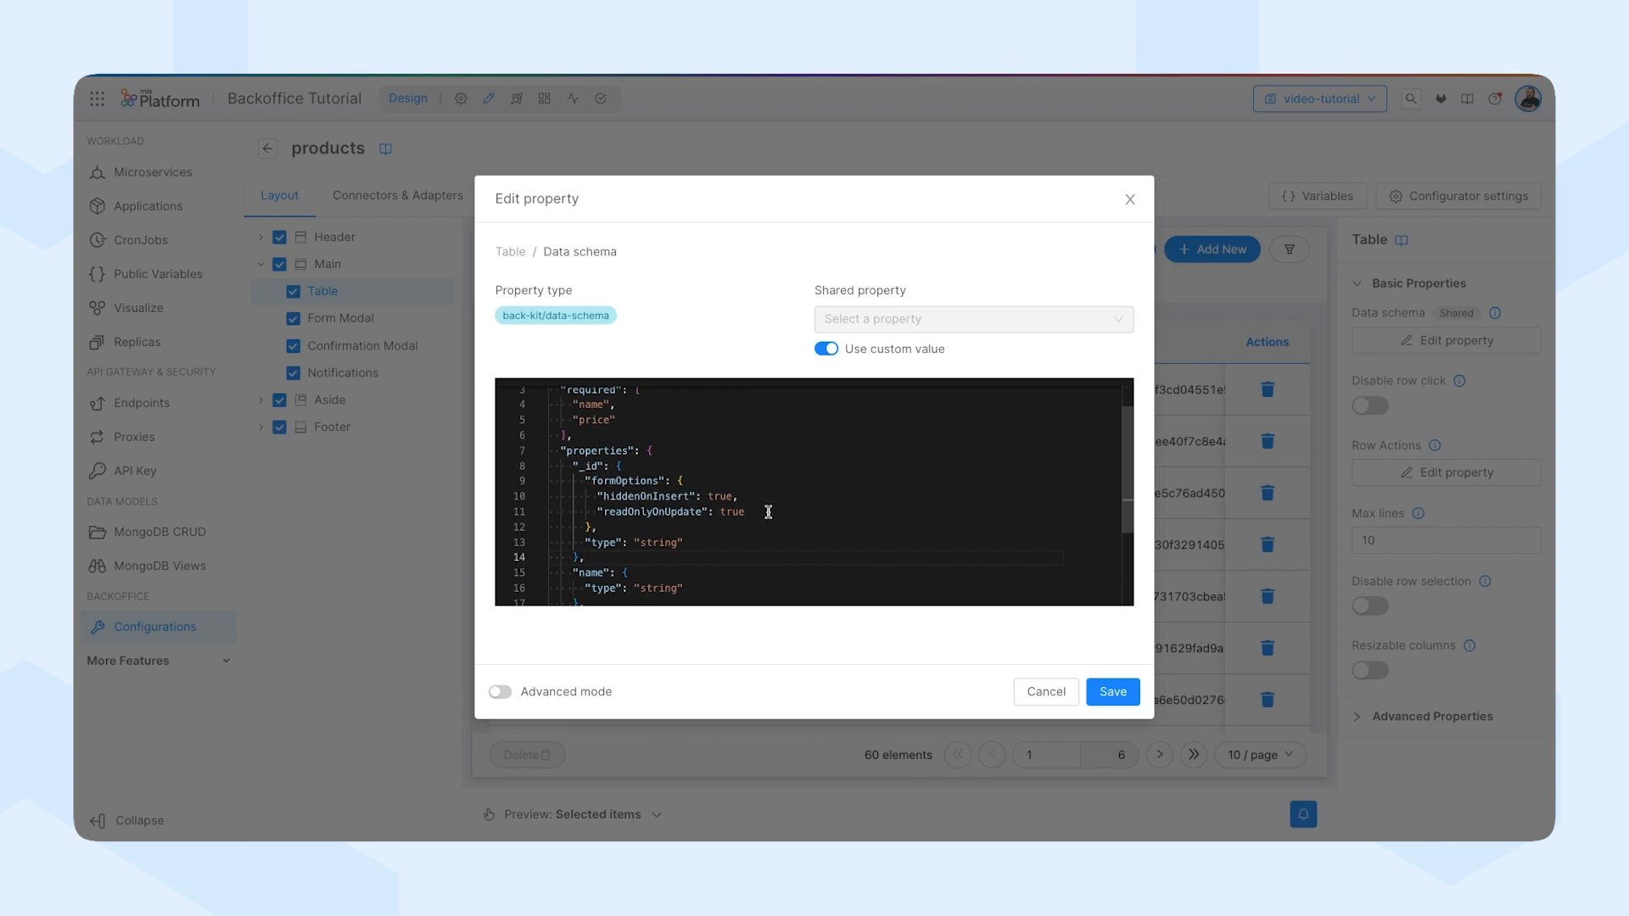
pyautogui.click(1132, 692)
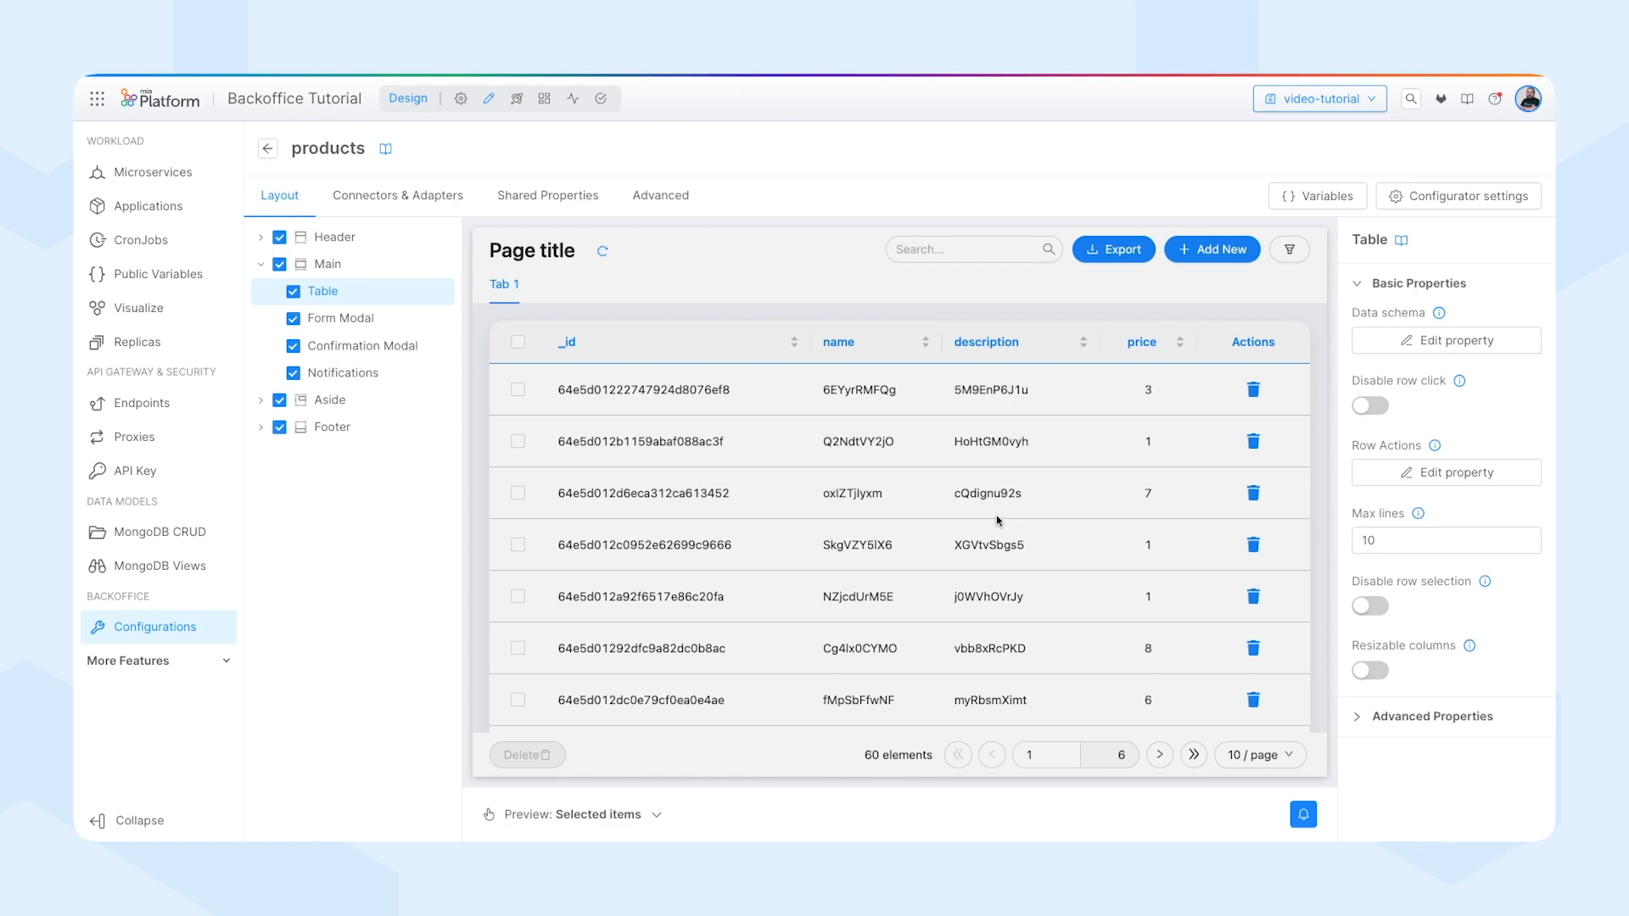
# Give the Form Modal a custom data schema containing only _id, name, description and price, and save it.
pyautogui.click(329, 326)
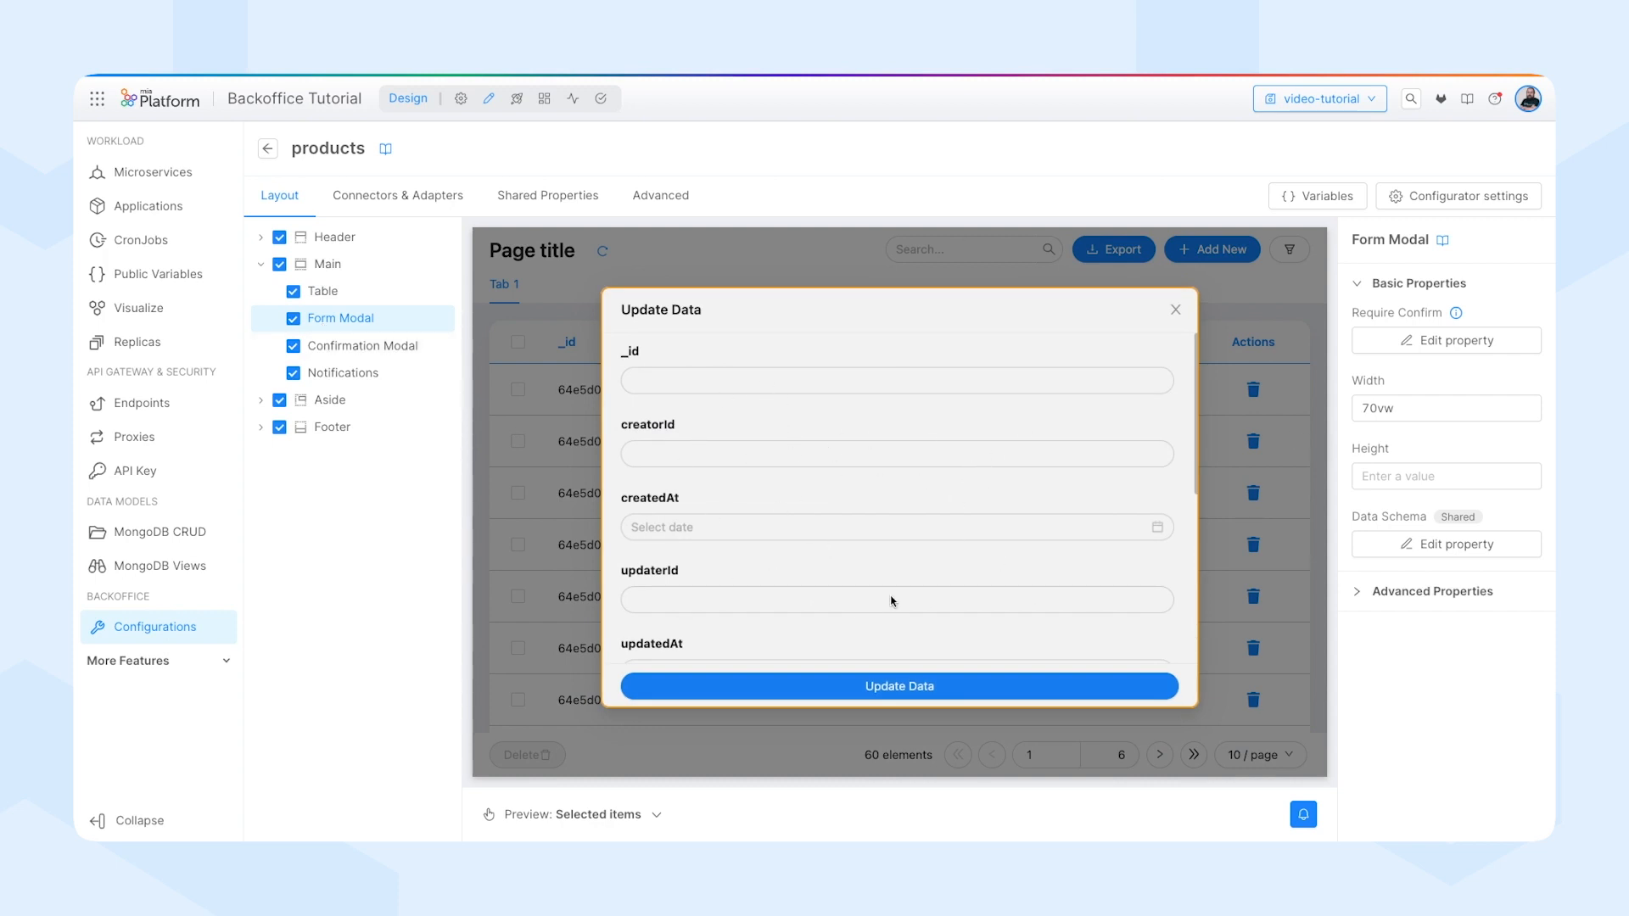
pyautogui.click(1446, 544)
pyautogui.click(826, 349)
pyautogui.scroll(-2, 605, 510)
pyautogui.moveTo(605, 509); pyautogui.dragTo(654, 519)
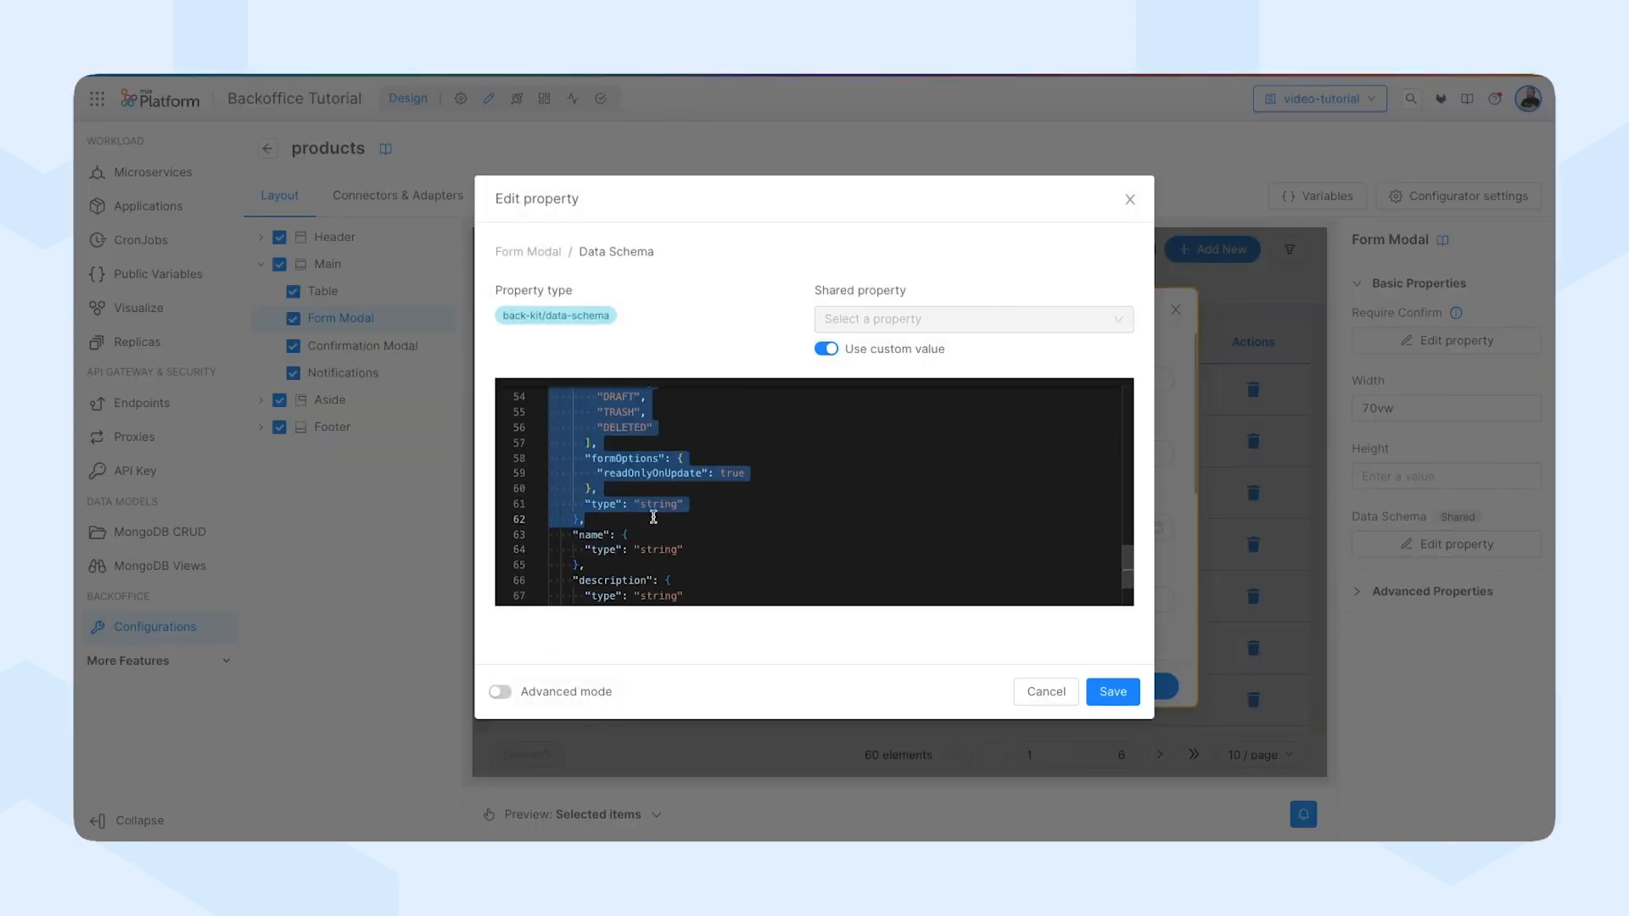
pyautogui.press('BackSpace')
pyautogui.scroll(-1, 612, 519)
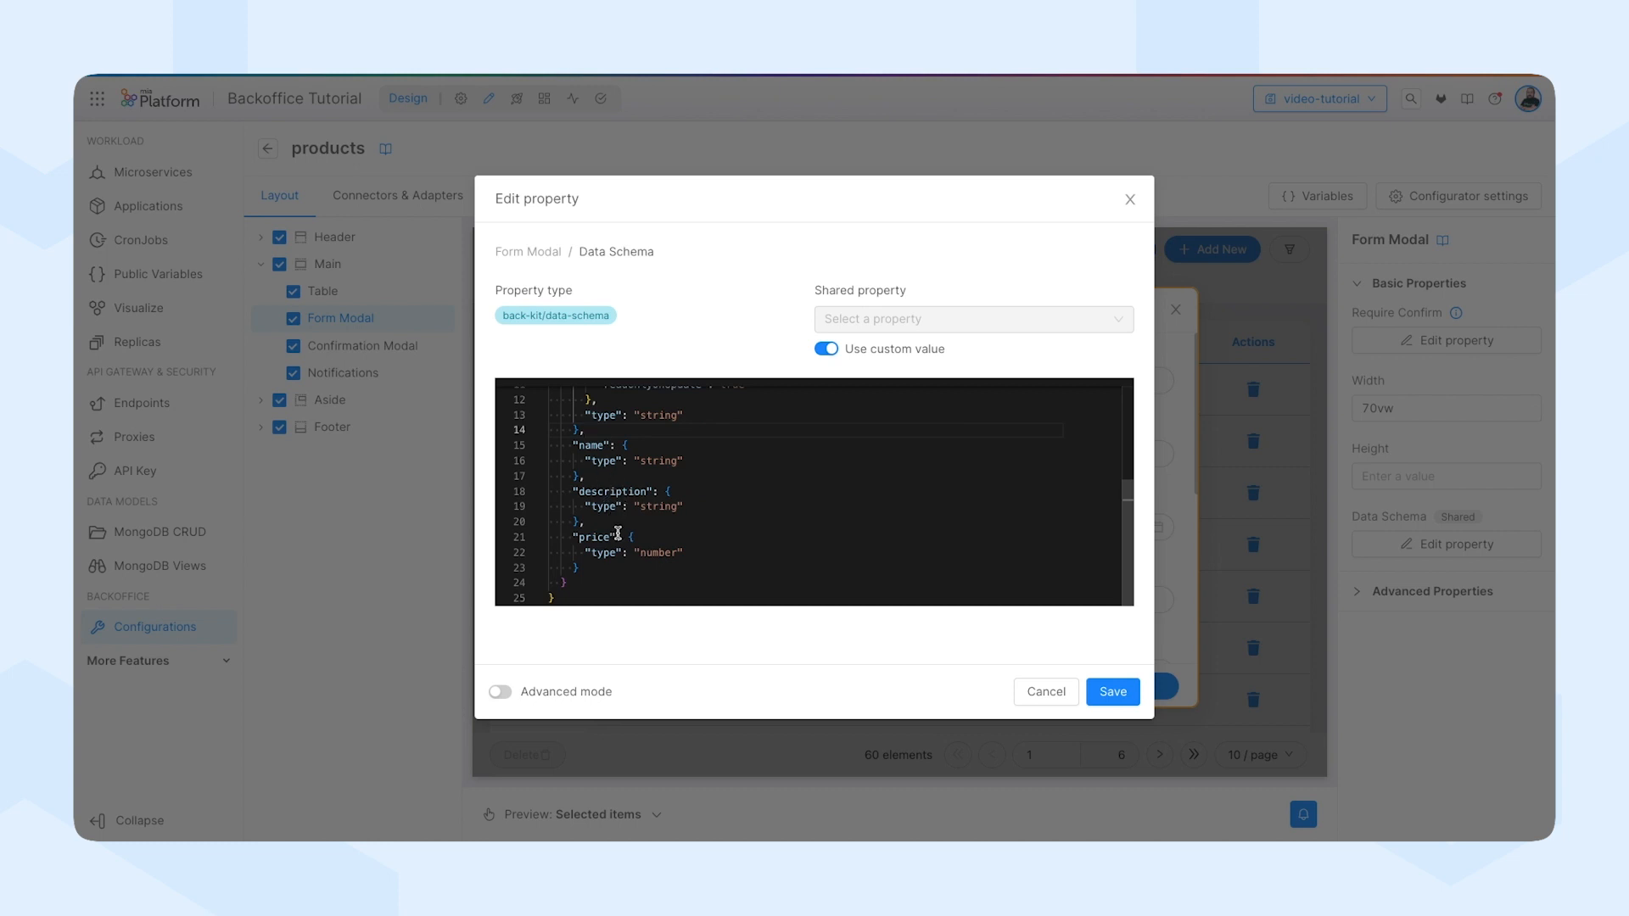
pyautogui.click(1118, 692)
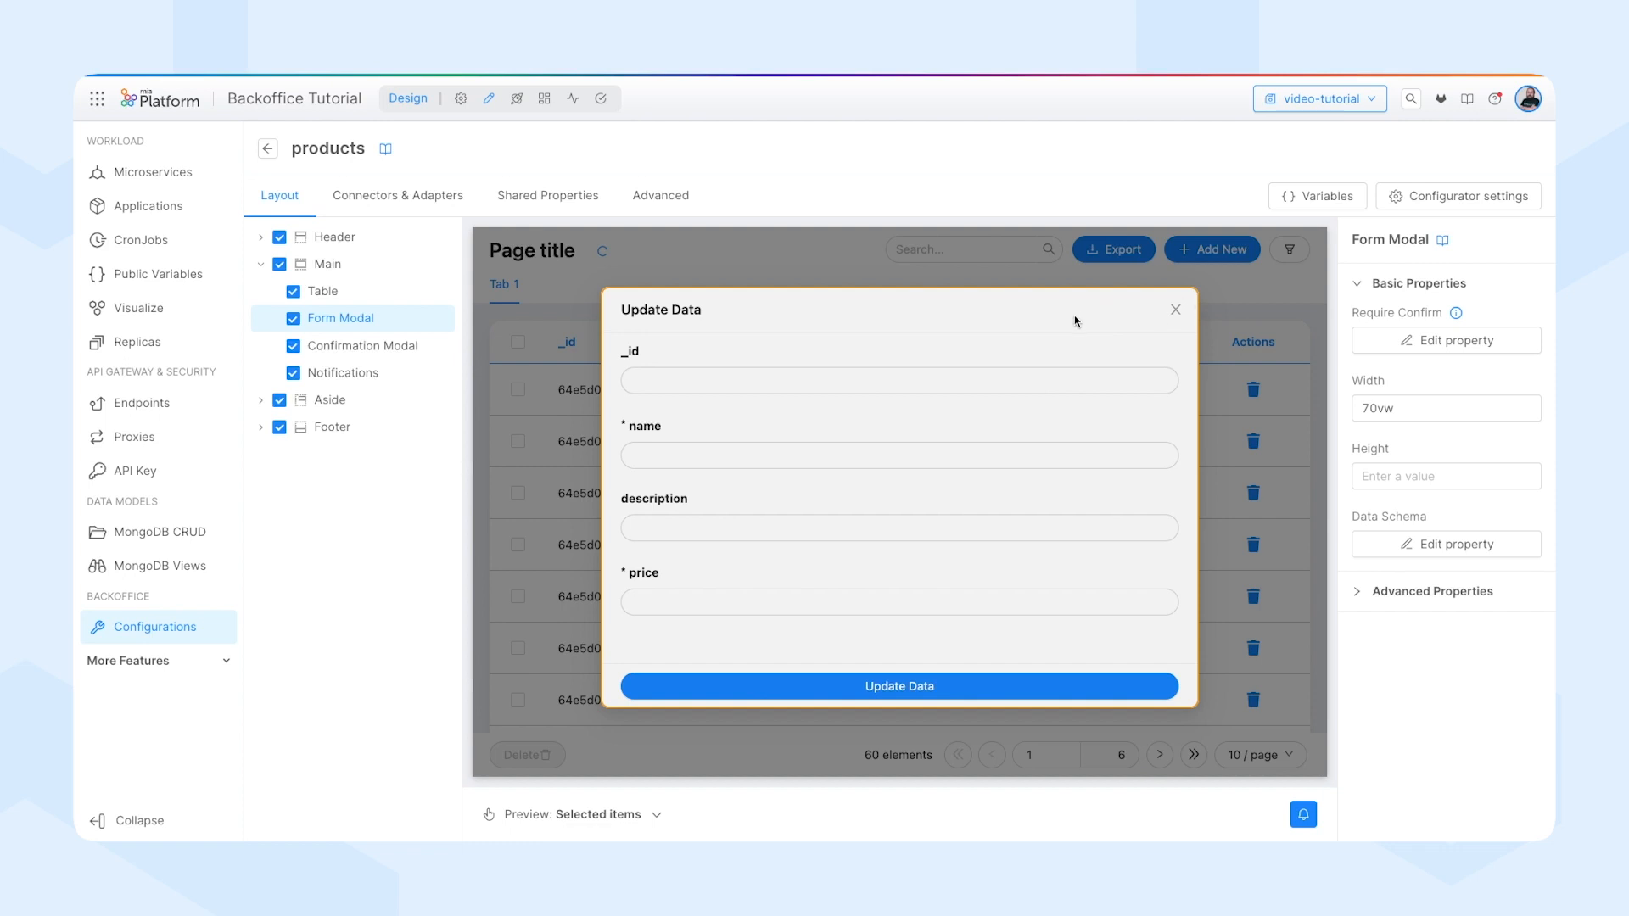
# Set the CRUD Export connector's CRUD Service base path to /v2/products.
pyautogui.click(388, 204)
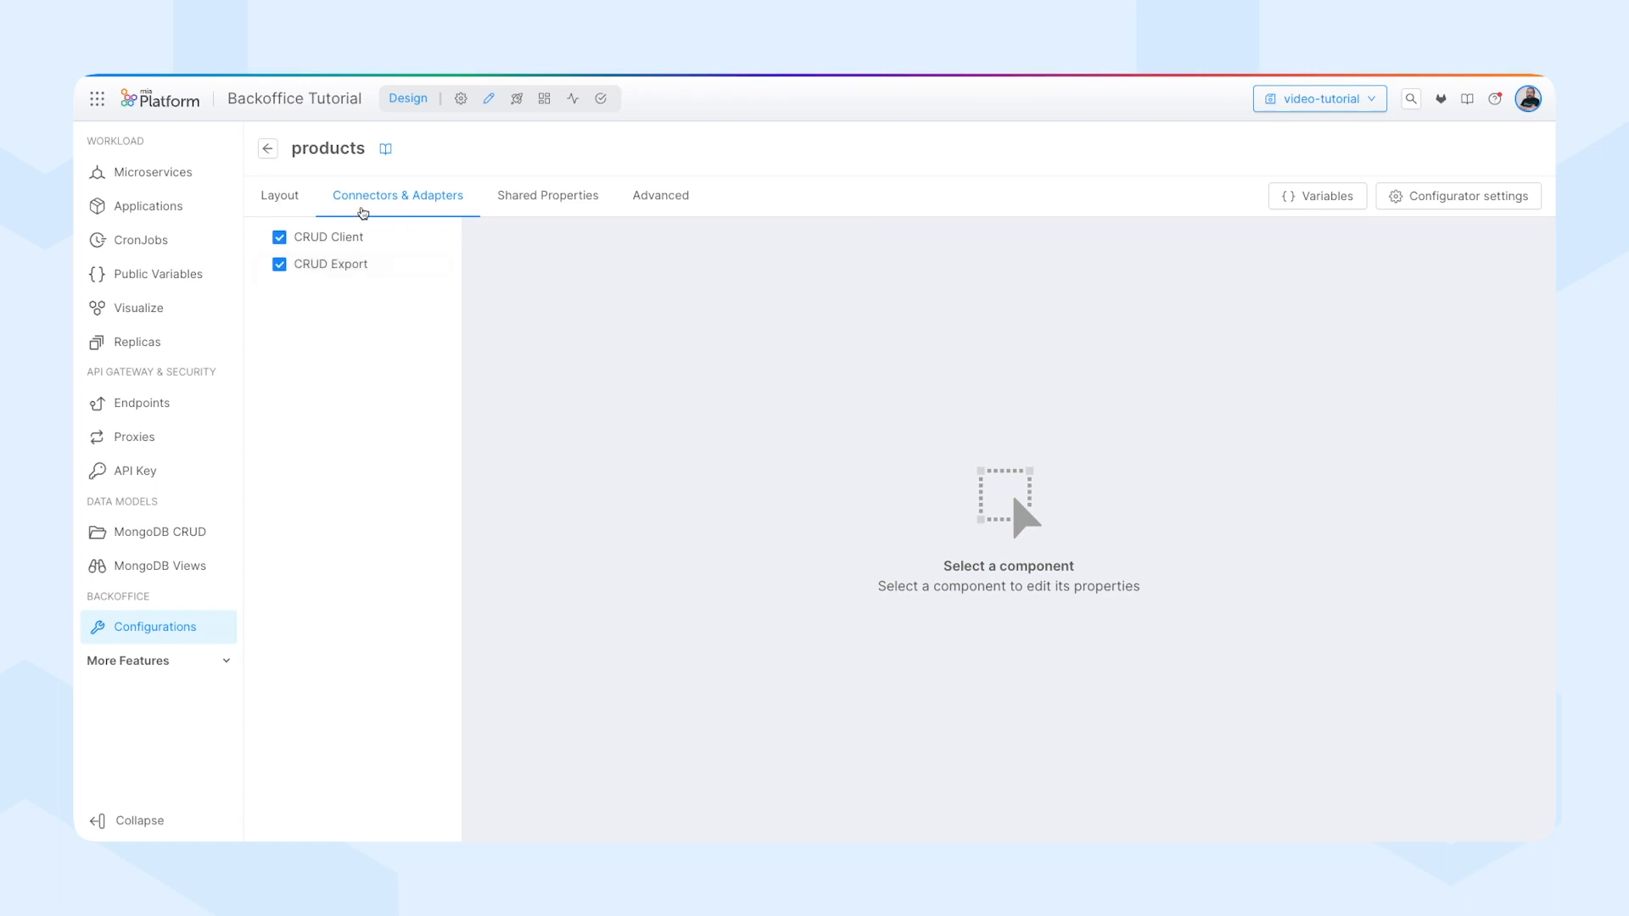
pyautogui.click(353, 267)
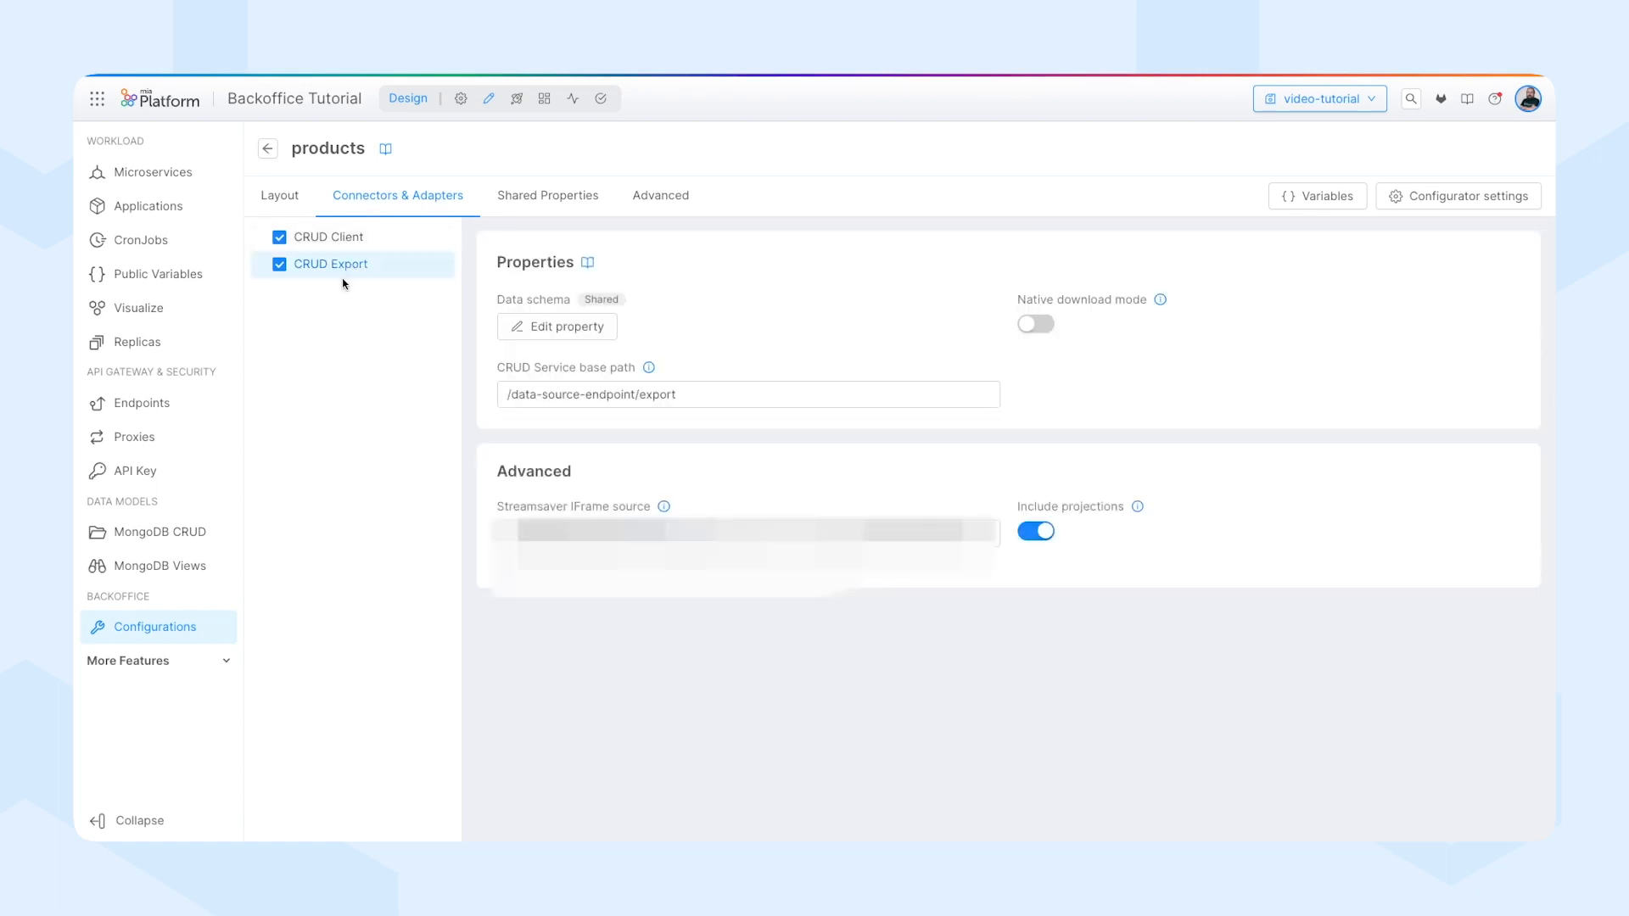
pyautogui.tripleClick(680, 397)
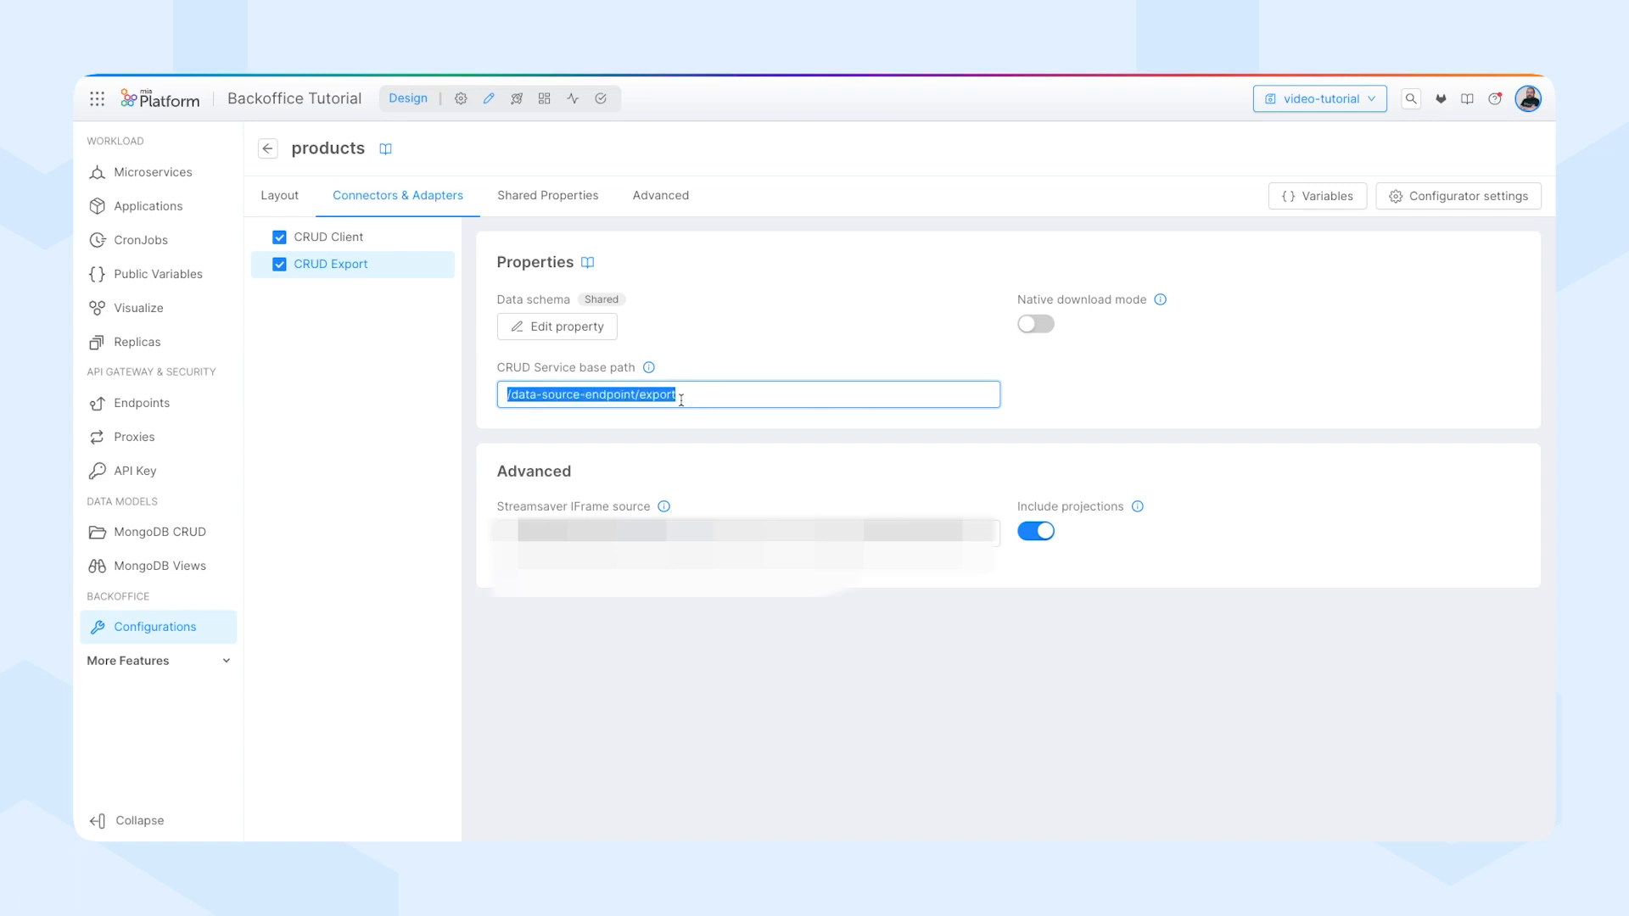
pyautogui.write('/')
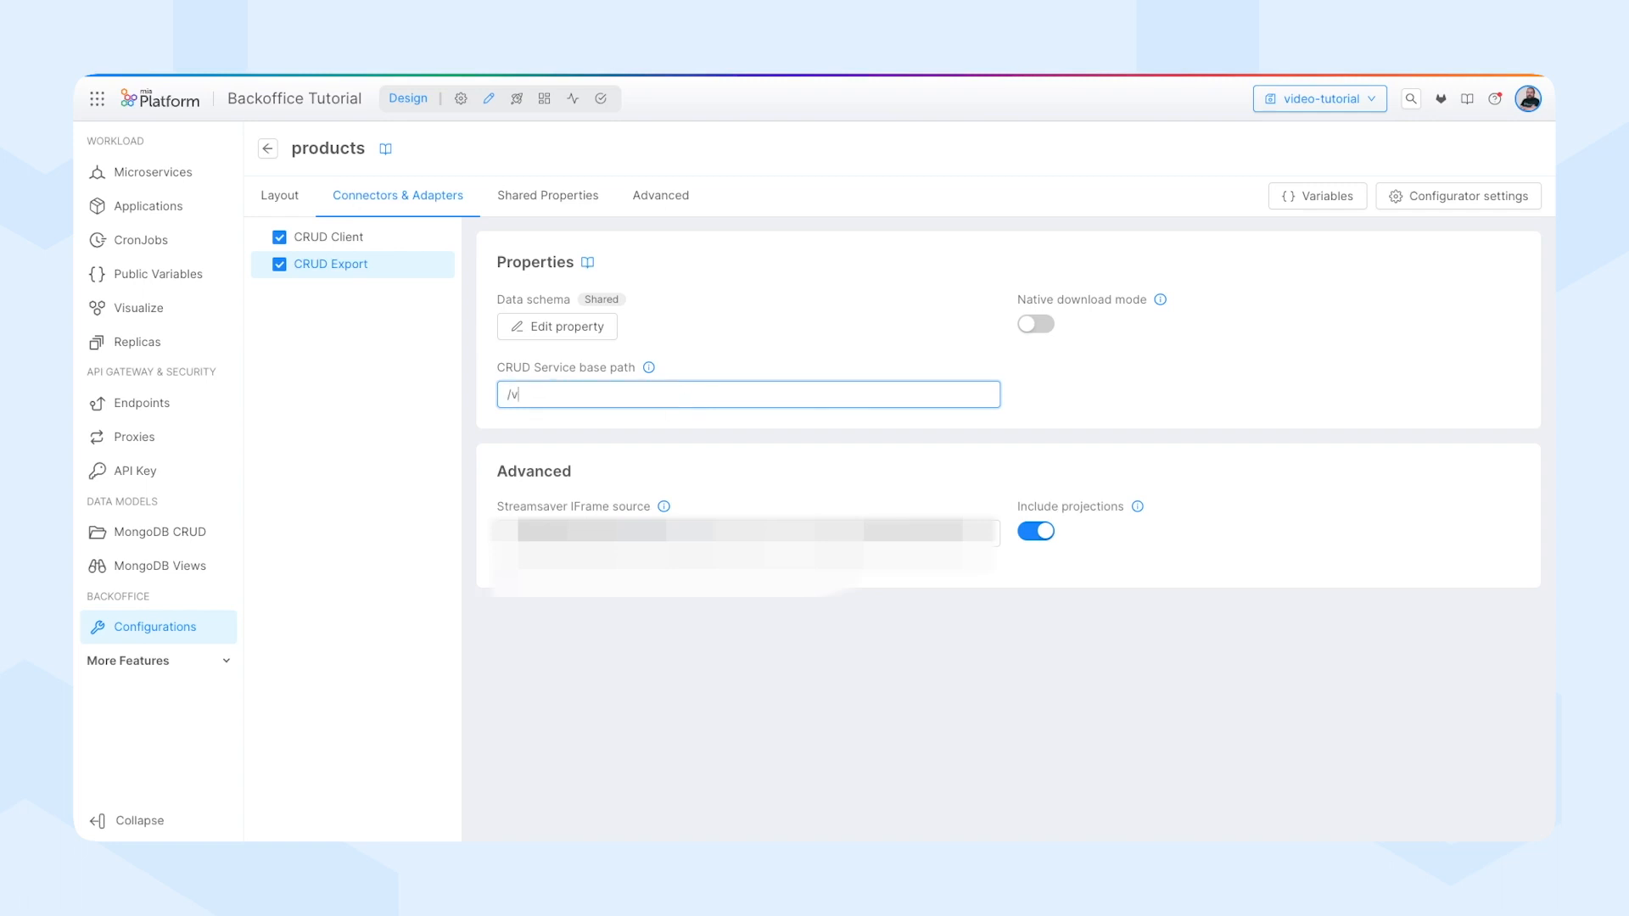
pyautogui.write('v2/products')
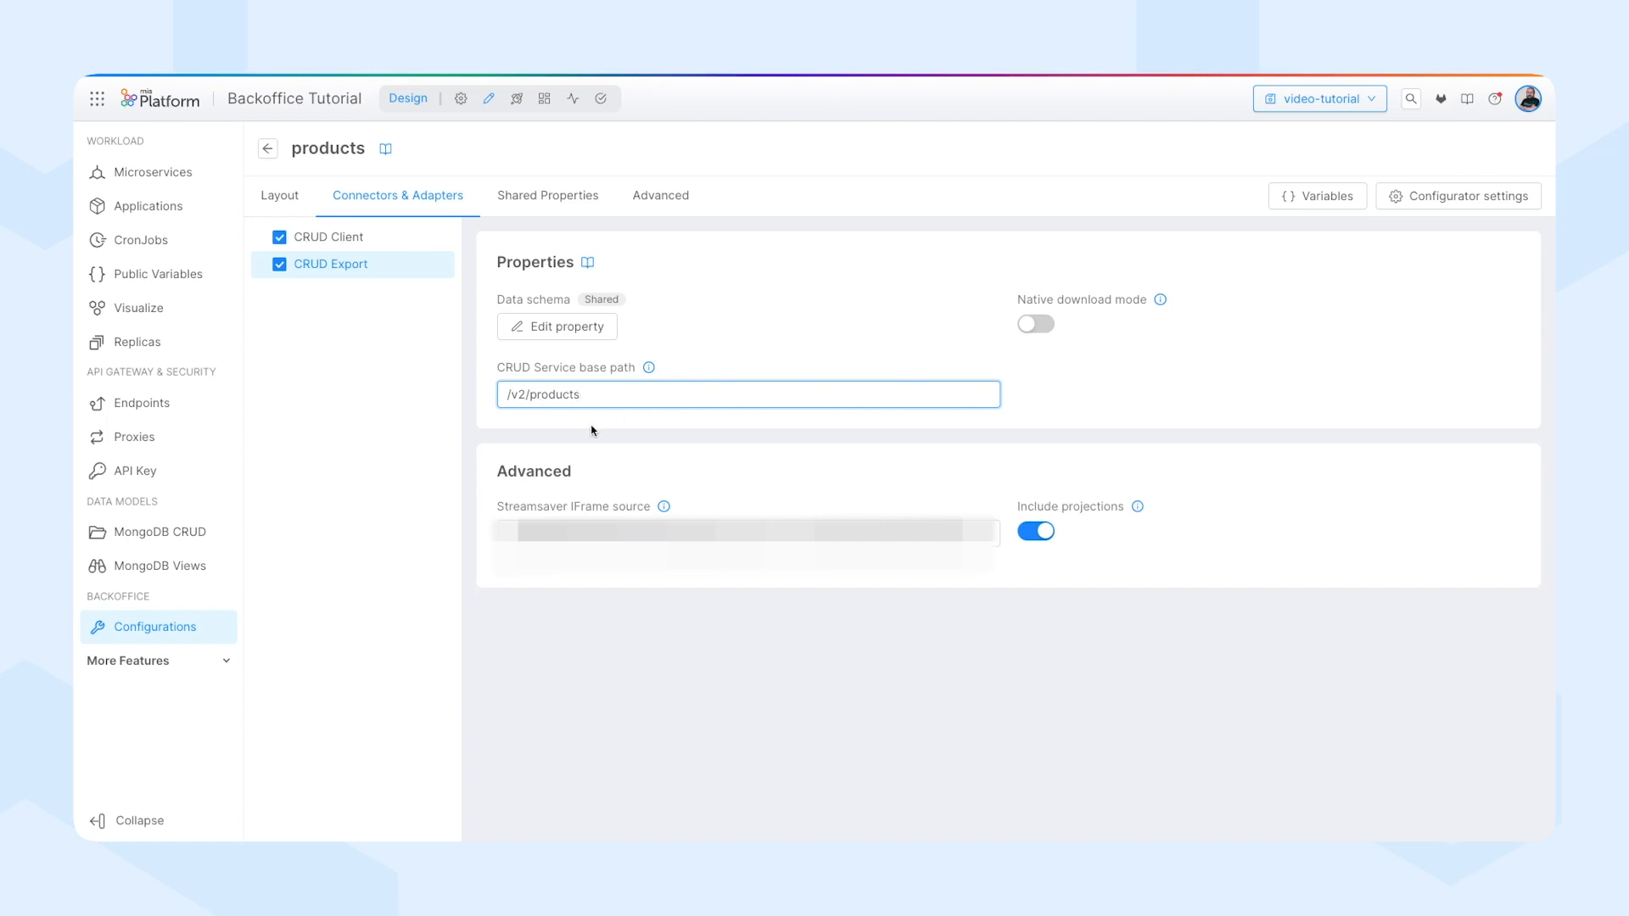
# Give CRUD Export a custom data schema containing only _id, name, description and price, and save it.
pyautogui.click(556, 327)
pyautogui.click(826, 349)
pyautogui.scroll(-2, 737, 430)
pyautogui.moveTo(596, 507); pyautogui.dragTo(623, 484)
pyautogui.scroll(-2, 619, 533)
pyautogui.scroll(-8, 628, 533)
pyautogui.press('BackSpace')
pyautogui.scroll(3, 821, 439)
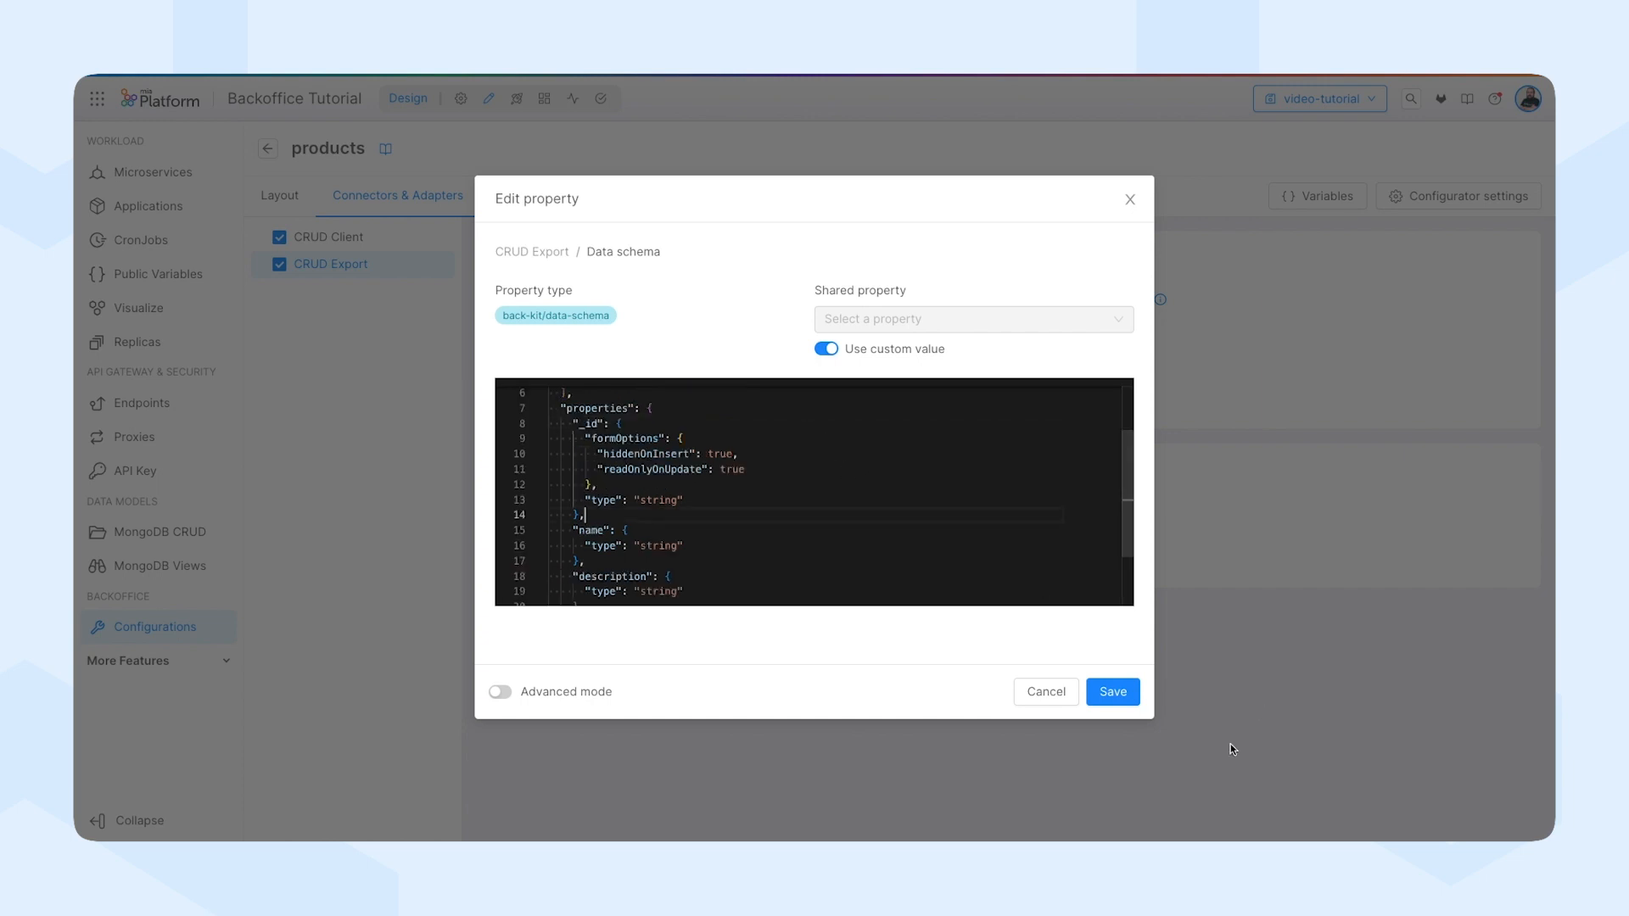
pyautogui.click(1113, 692)
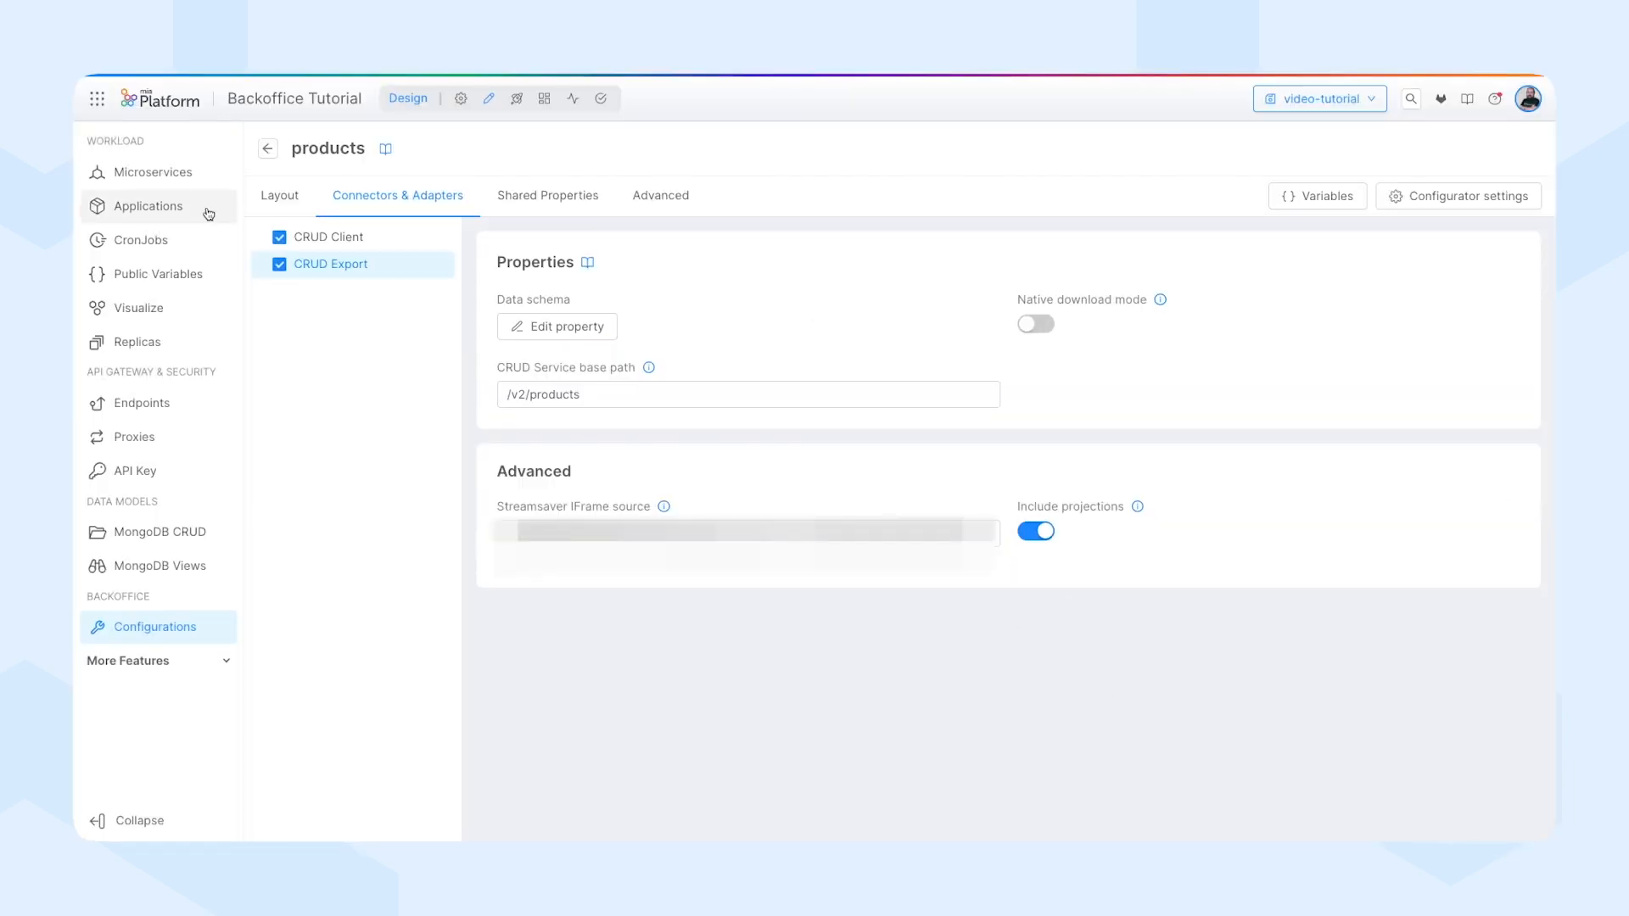
# Set the content of the page layout's Title component to Products.
pyautogui.click(286, 198)
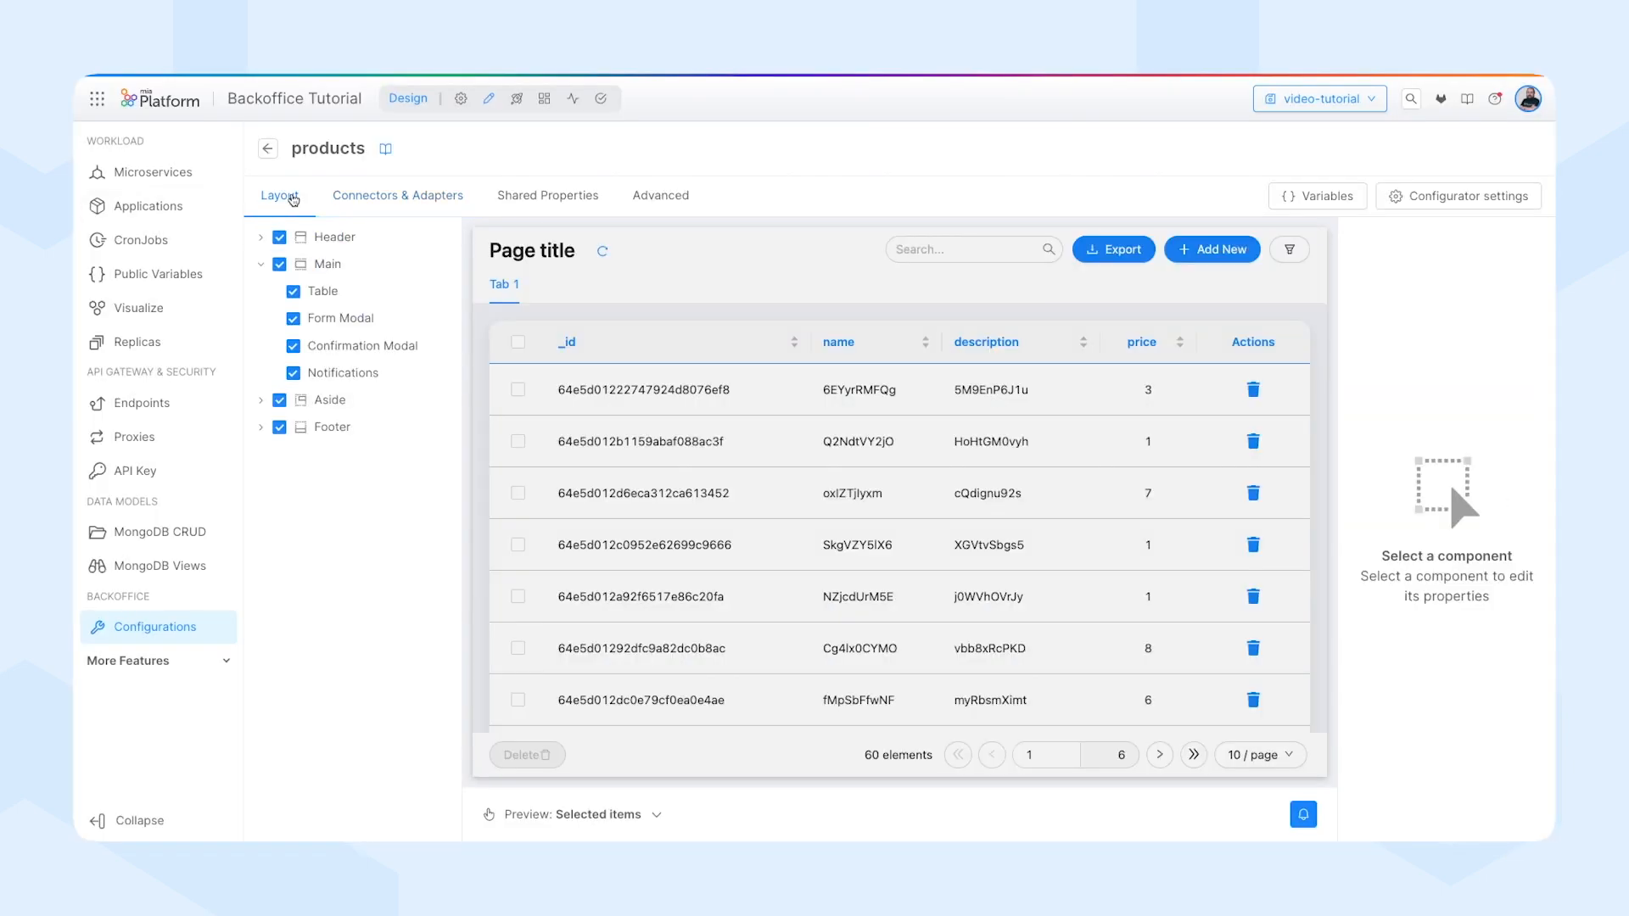
pyautogui.click(537, 249)
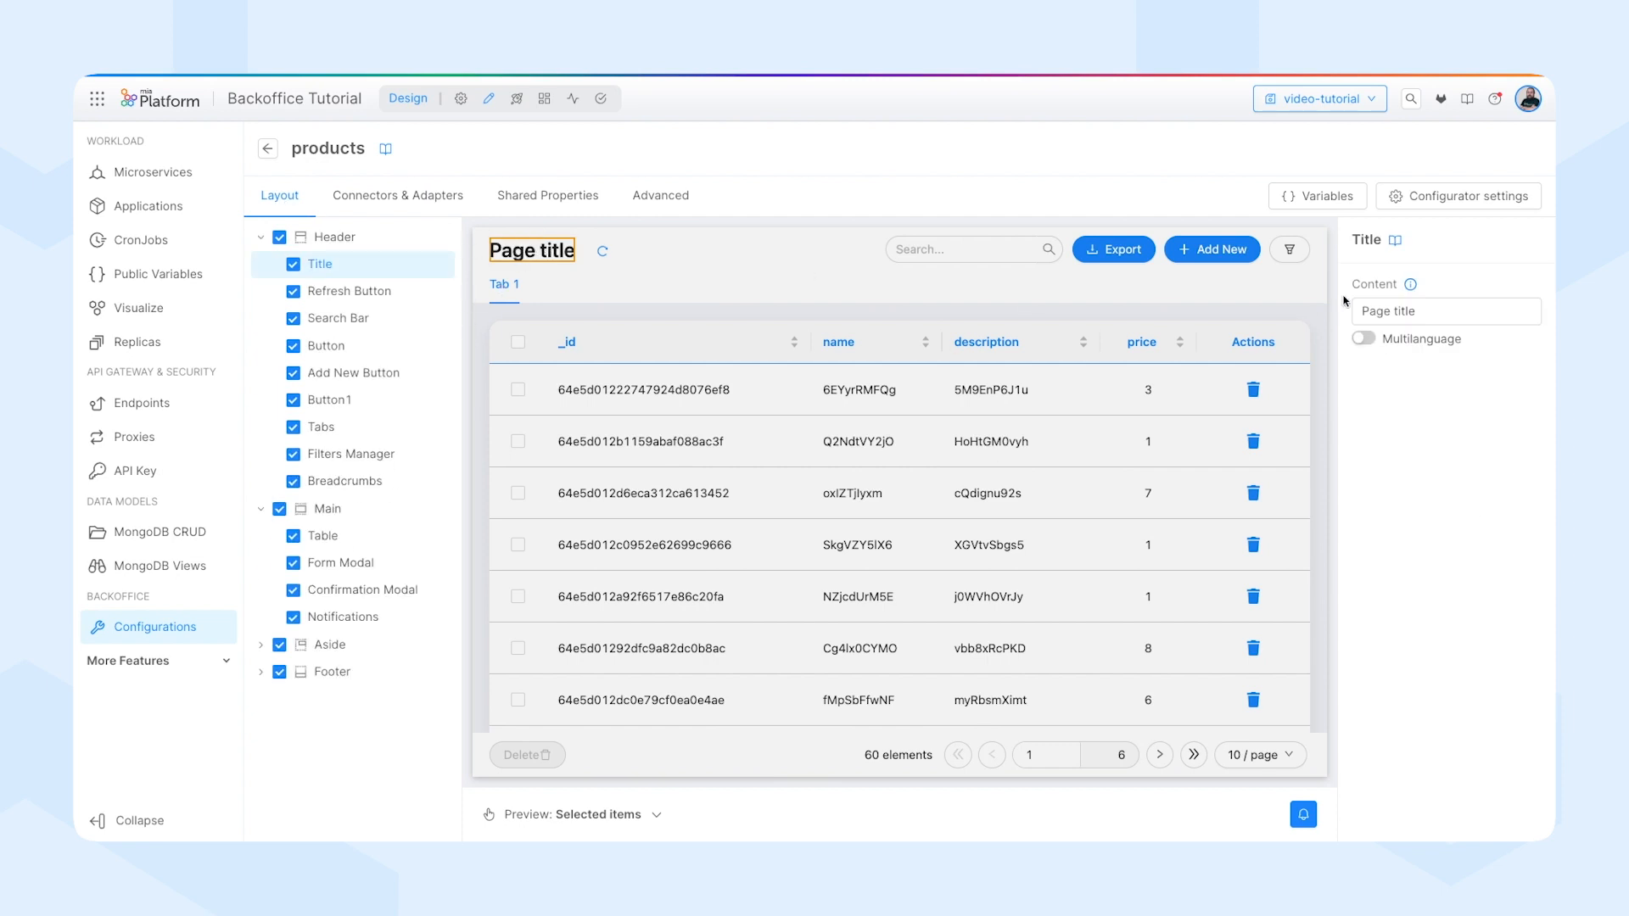
pyautogui.tripleClick(1390, 309)
pyautogui.write('Products')
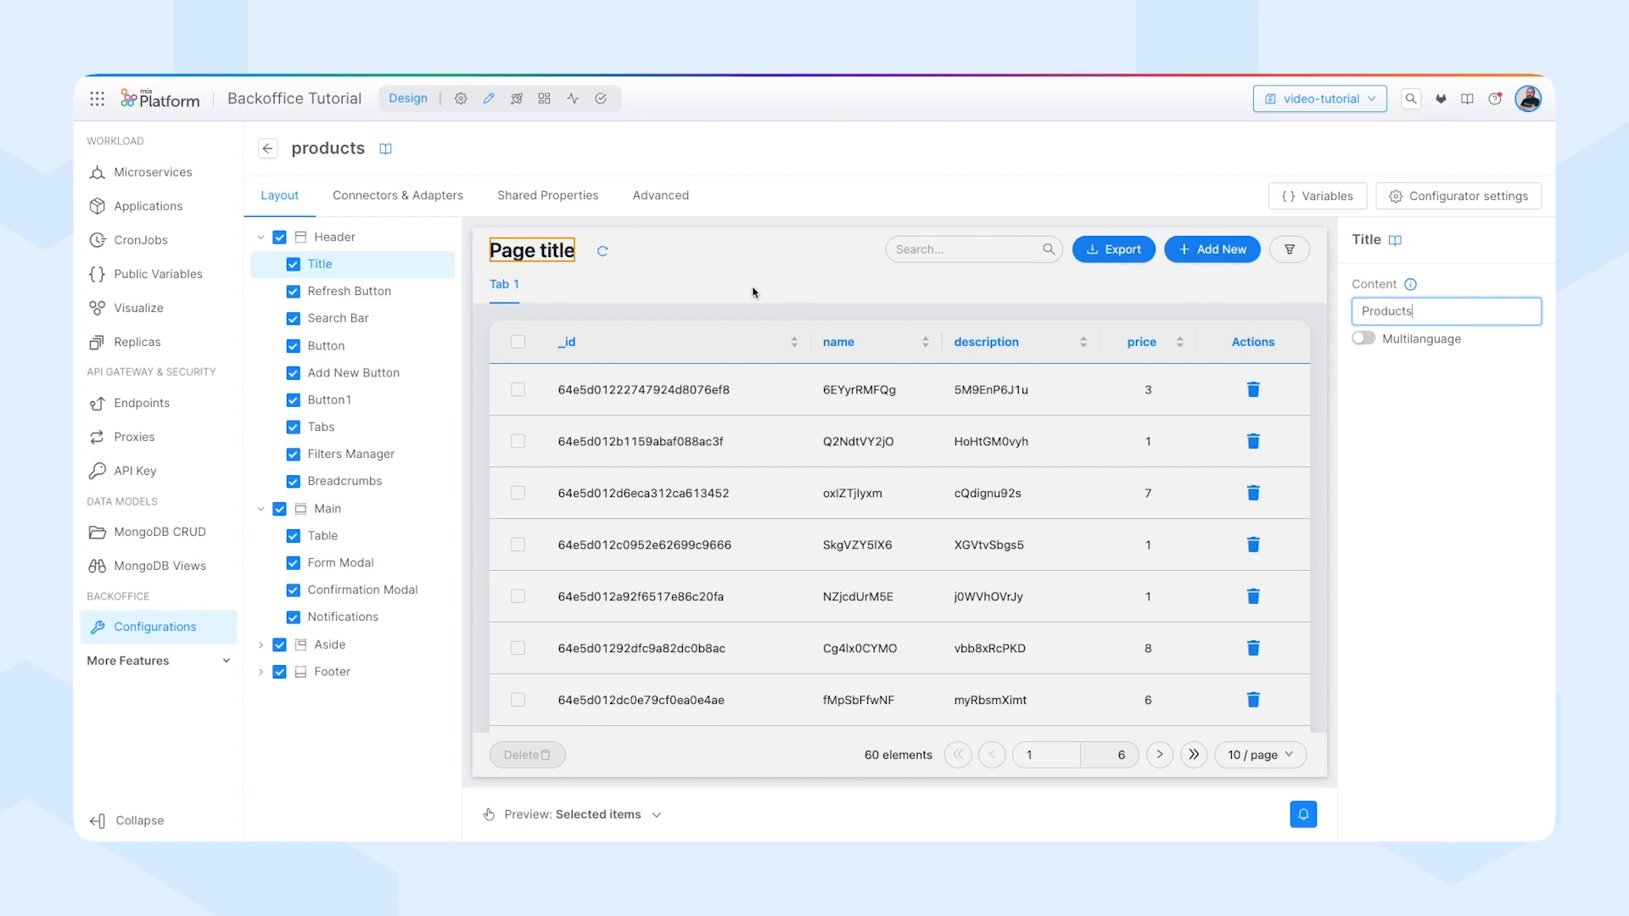
# Set the title of the first item in the page layout's Tabs component to All and save it.
pyautogui.click(503, 287)
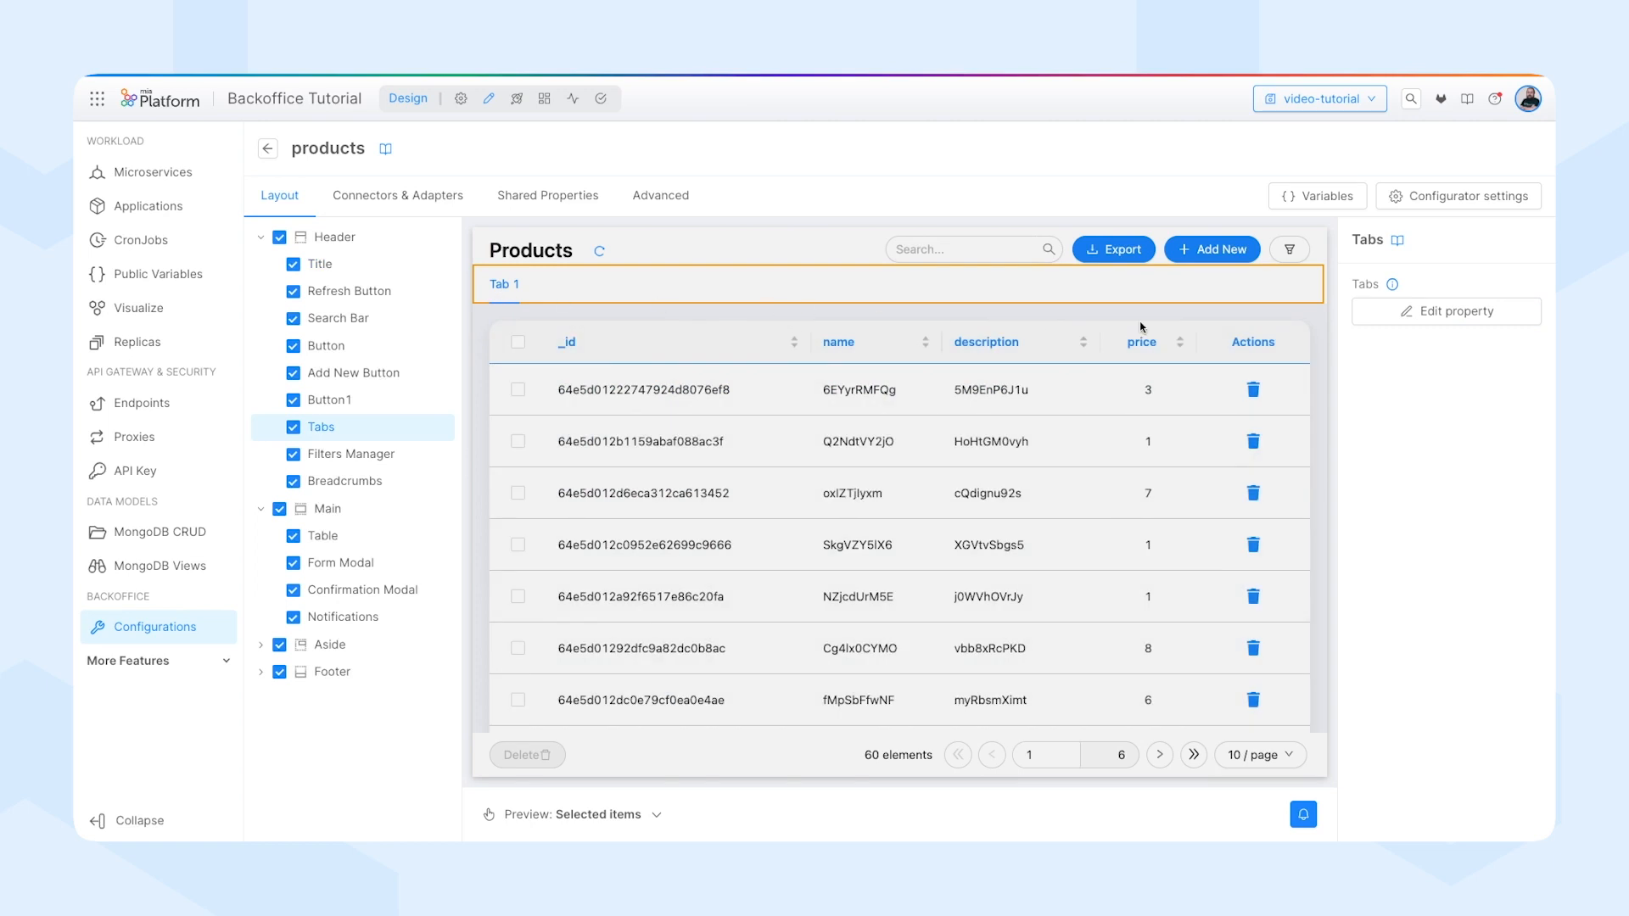
pyautogui.click(1430, 312)
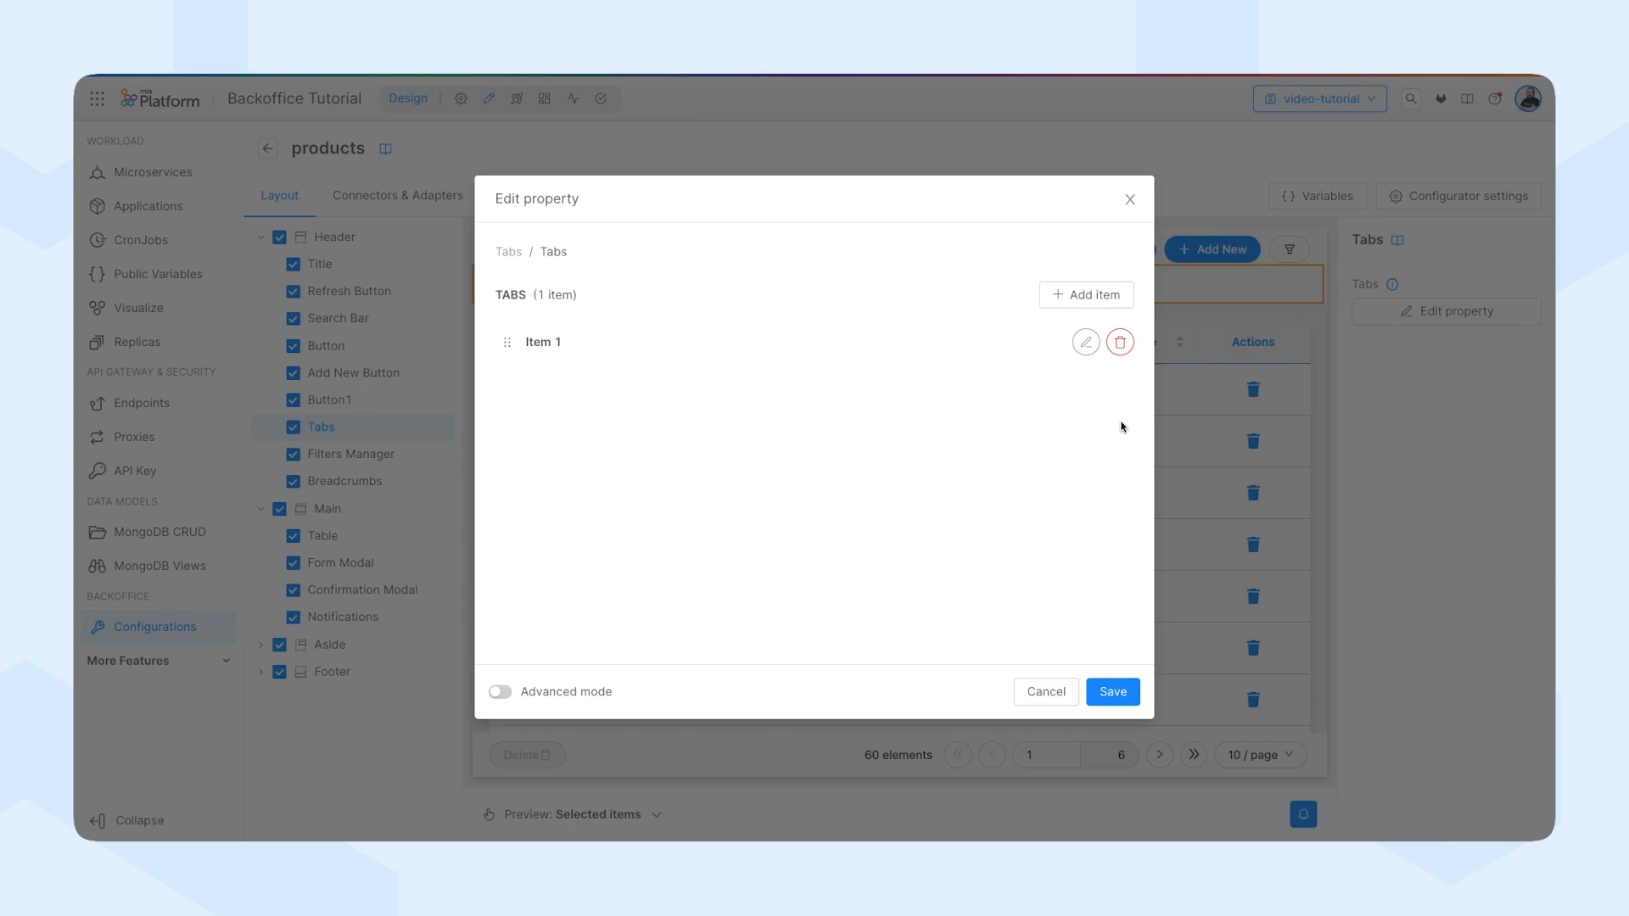
pyautogui.click(1085, 342)
pyautogui.click(559, 318)
pyautogui.tripleClick(559, 318)
pyautogui.write('All')
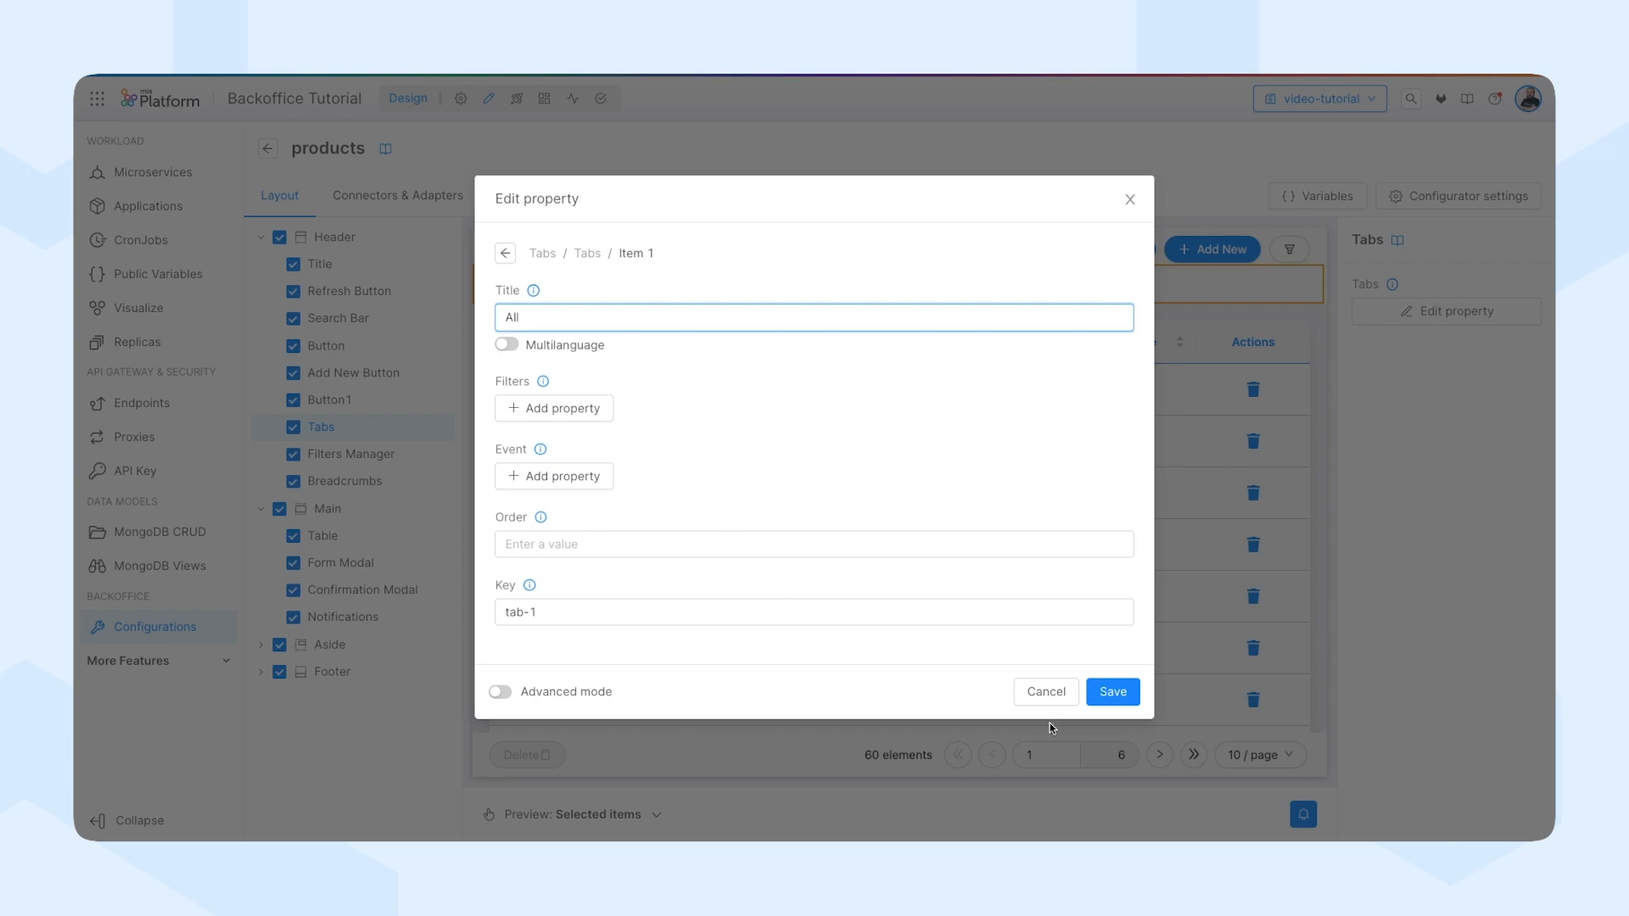
pyautogui.click(1113, 692)
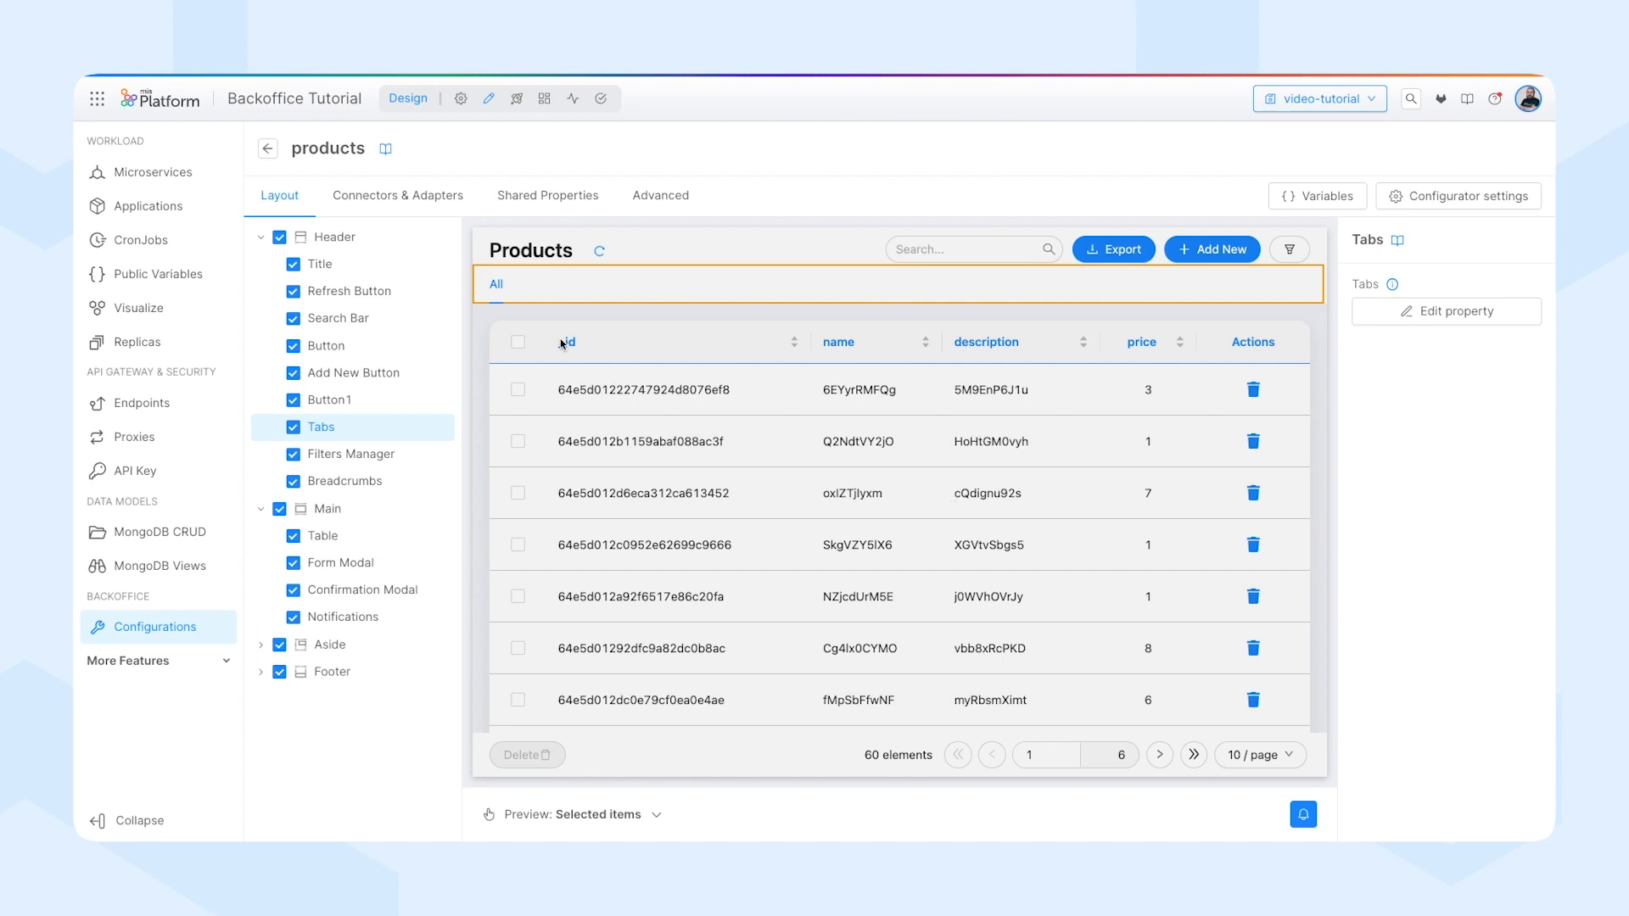
# Add a second menu item to the Backoffice's general layout and set its type to application.
pyautogui.click(269, 153)
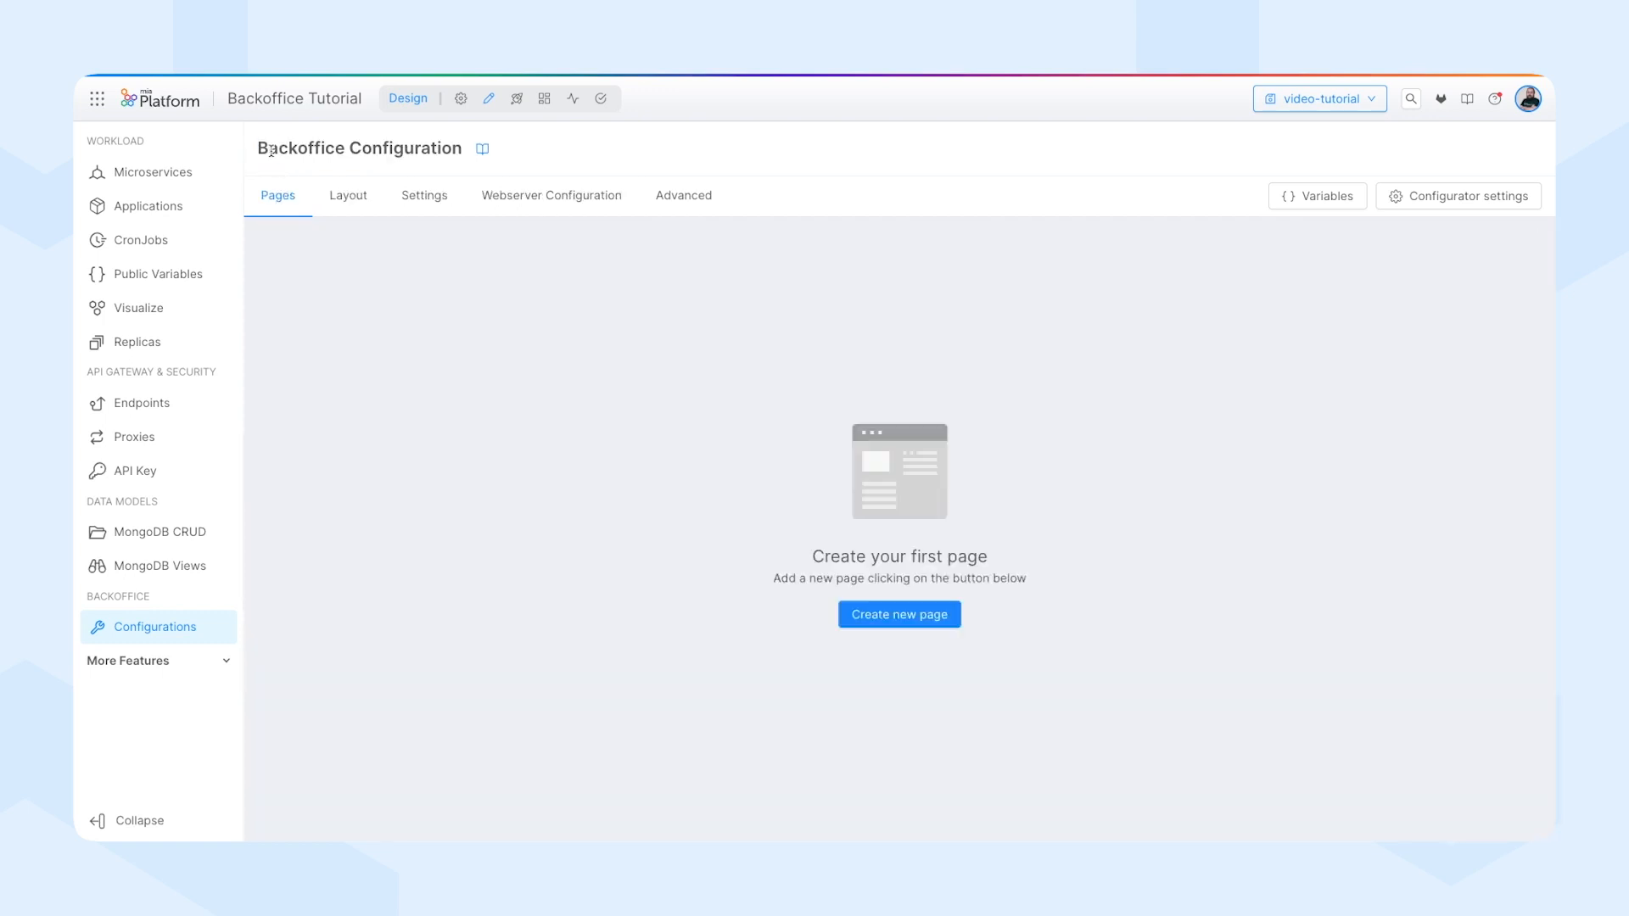
pyautogui.click(359, 205)
pyautogui.click(528, 374)
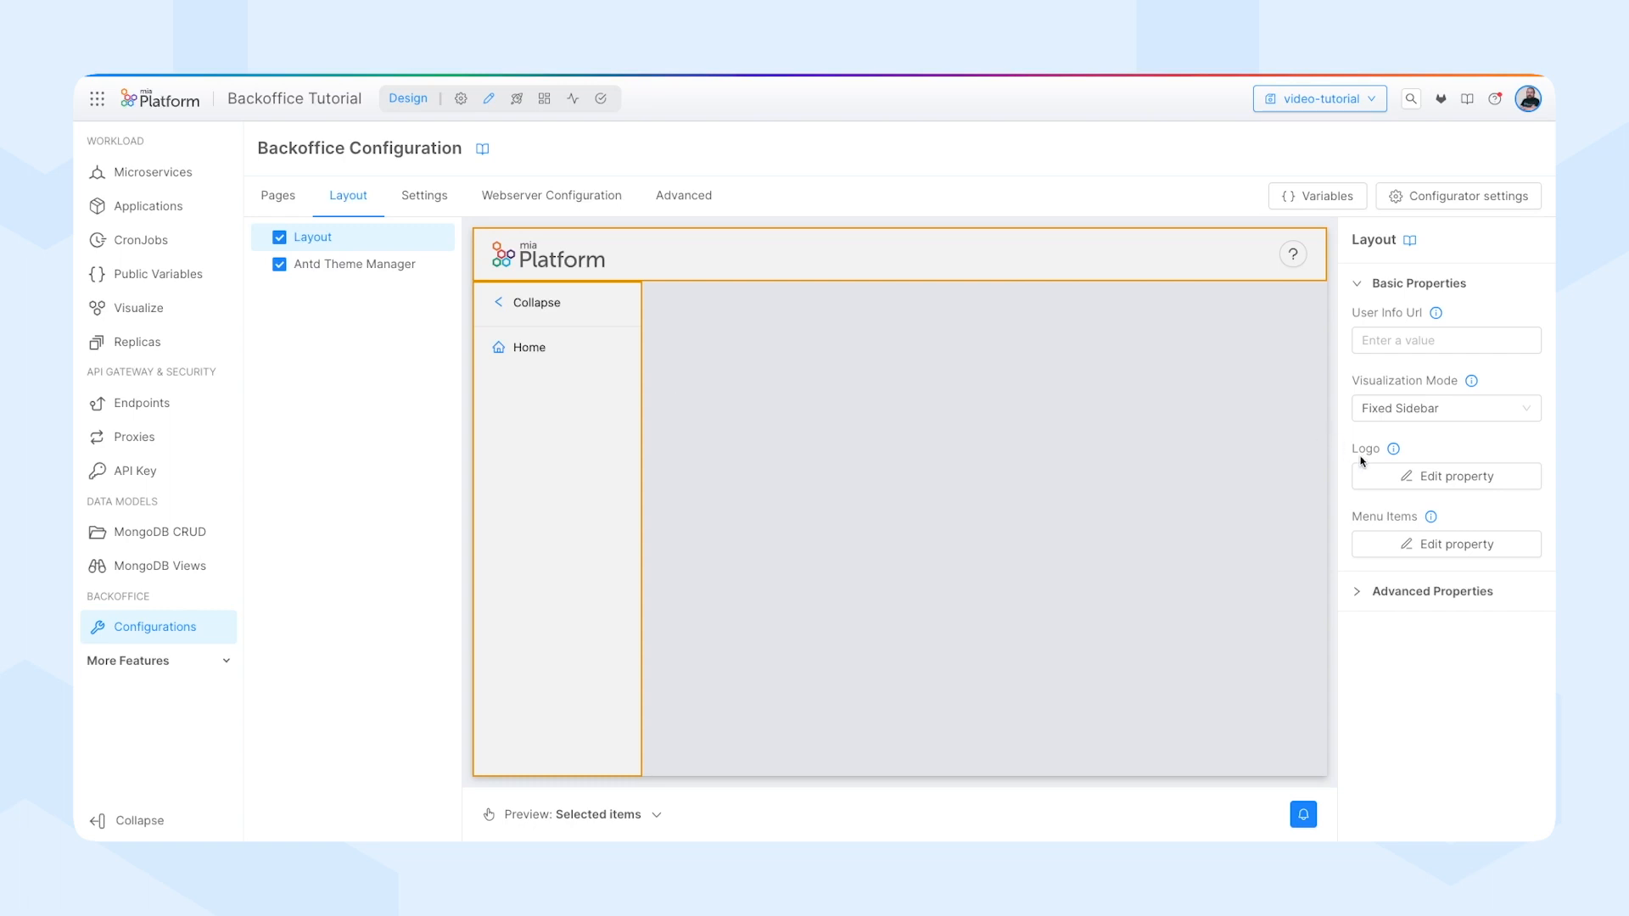
pyautogui.click(1444, 552)
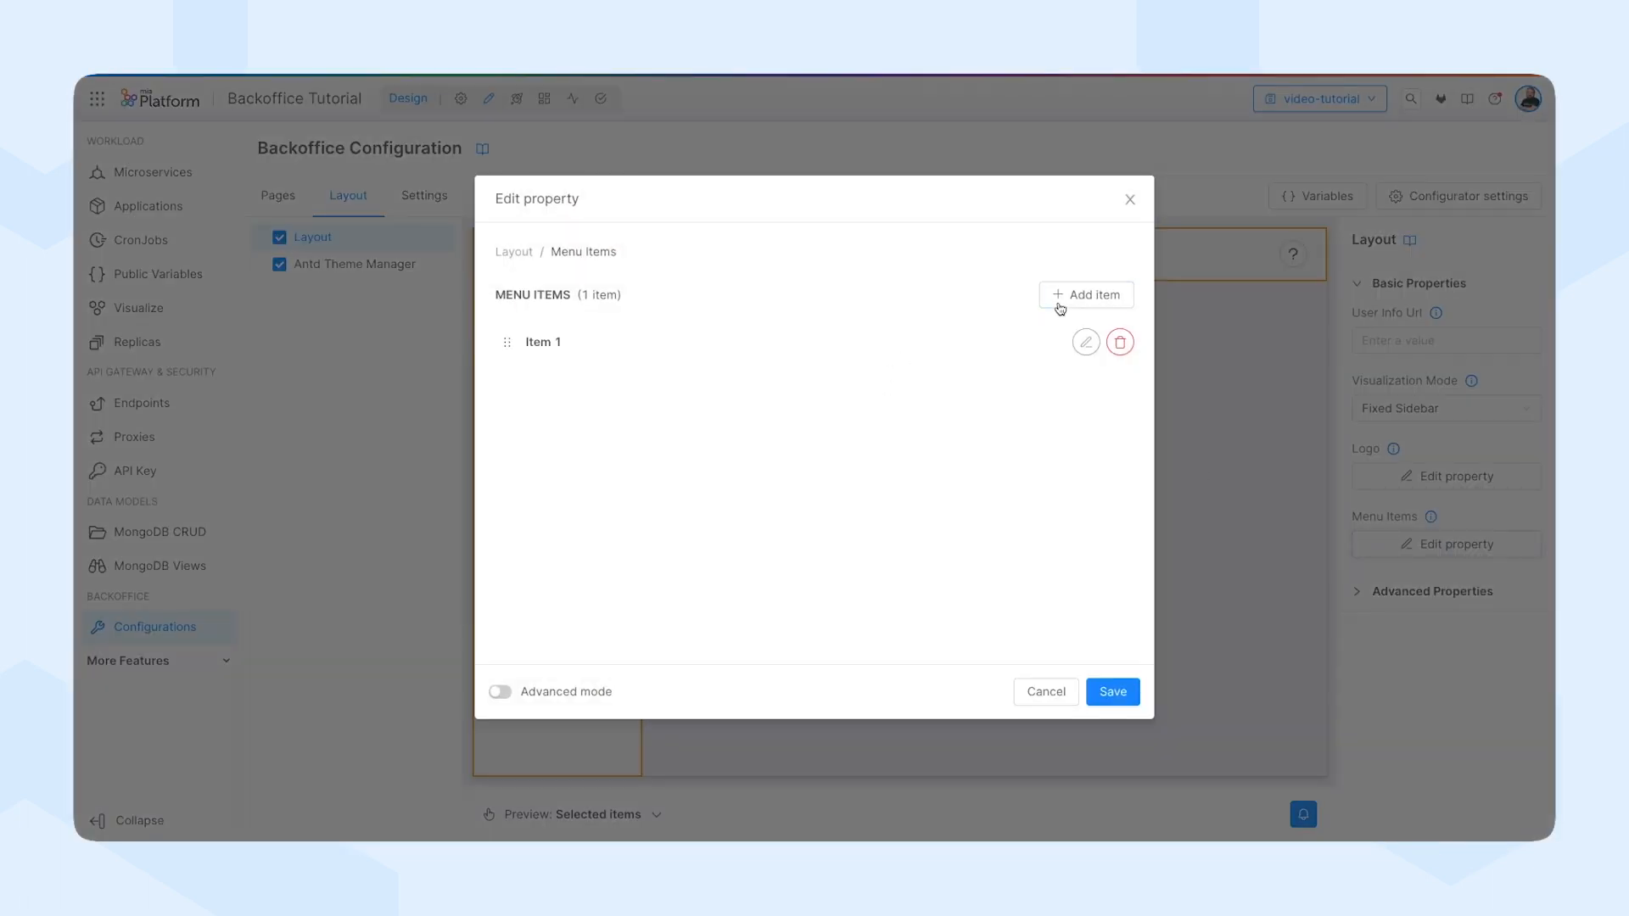
pyautogui.click(1095, 295)
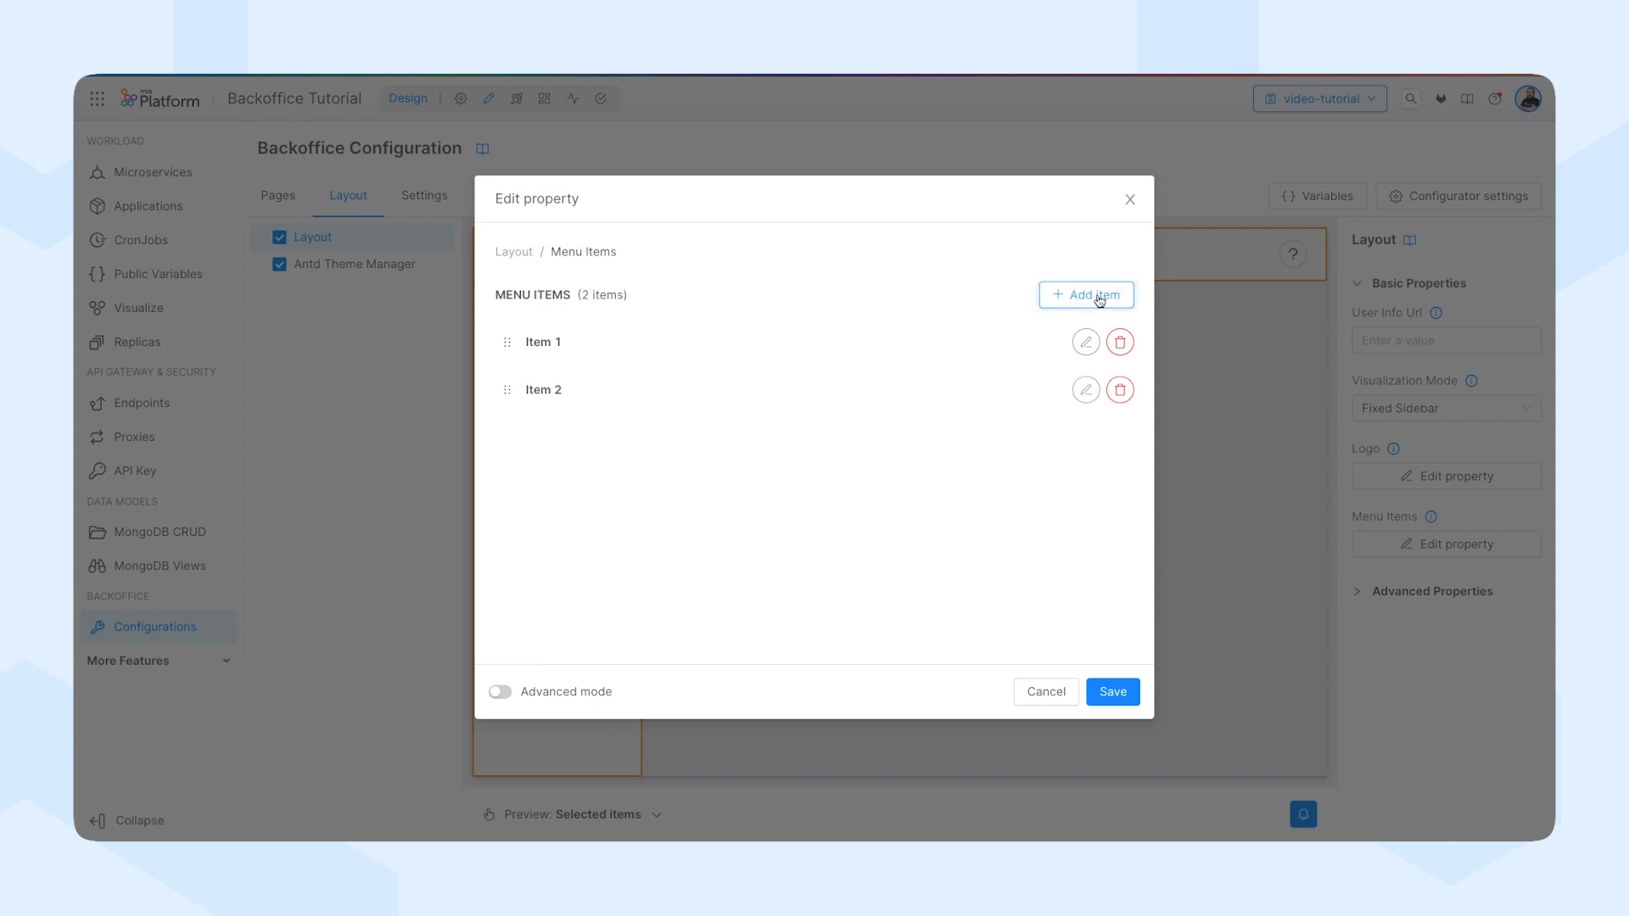
pyautogui.click(1085, 390)
pyautogui.click(612, 317)
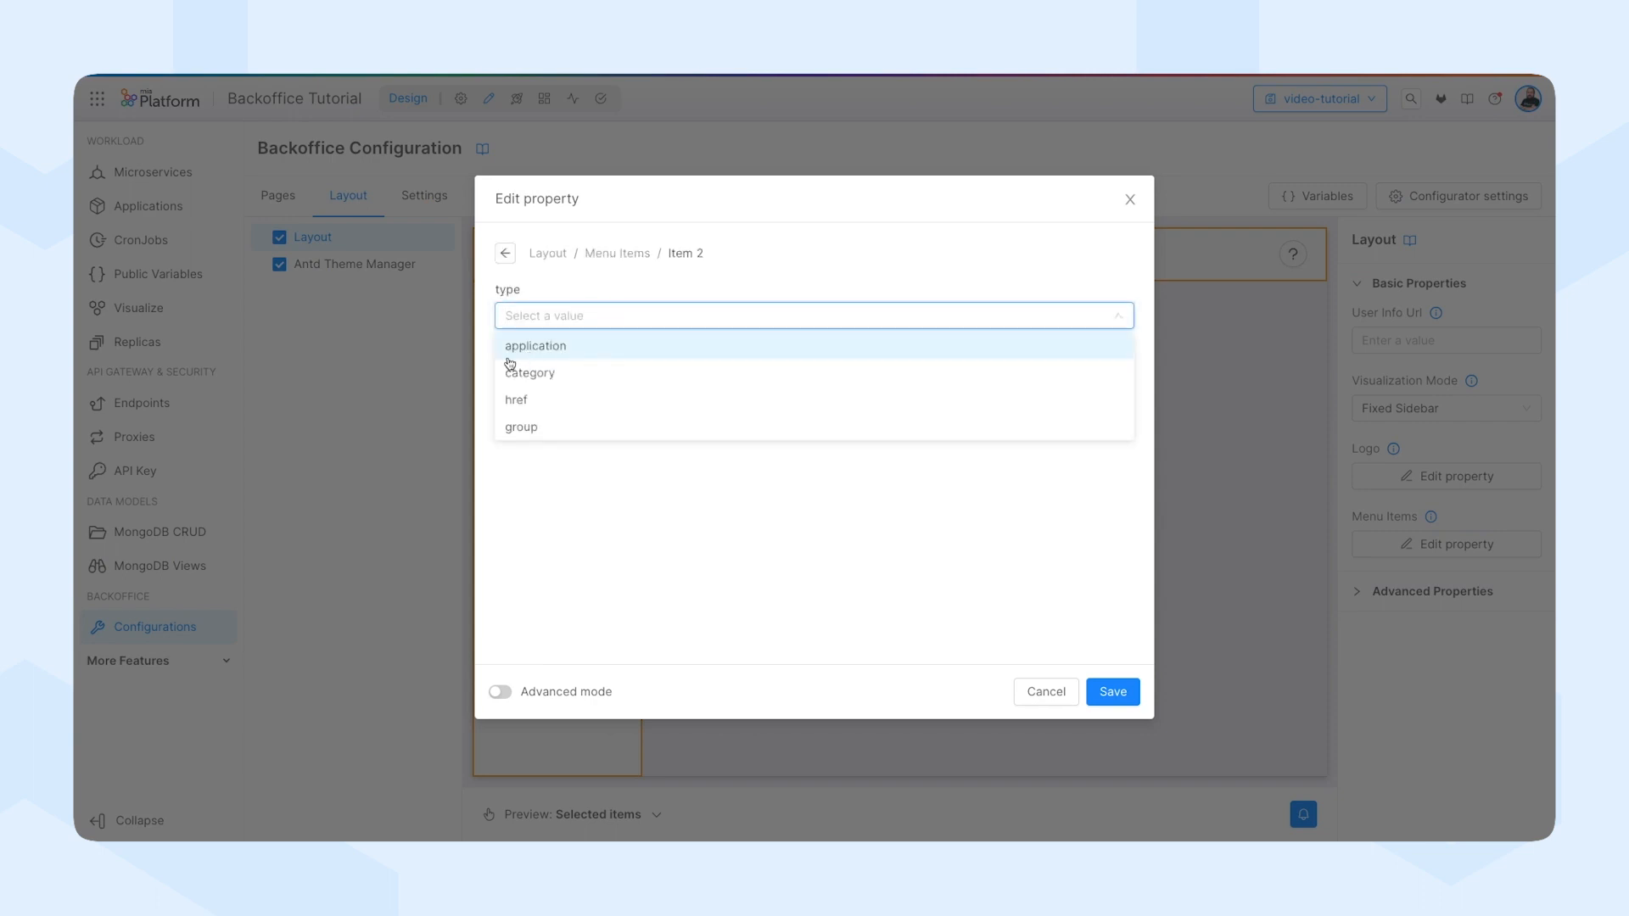
pyautogui.click(610, 348)
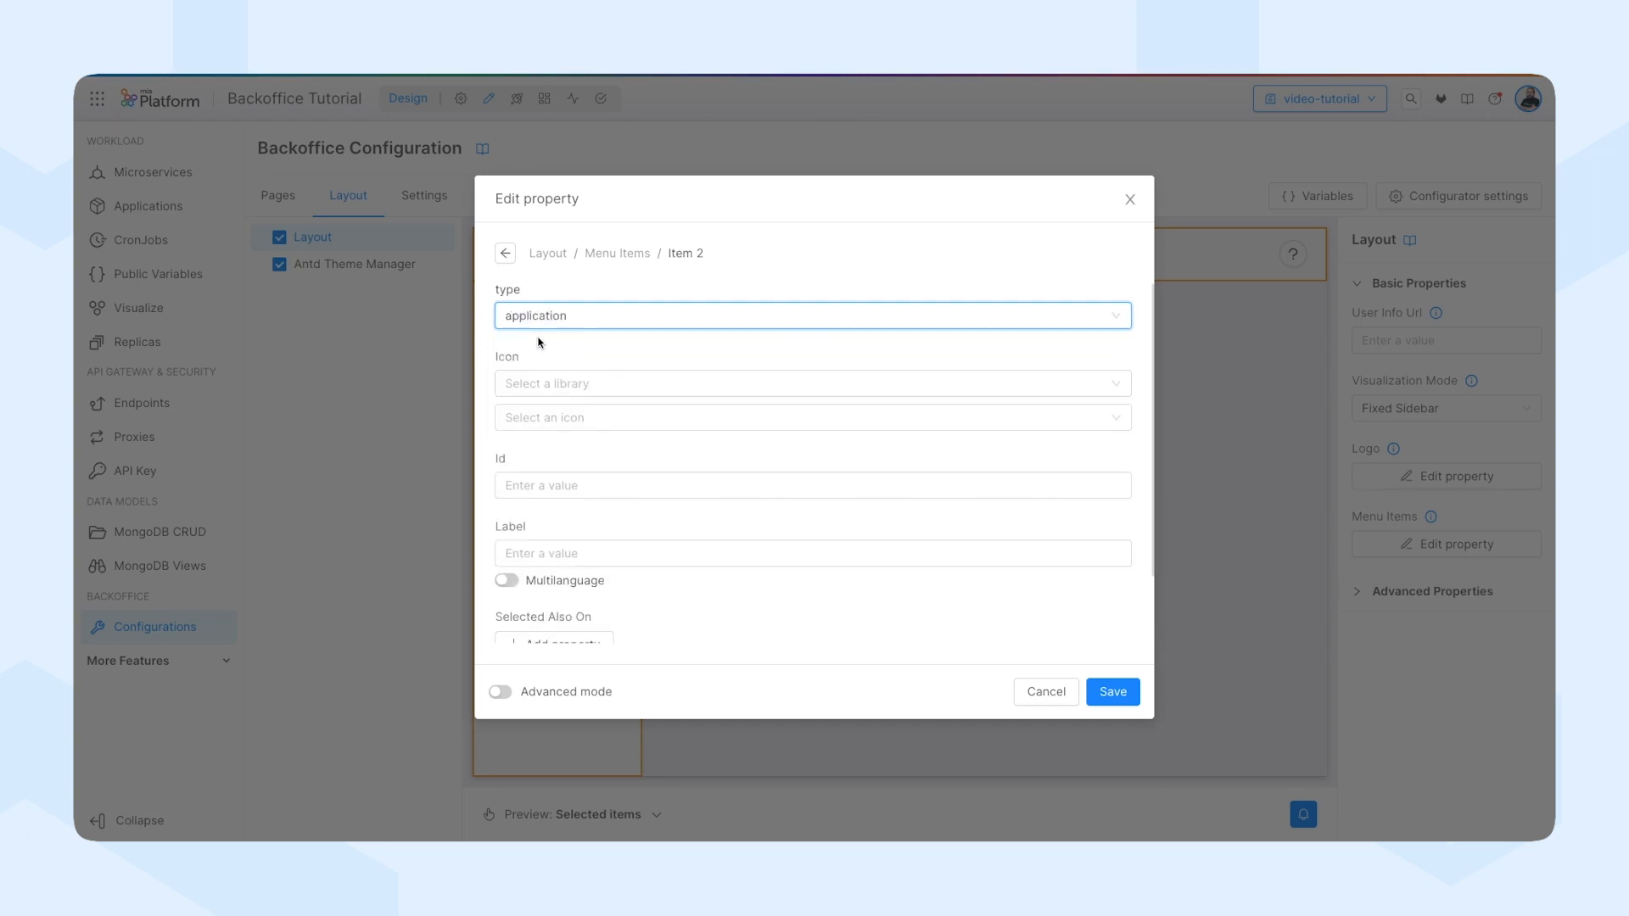
# Give the new menu item the BarcodeOutlined icon from the Ant Design library.
pyautogui.click(554, 391)
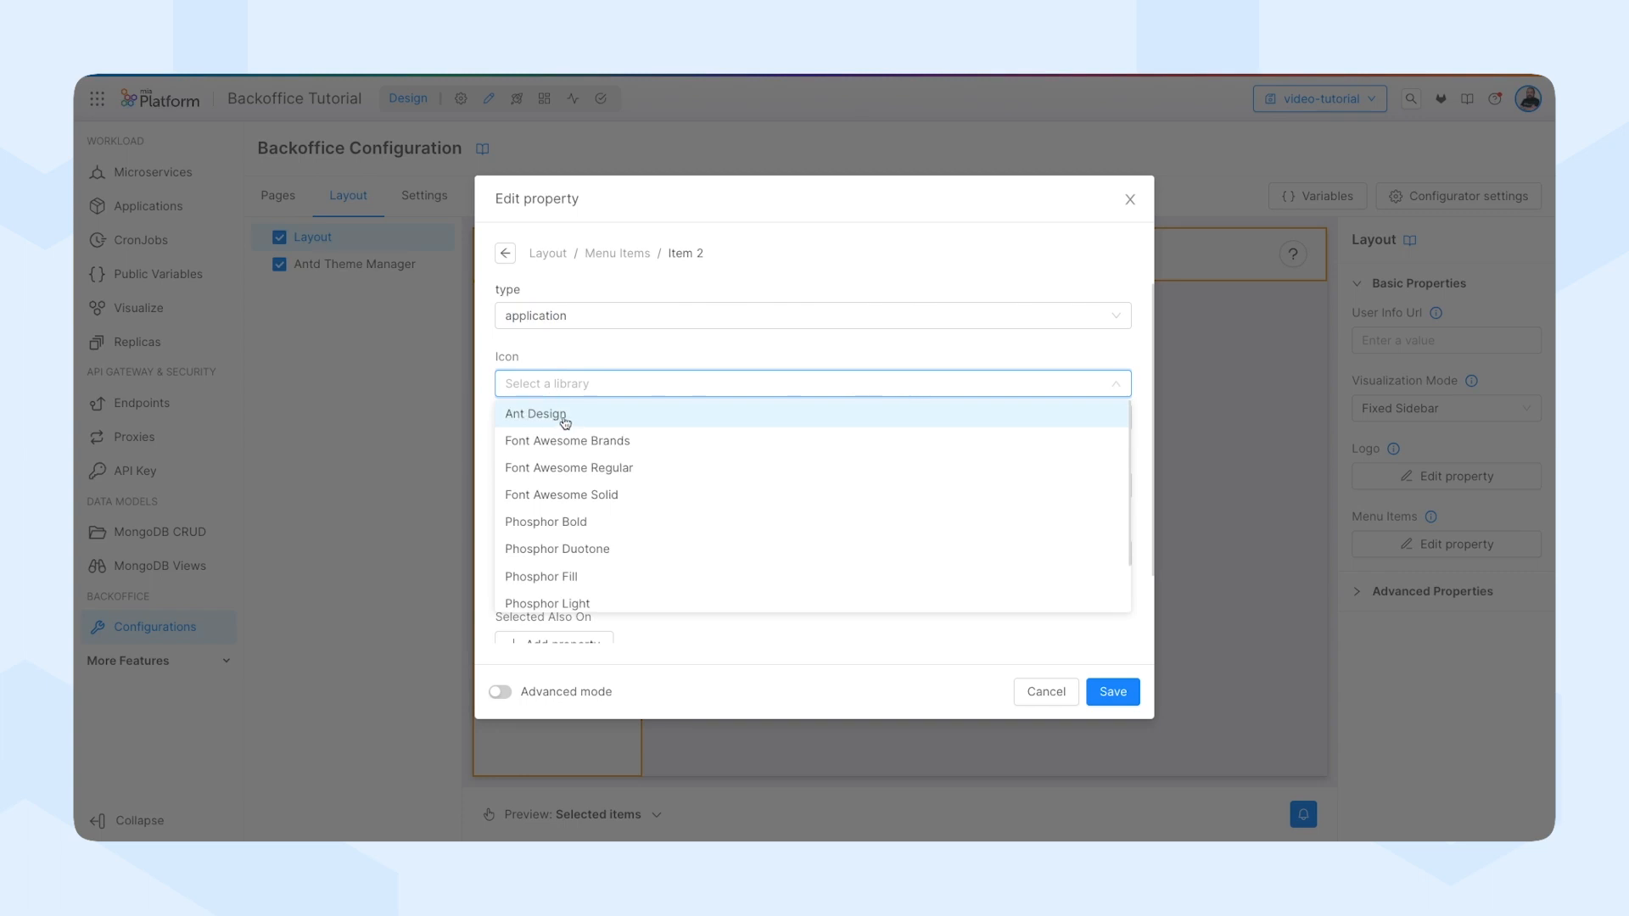
pyautogui.click(565, 415)
pyautogui.click(565, 422)
pyautogui.scroll(-5, 628, 504)
pyautogui.scroll(-5, 642, 510)
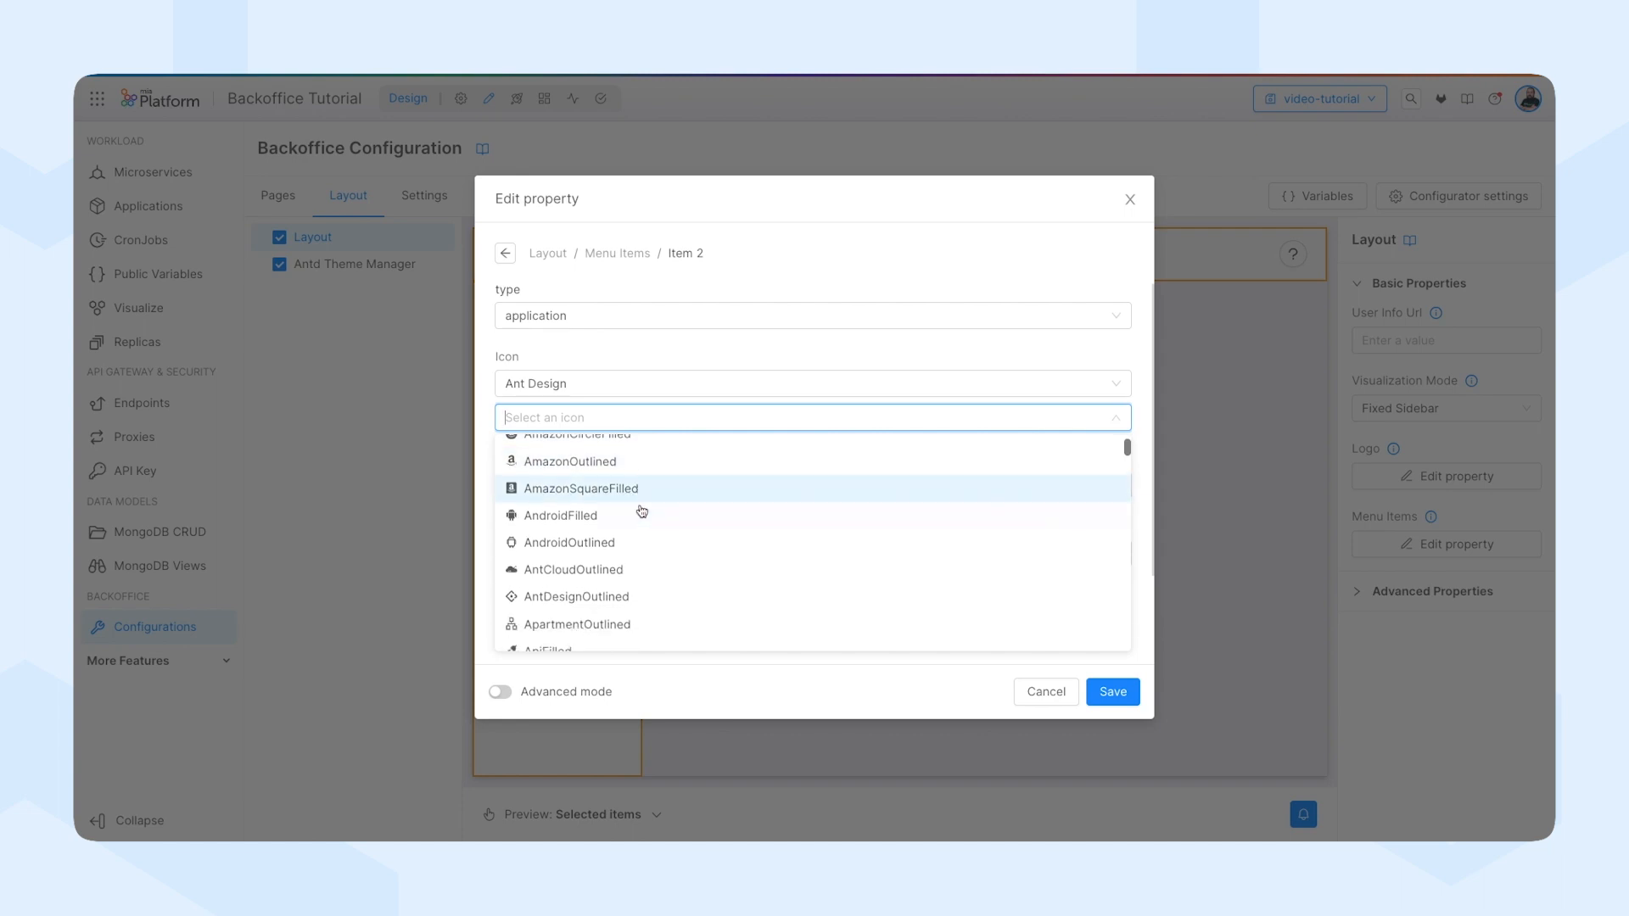
pyautogui.scroll(-5, 645, 514)
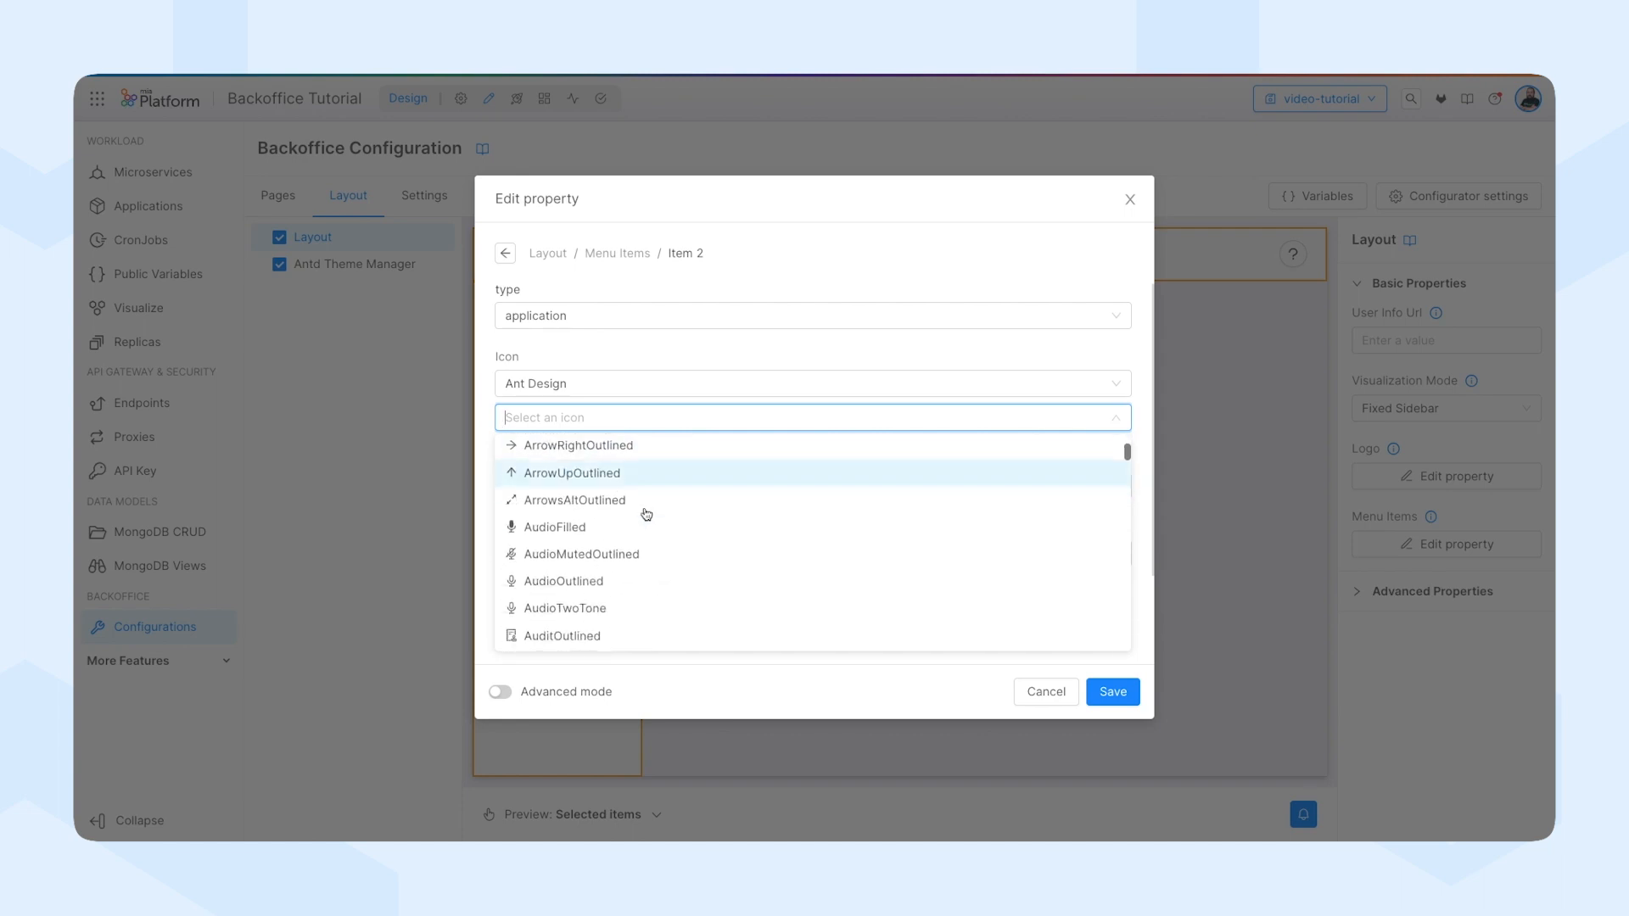
pyautogui.click(581, 536)
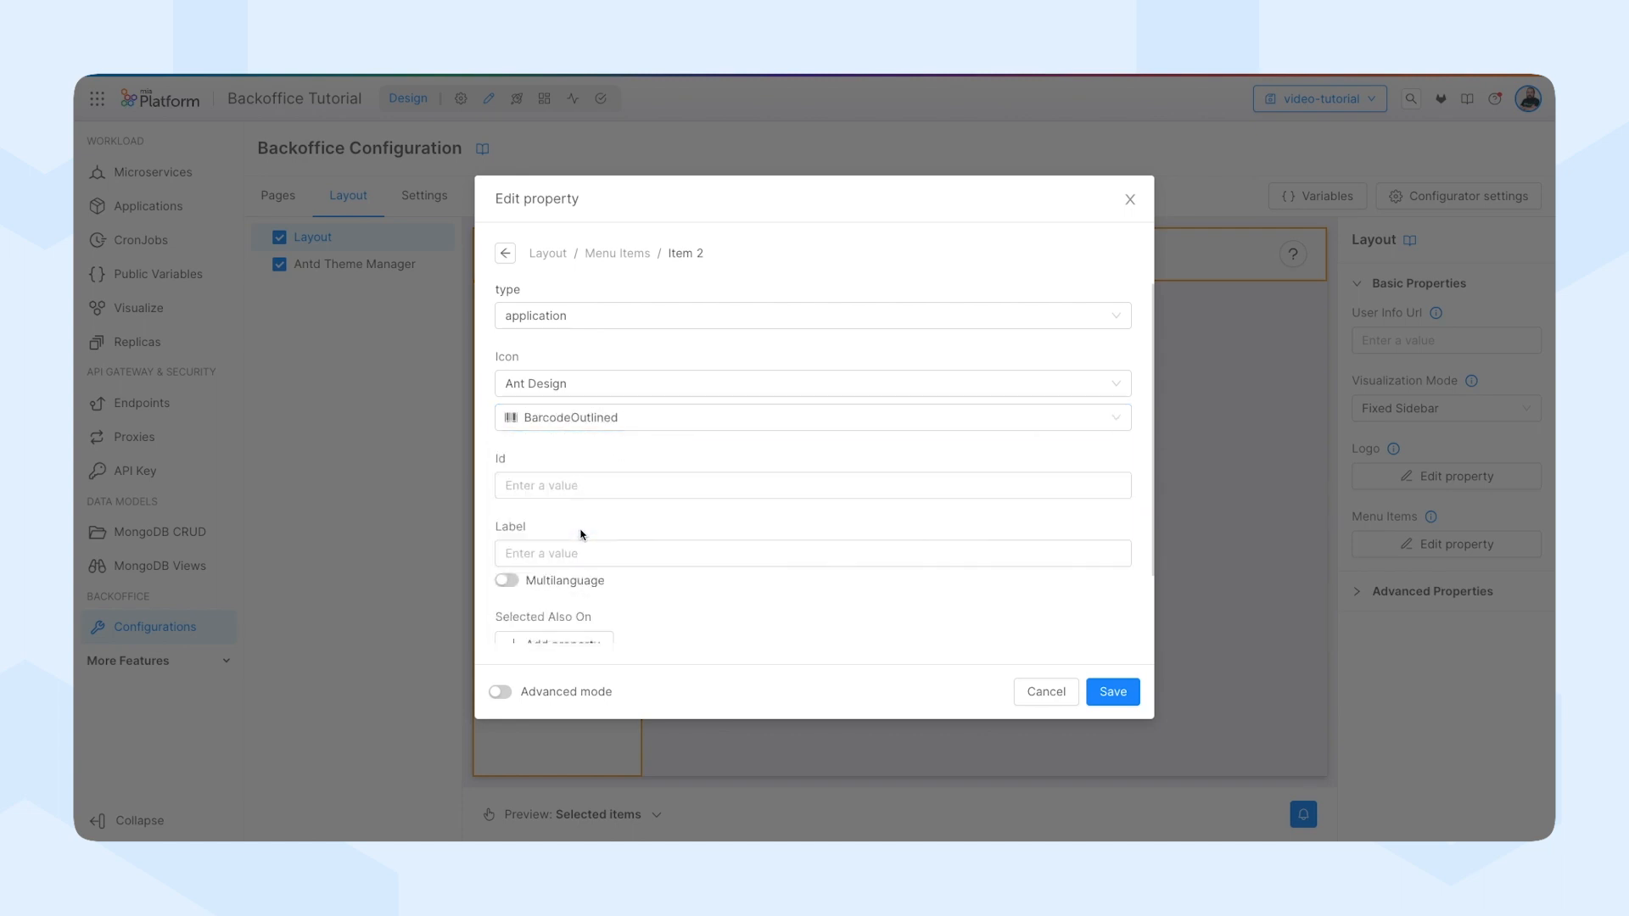
# Set the new menu item's id to products and its label to Products, and save the menu items.
pyautogui.click(581, 487)
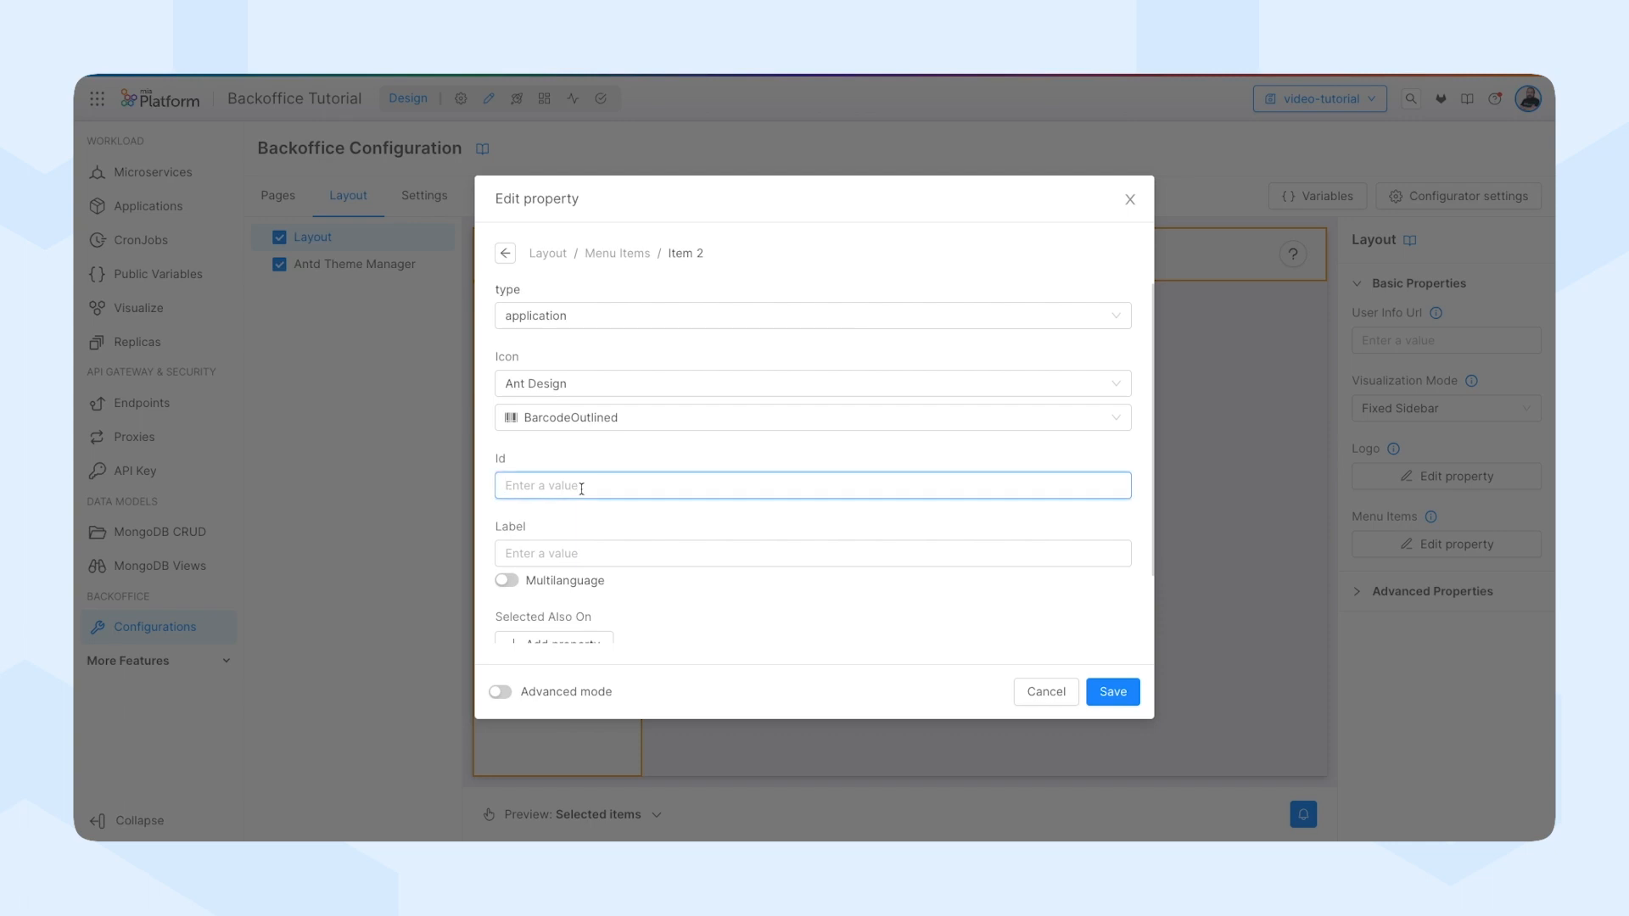
pyautogui.write('products')
pyautogui.click(569, 547)
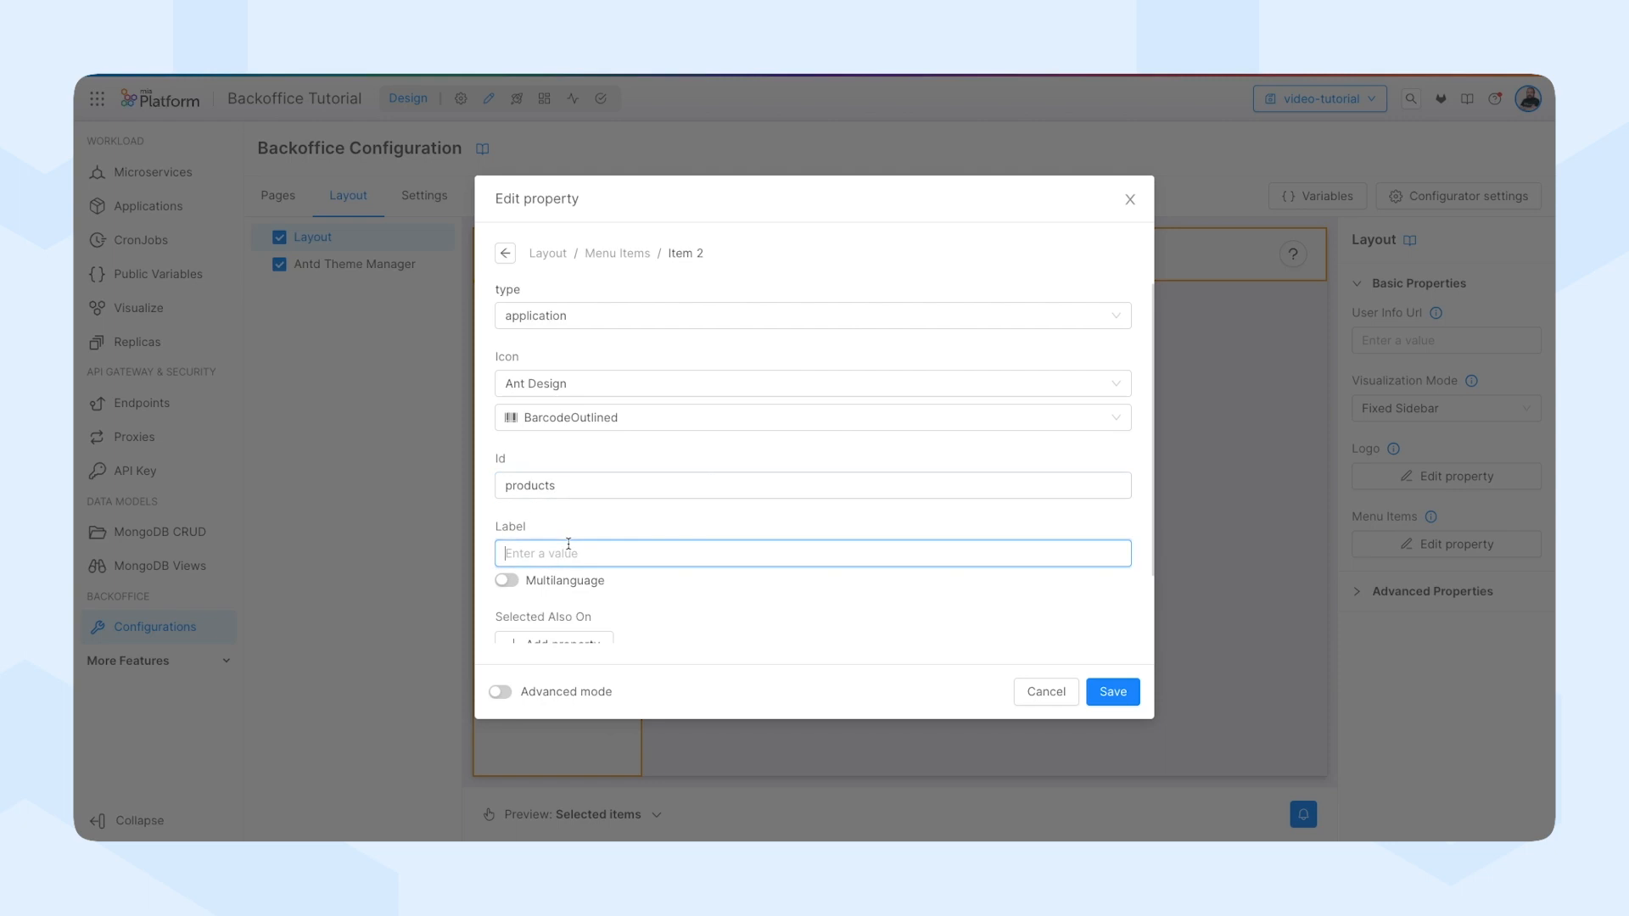
pyautogui.write('Pro')
pyautogui.scroll(-1, 718, 577)
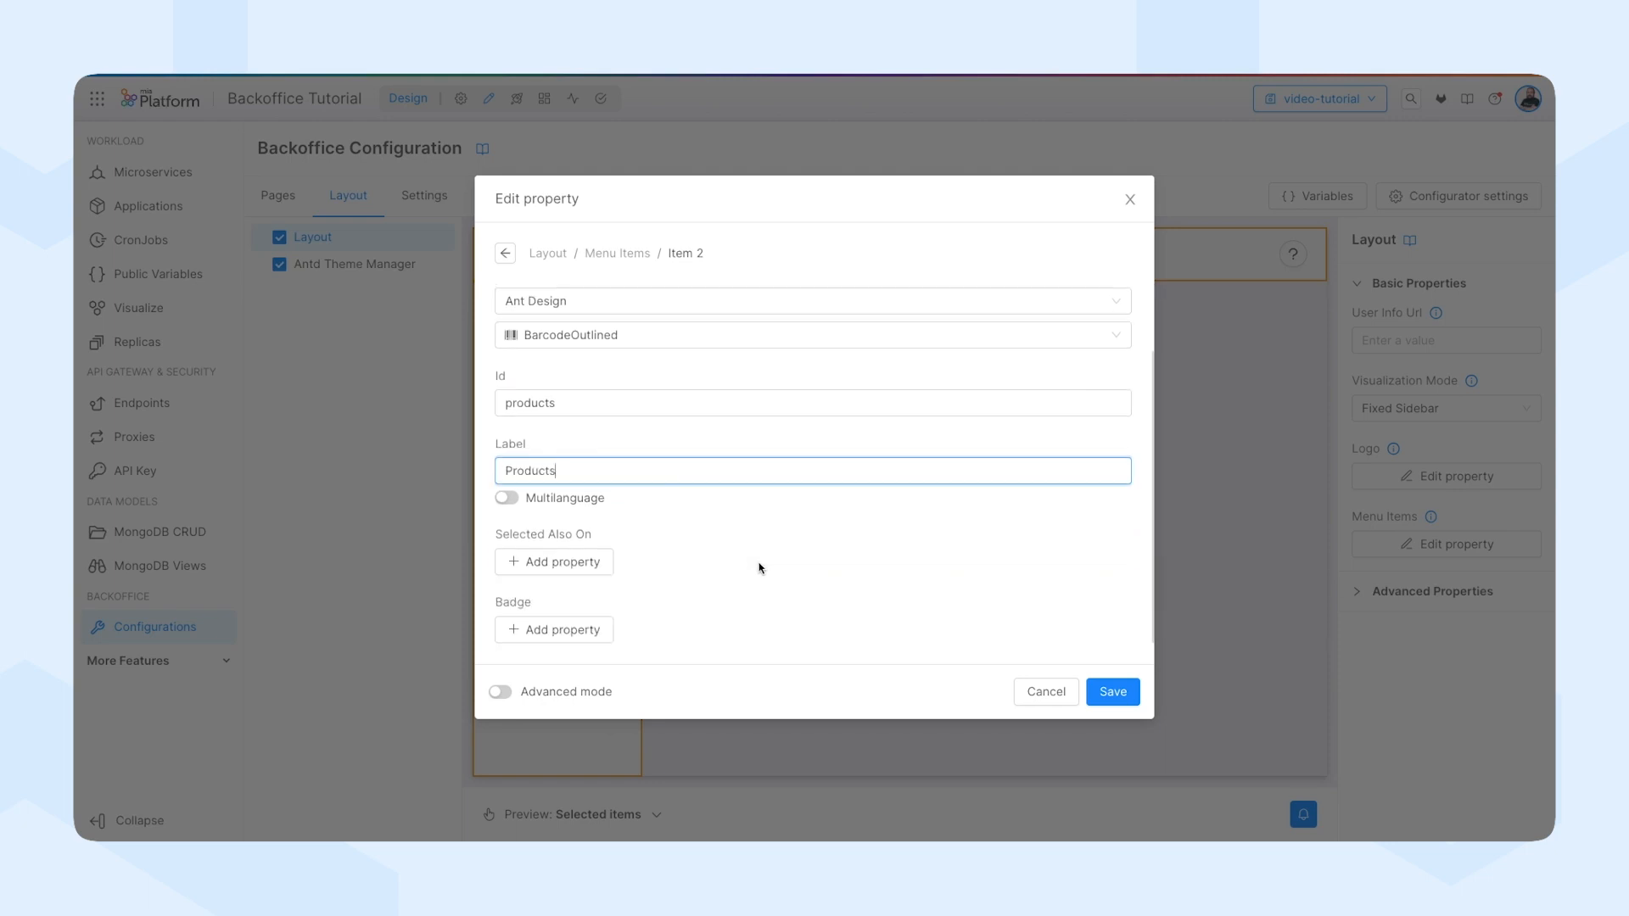
pyautogui.click(1112, 692)
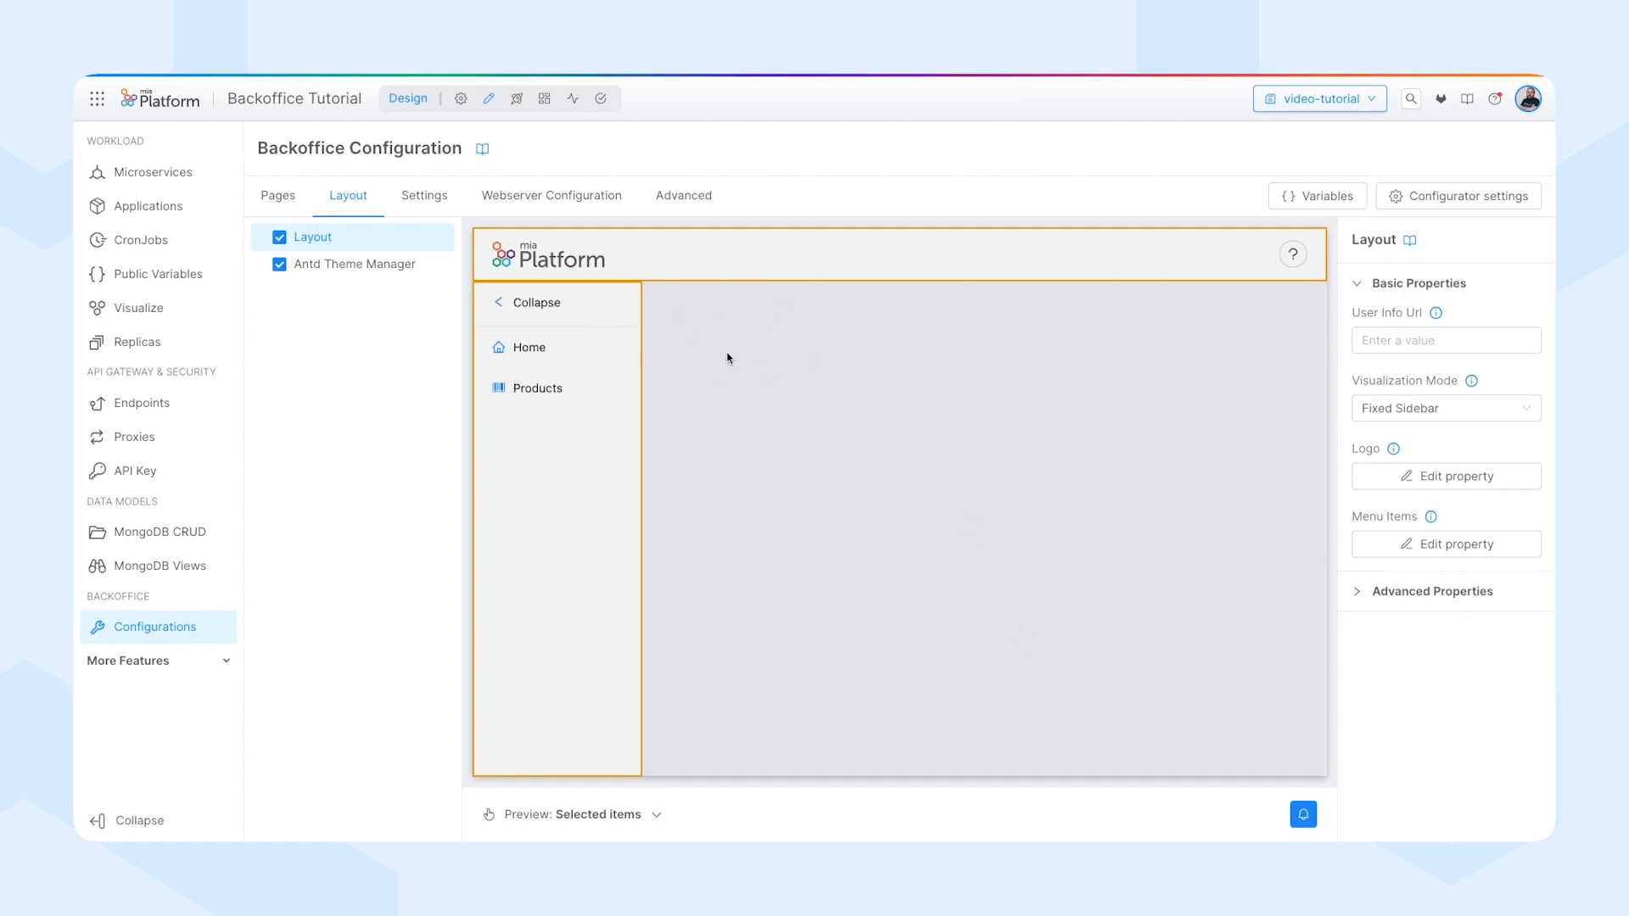
# Save the configuration on the video-tutorial branch with the commit title "add backoffice and product table".
pyautogui.click(1352, 101)
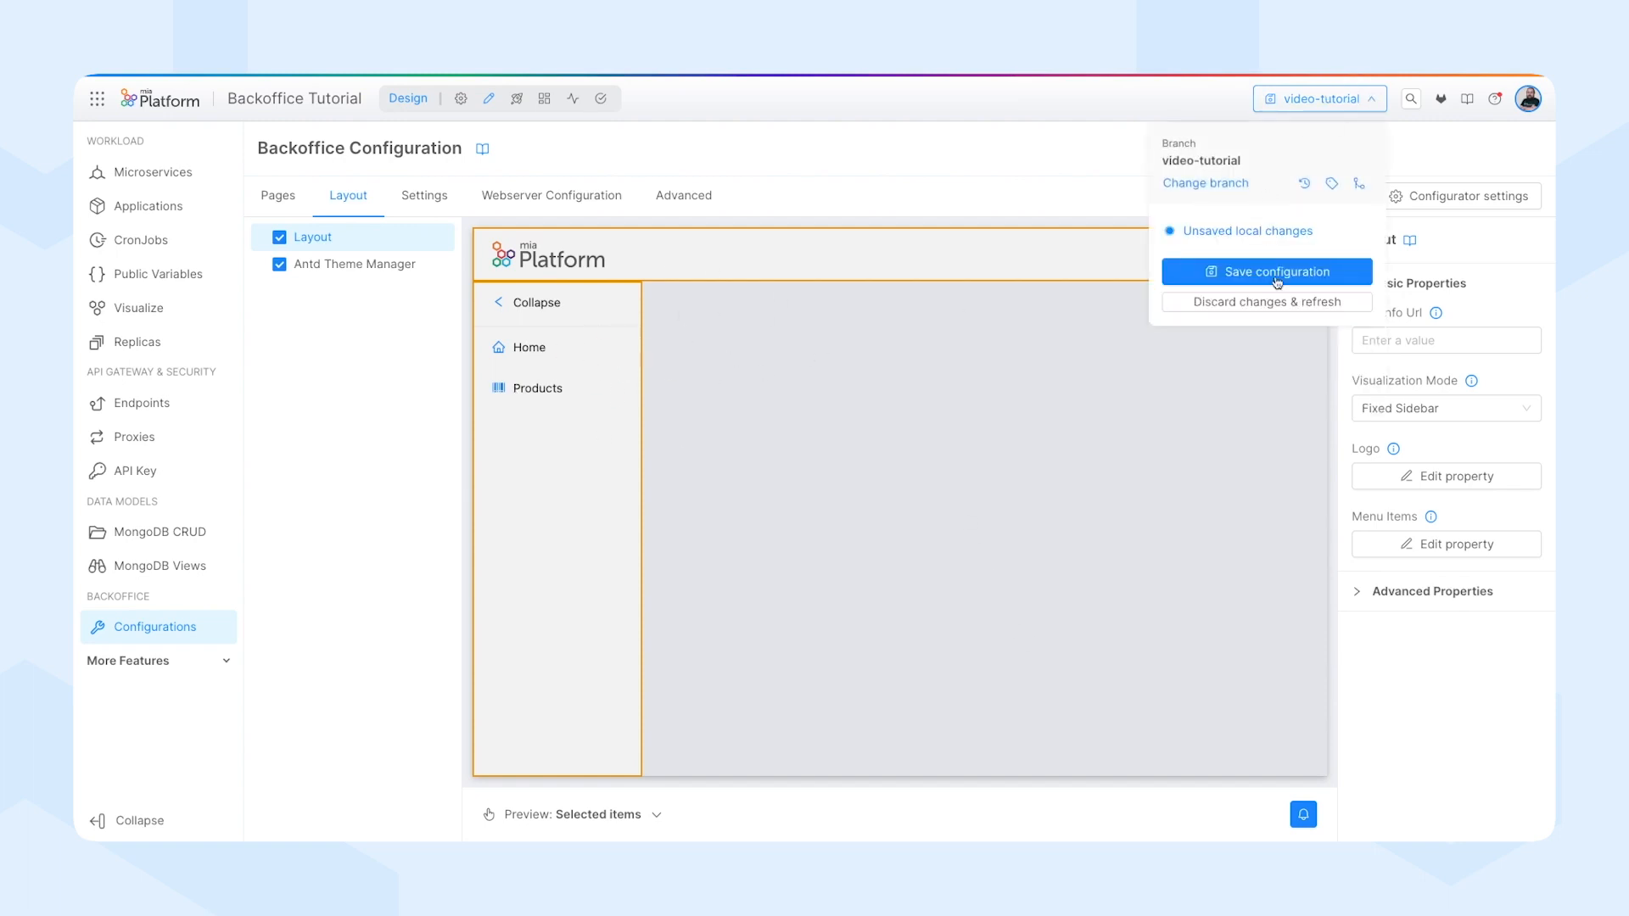
pyautogui.click(1273, 273)
pyautogui.write('a')
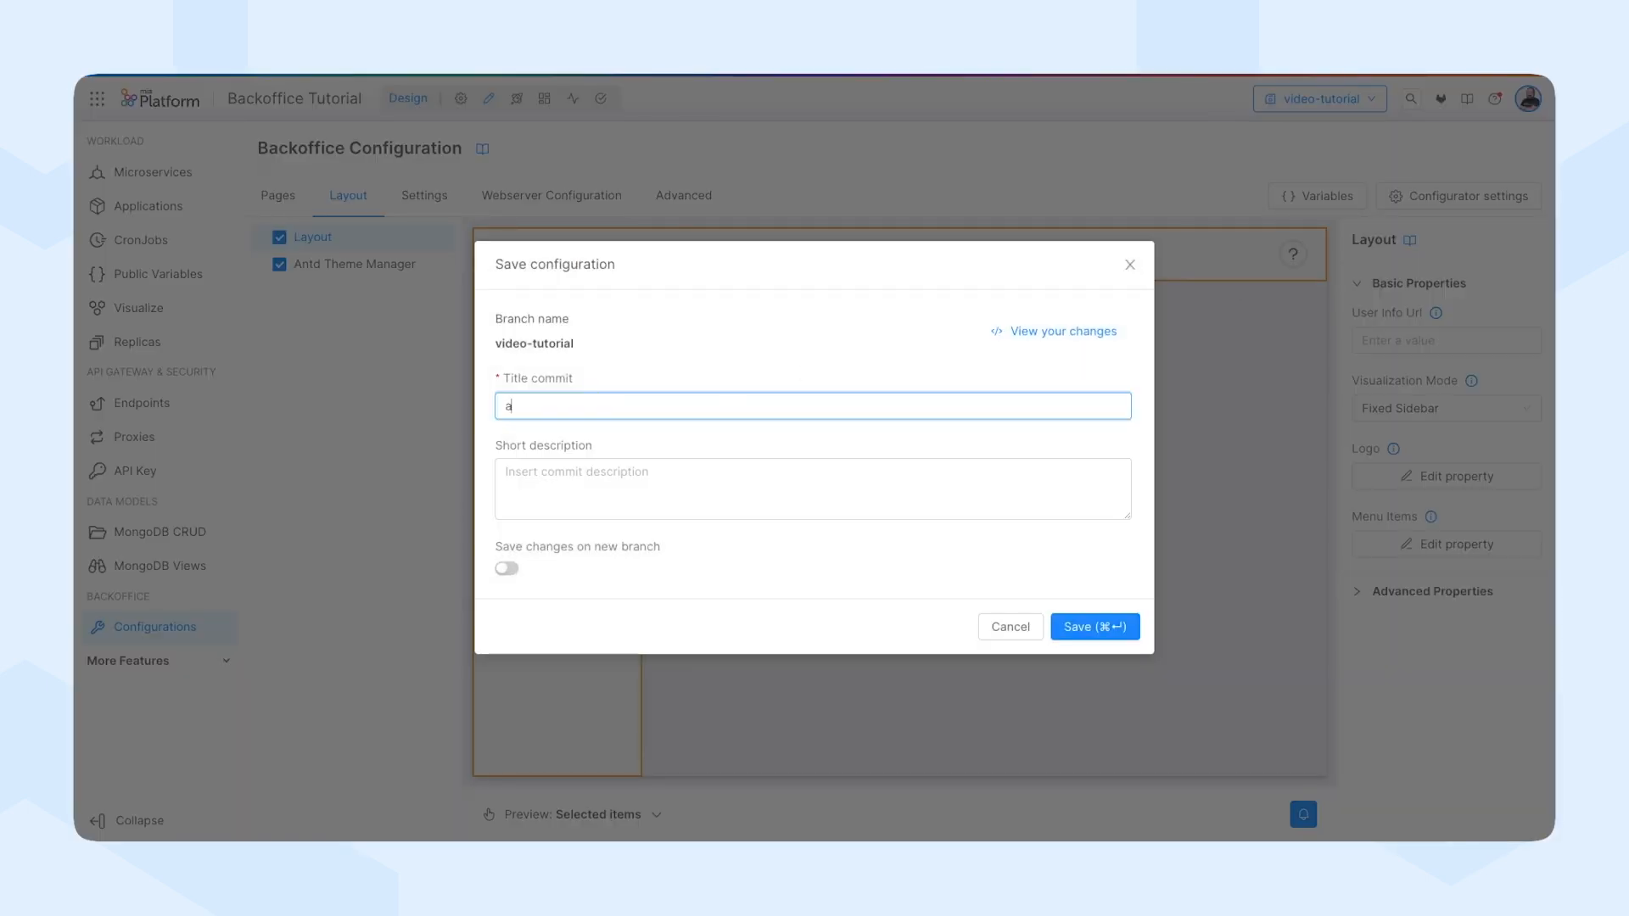
pyautogui.write('dd backoffice and product ta')
pyautogui.press('BackSpace')
pyautogui.press('BackSpace')
pyautogui.write('product table')
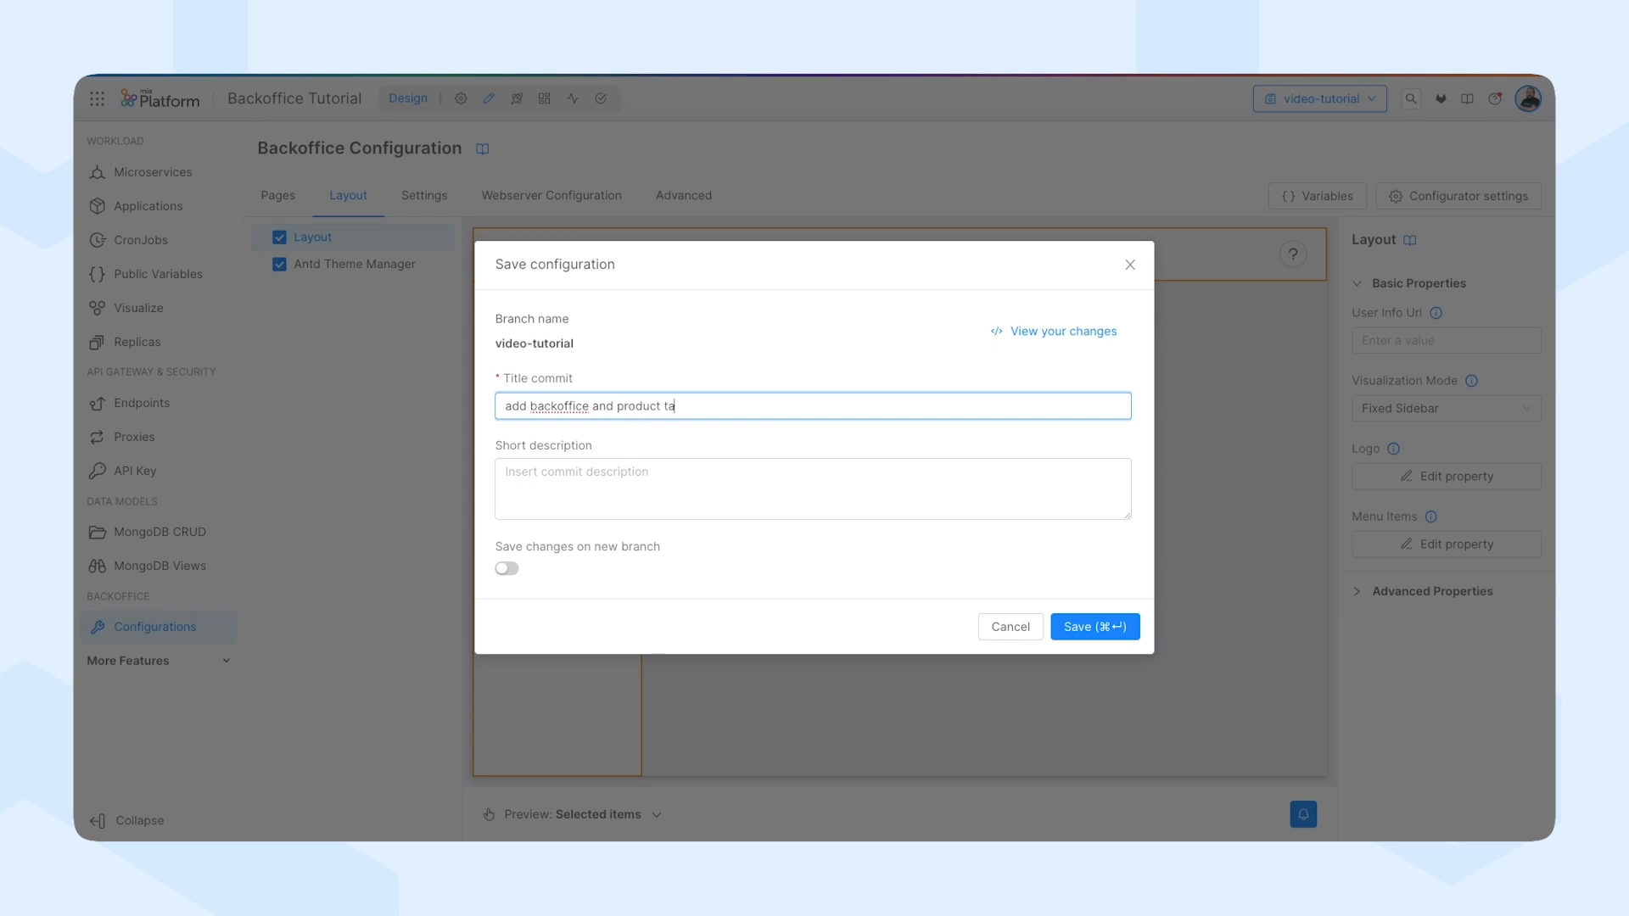
pyautogui.click(1073, 628)
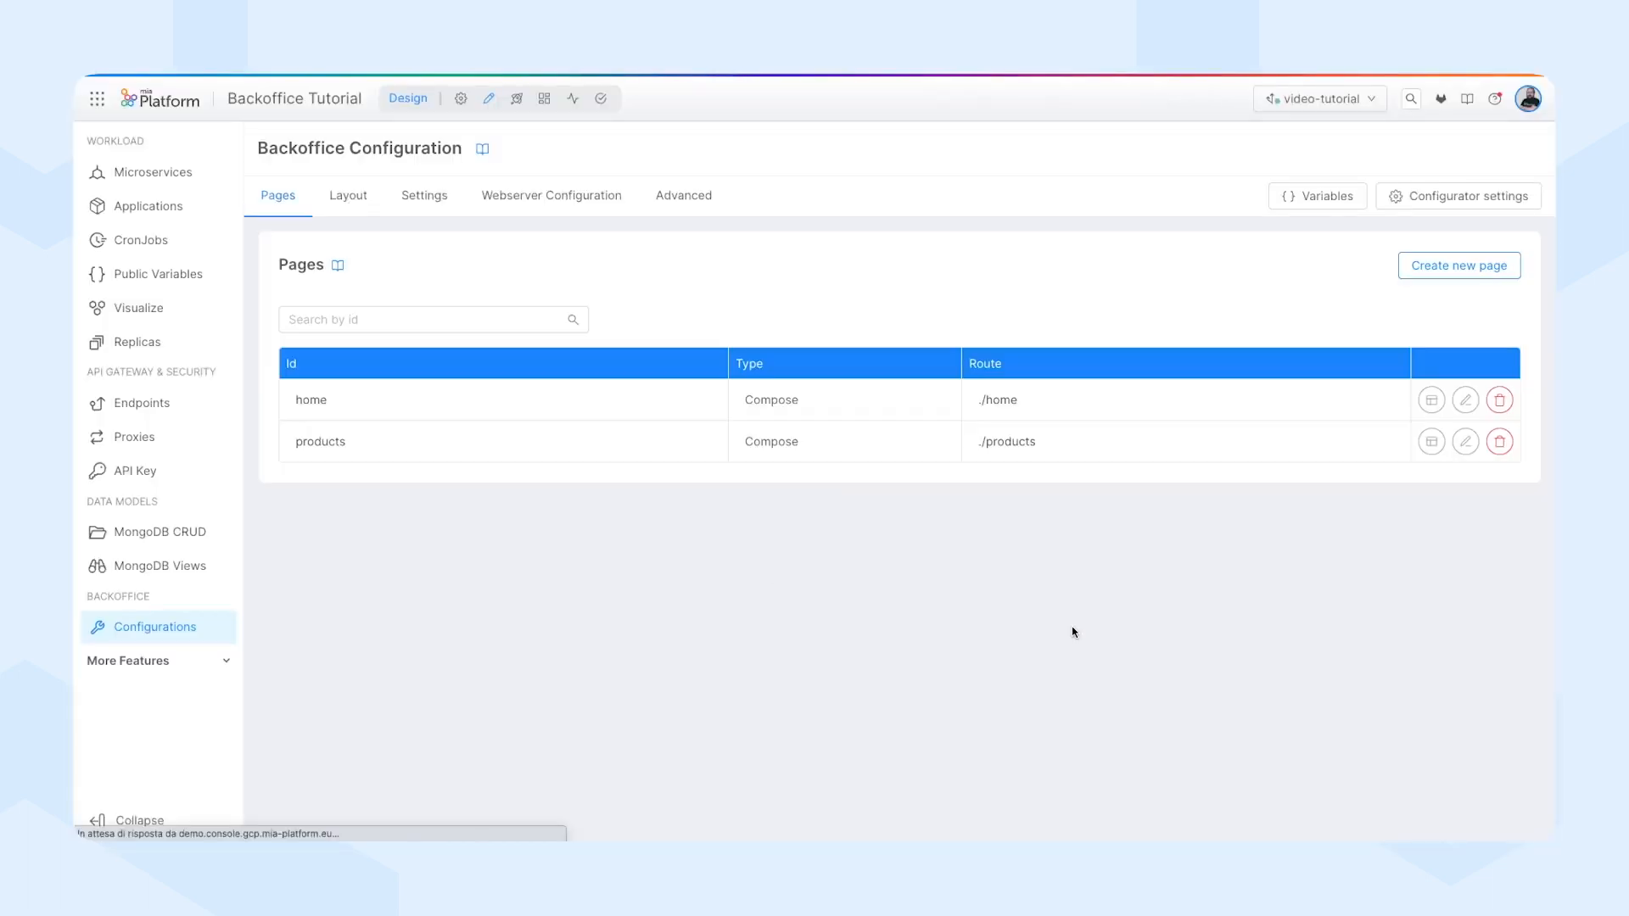
# Smart deploy the video-tutorial branch to the Development environment and proceed to monitoring its runtime status.
pyautogui.click(516, 98)
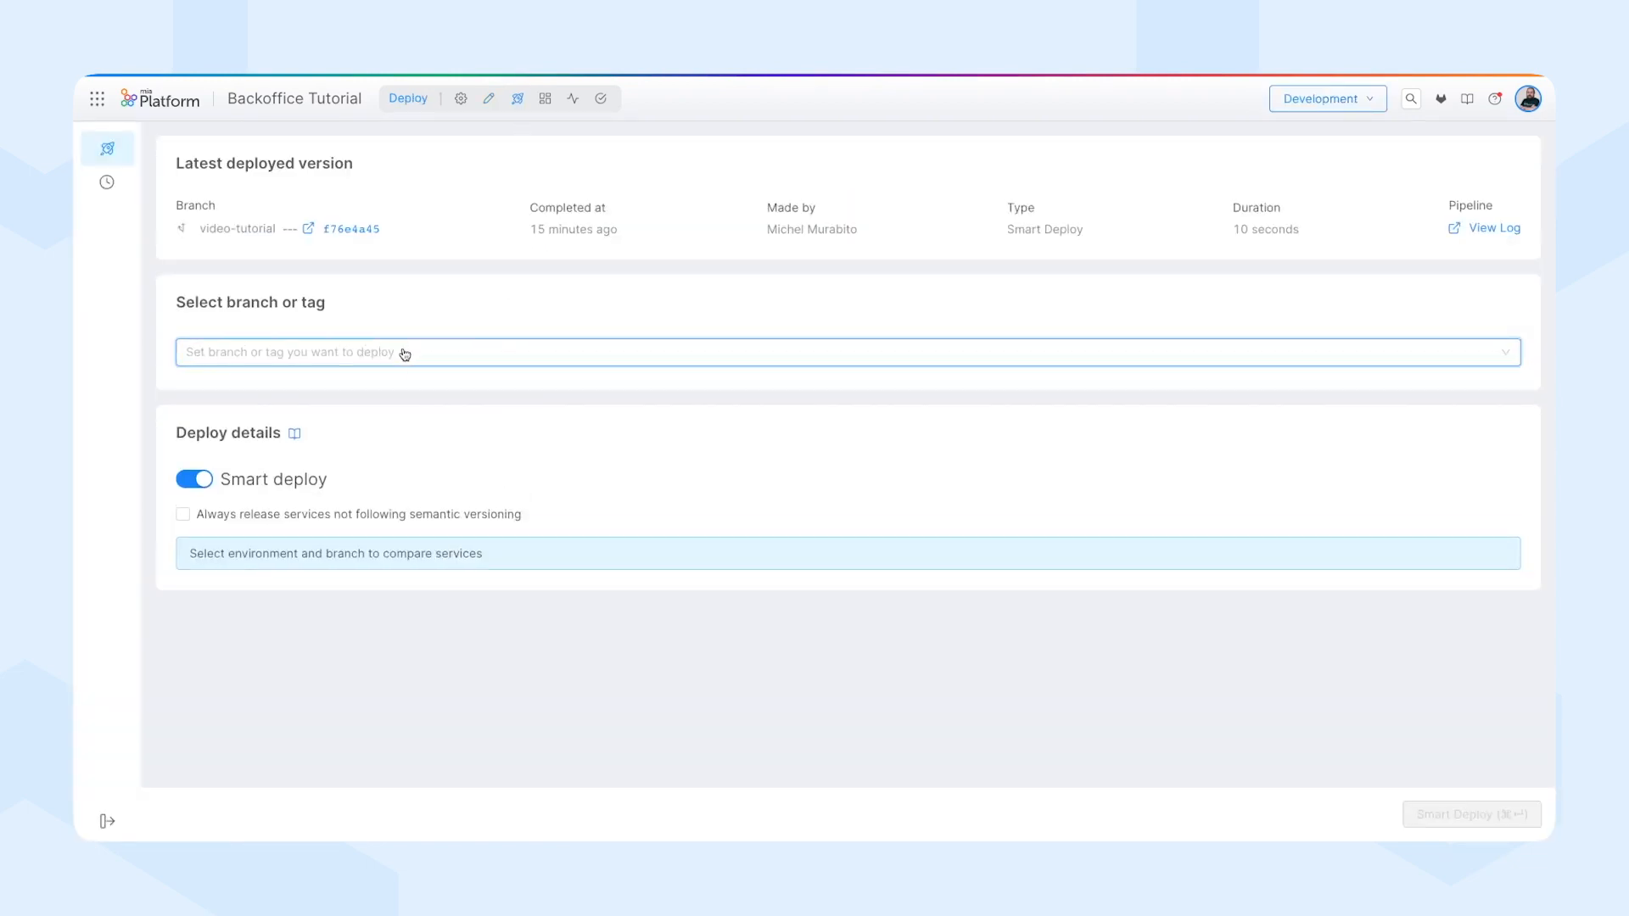
pyautogui.click(402, 352)
pyautogui.click(295, 520)
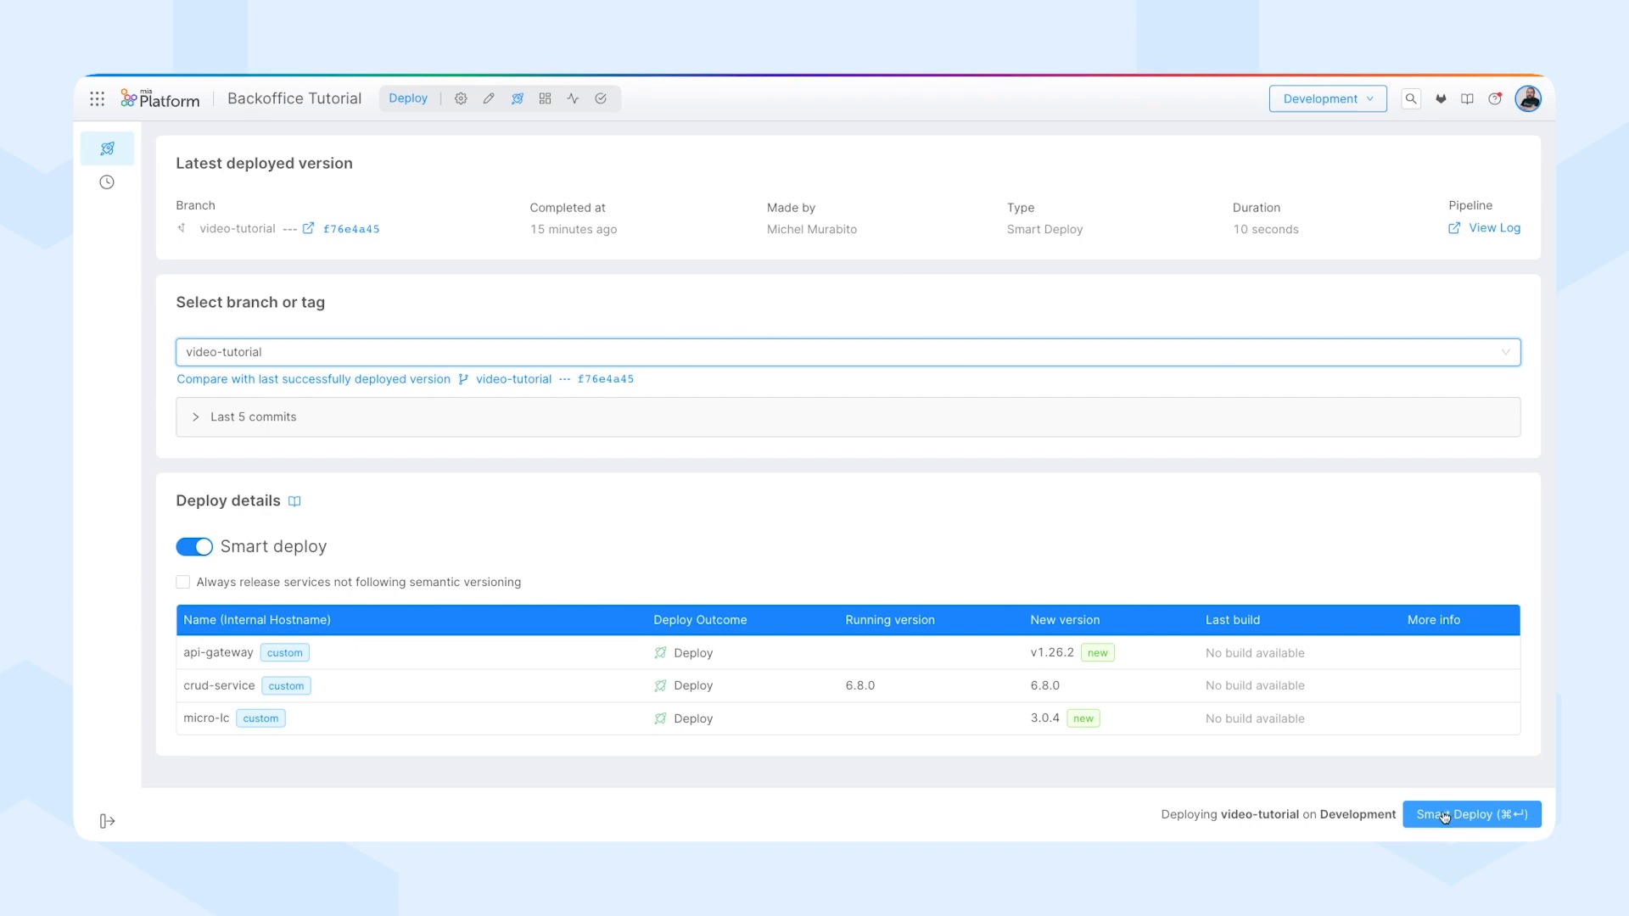
pyautogui.click(1444, 815)
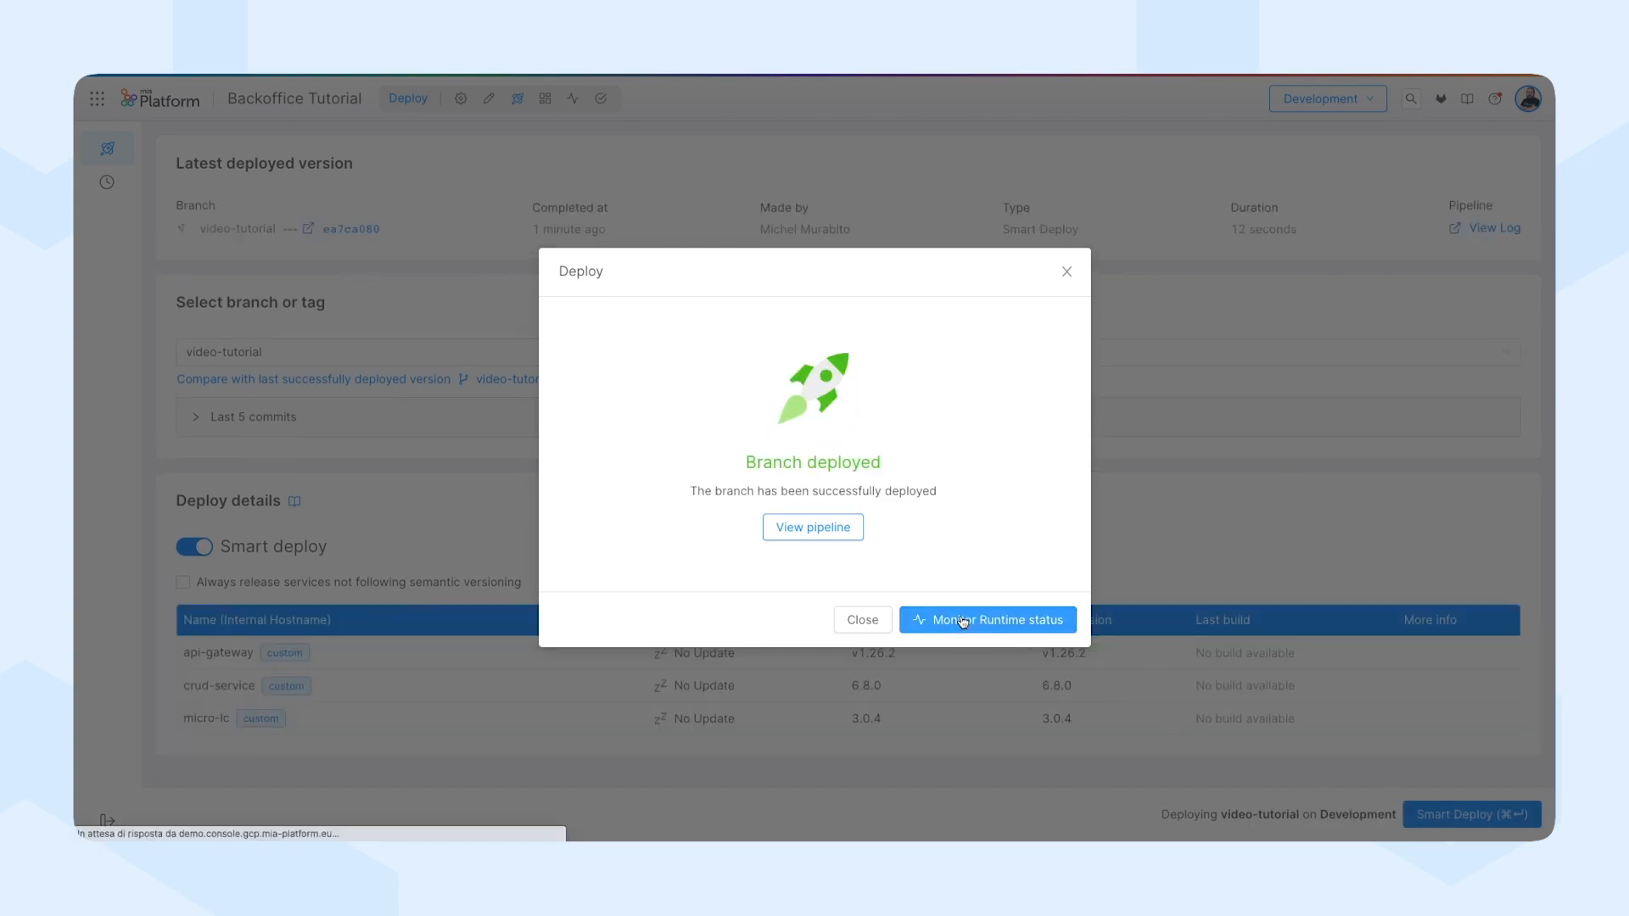
pyautogui.click(961, 620)
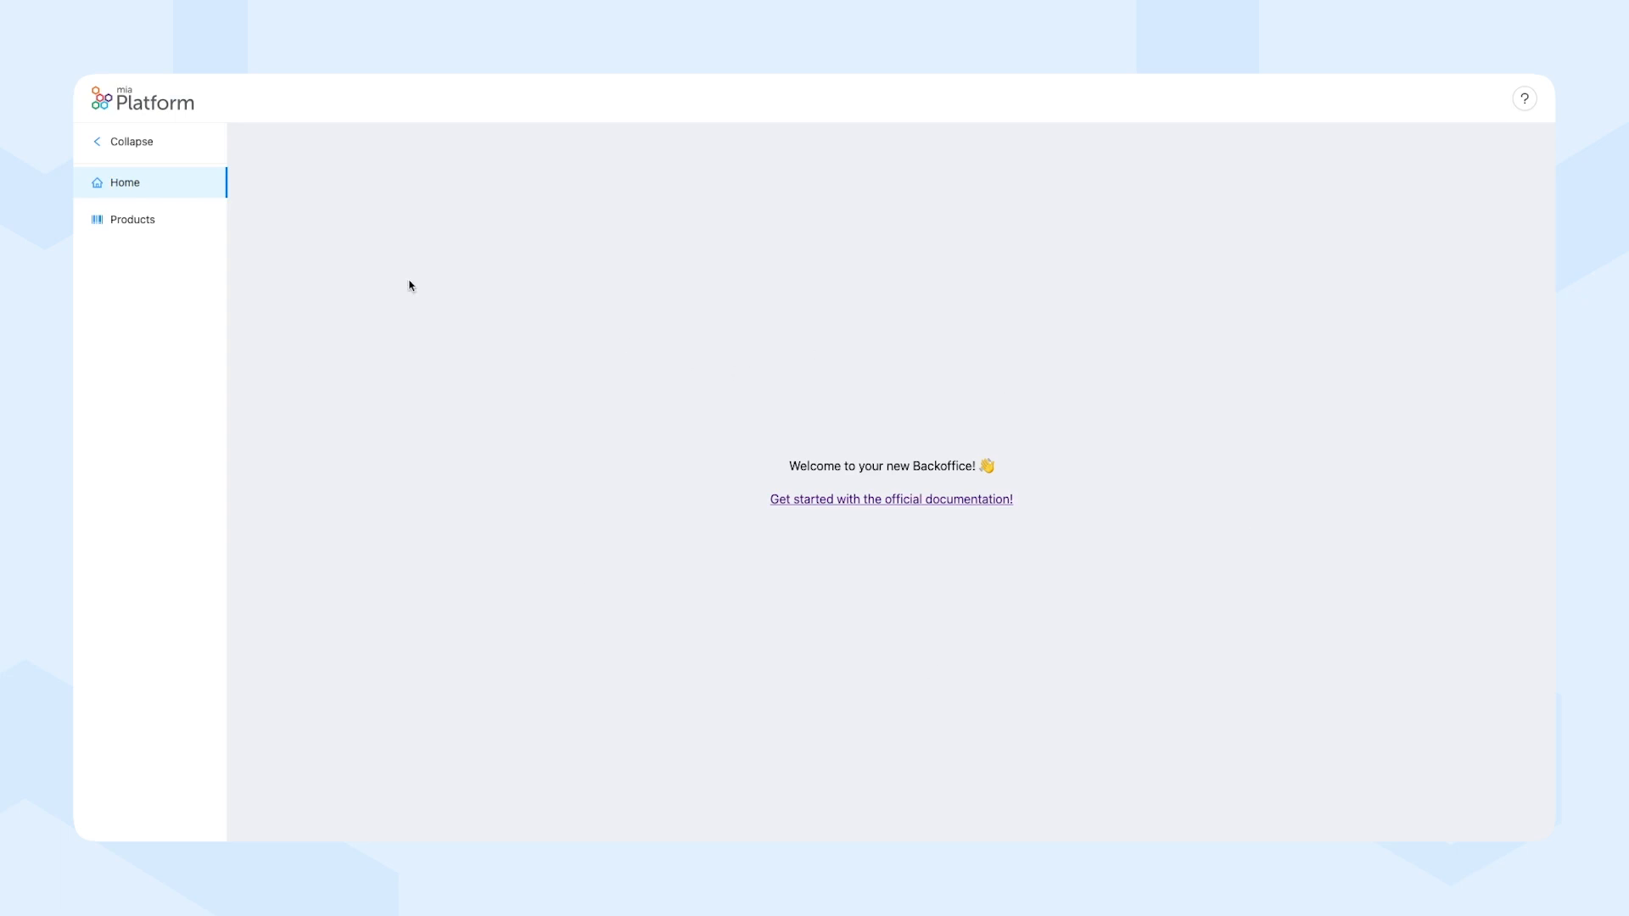
# On the deployed Backoffice's Products page, create a product named Red pen with description "A red pen" and price 1.
pyautogui.click(146, 232)
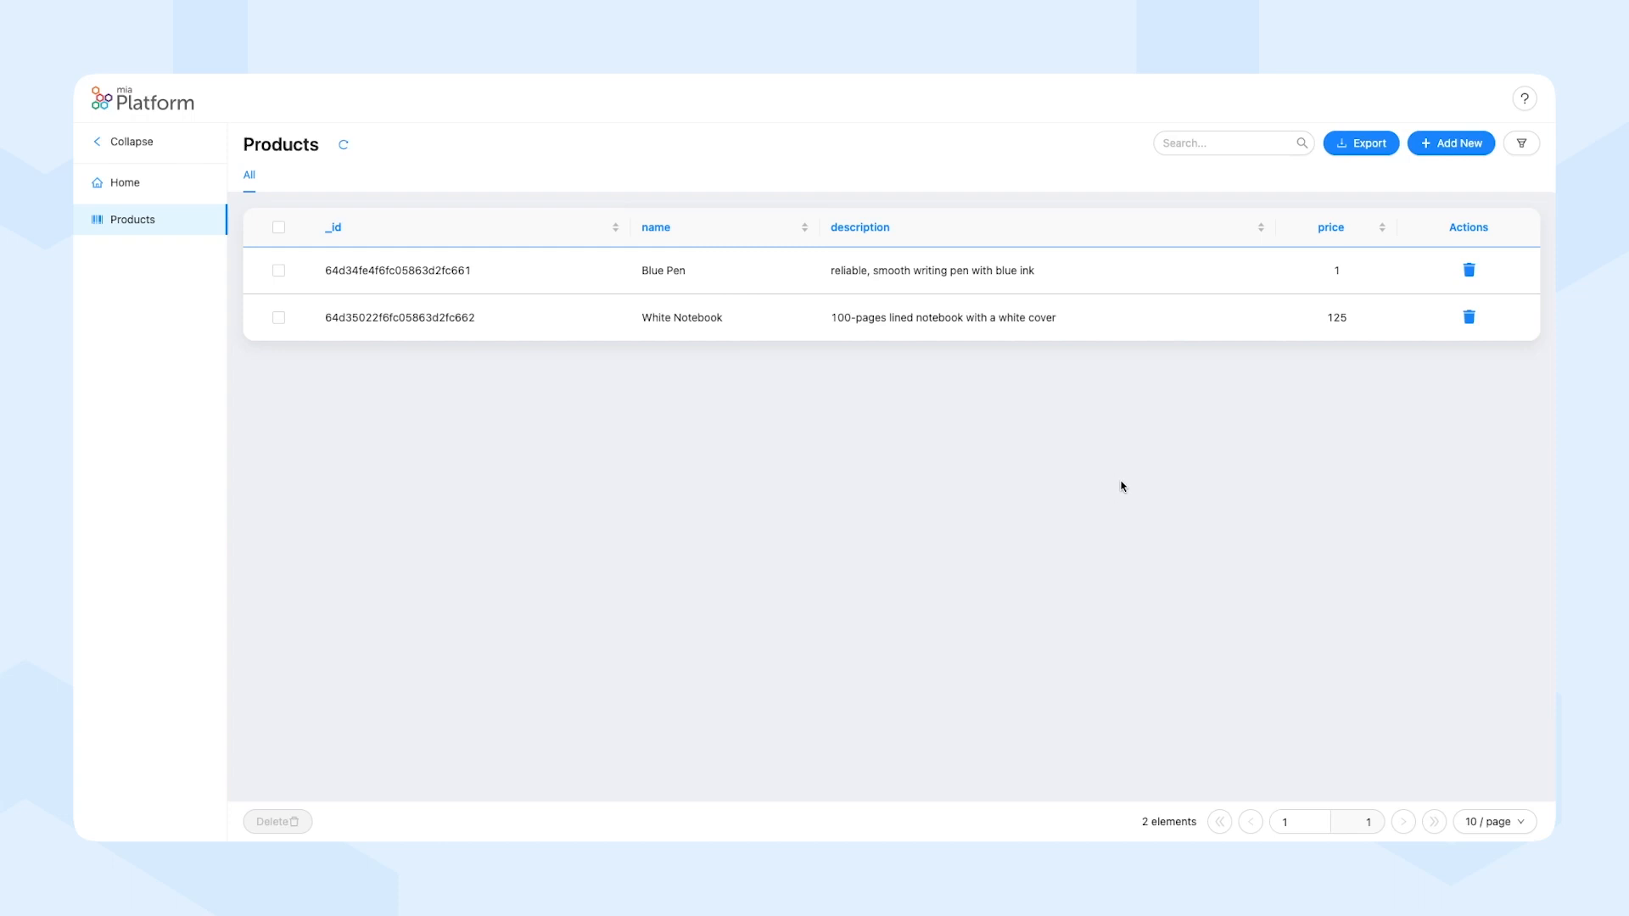
pyautogui.click(1446, 147)
pyautogui.click(546, 215)
pyautogui.write('Red pen')
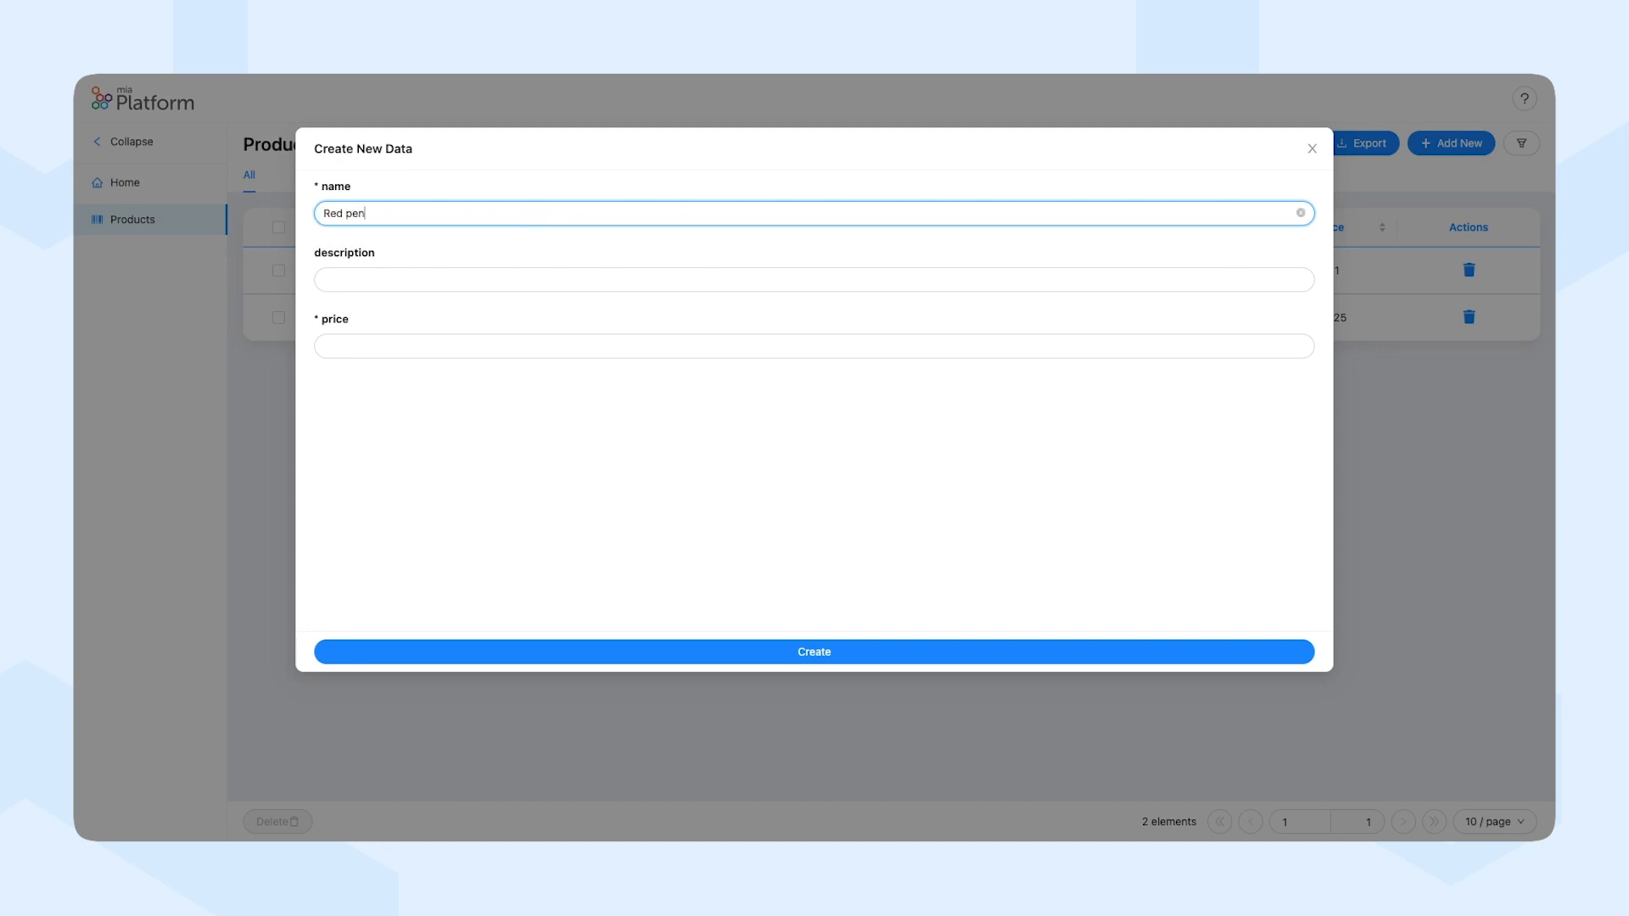
pyautogui.click(507, 278)
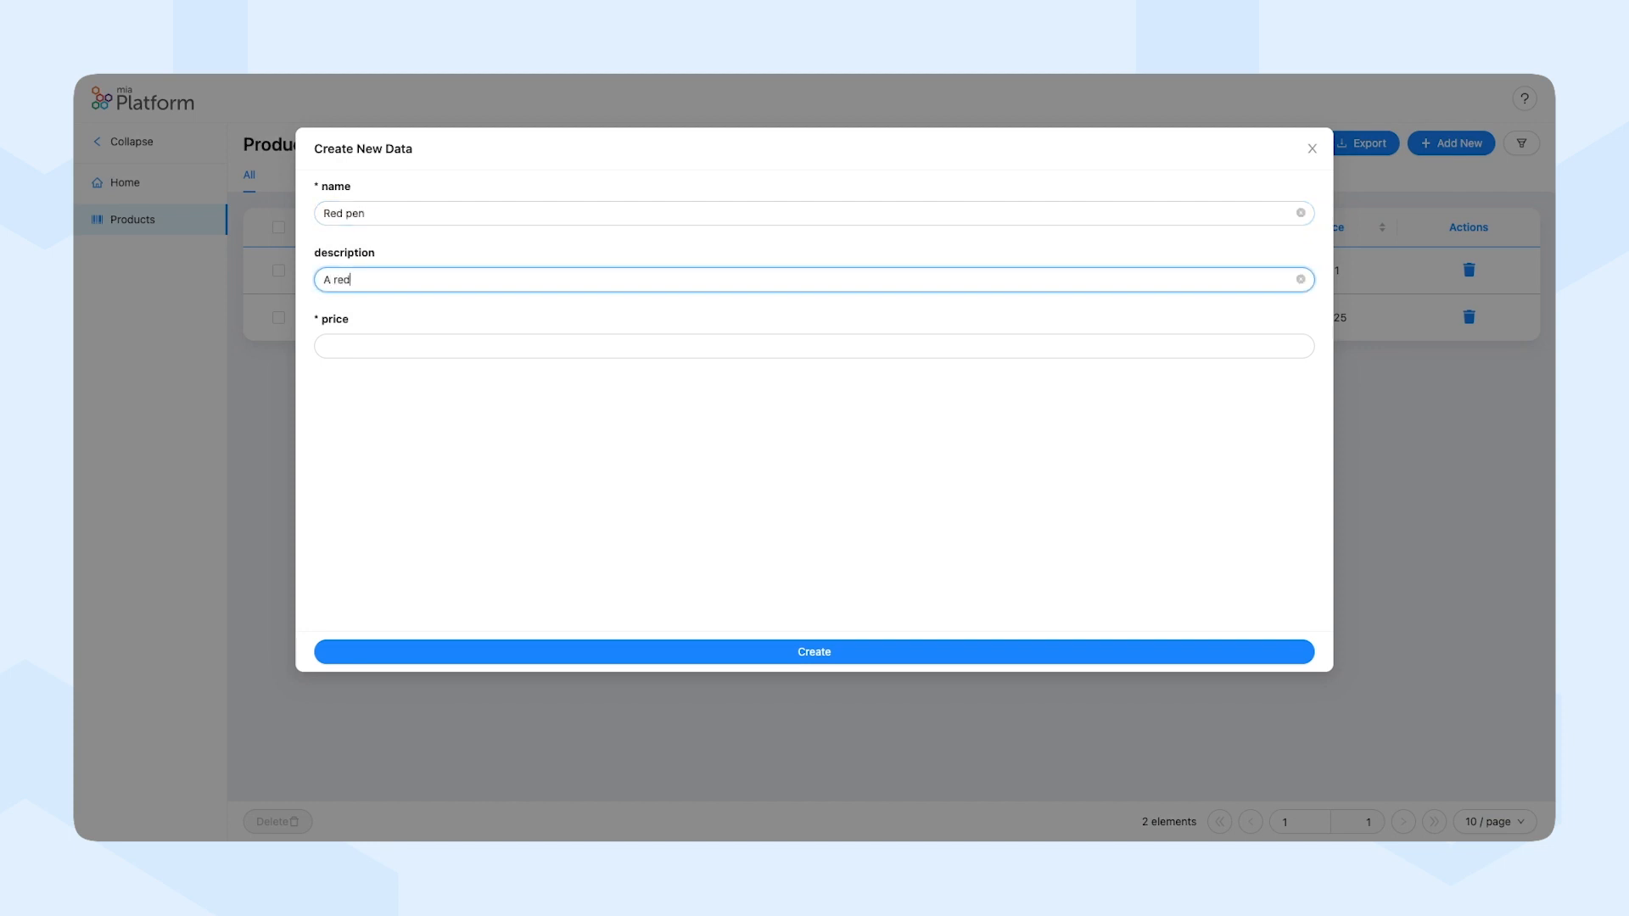
pyautogui.click(500, 346)
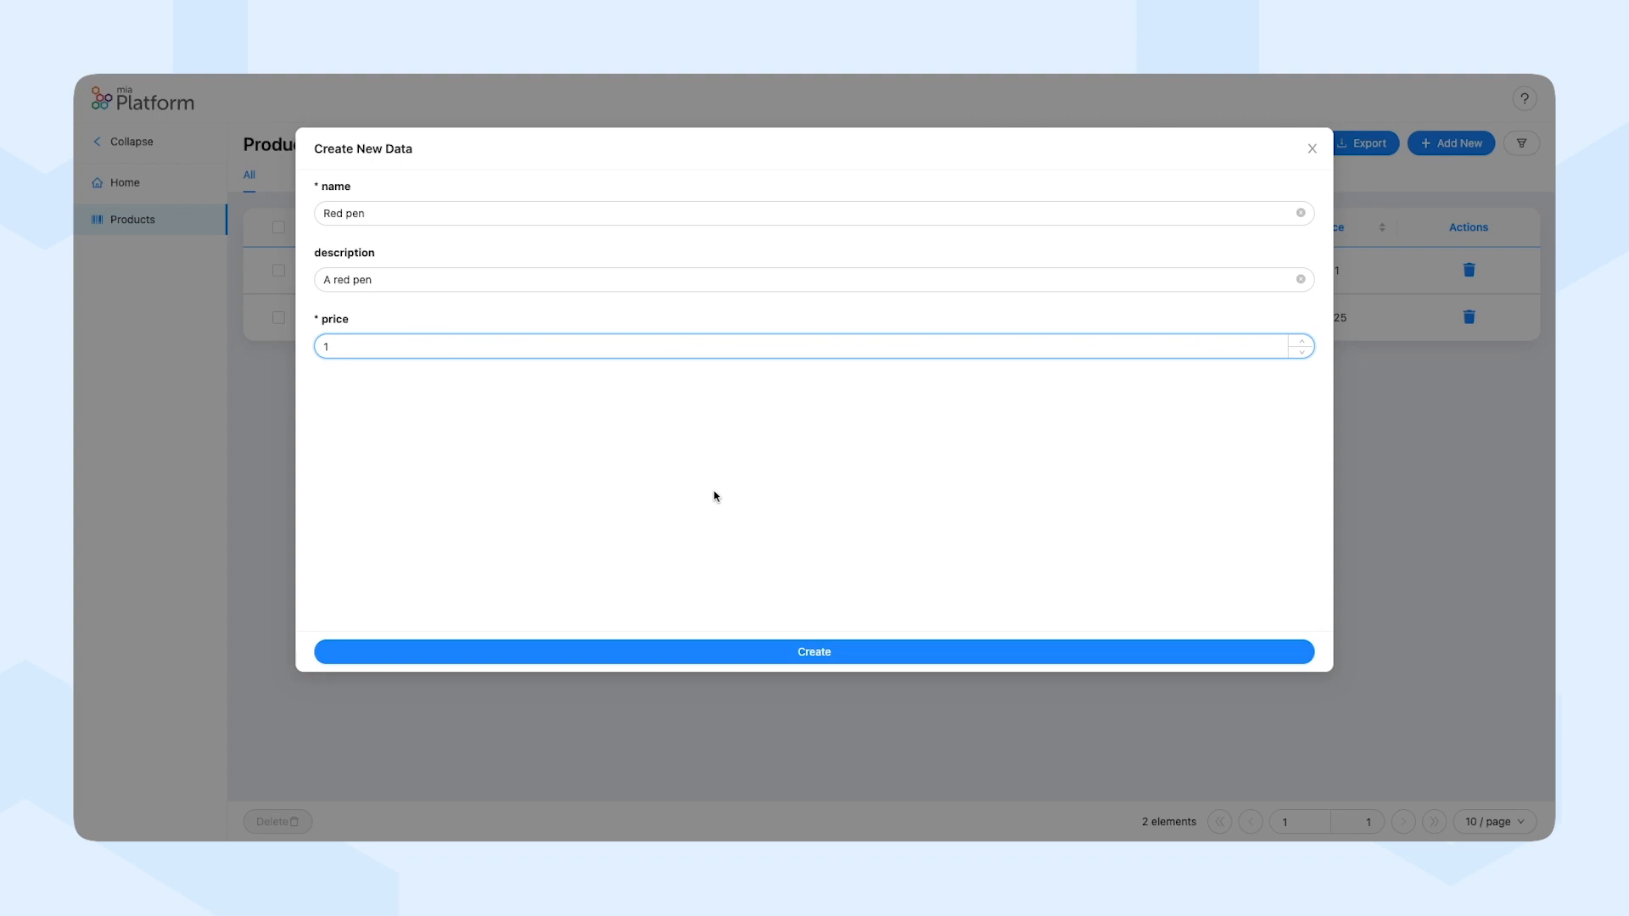
pyautogui.click(826, 654)
pyautogui.click(963, 231)
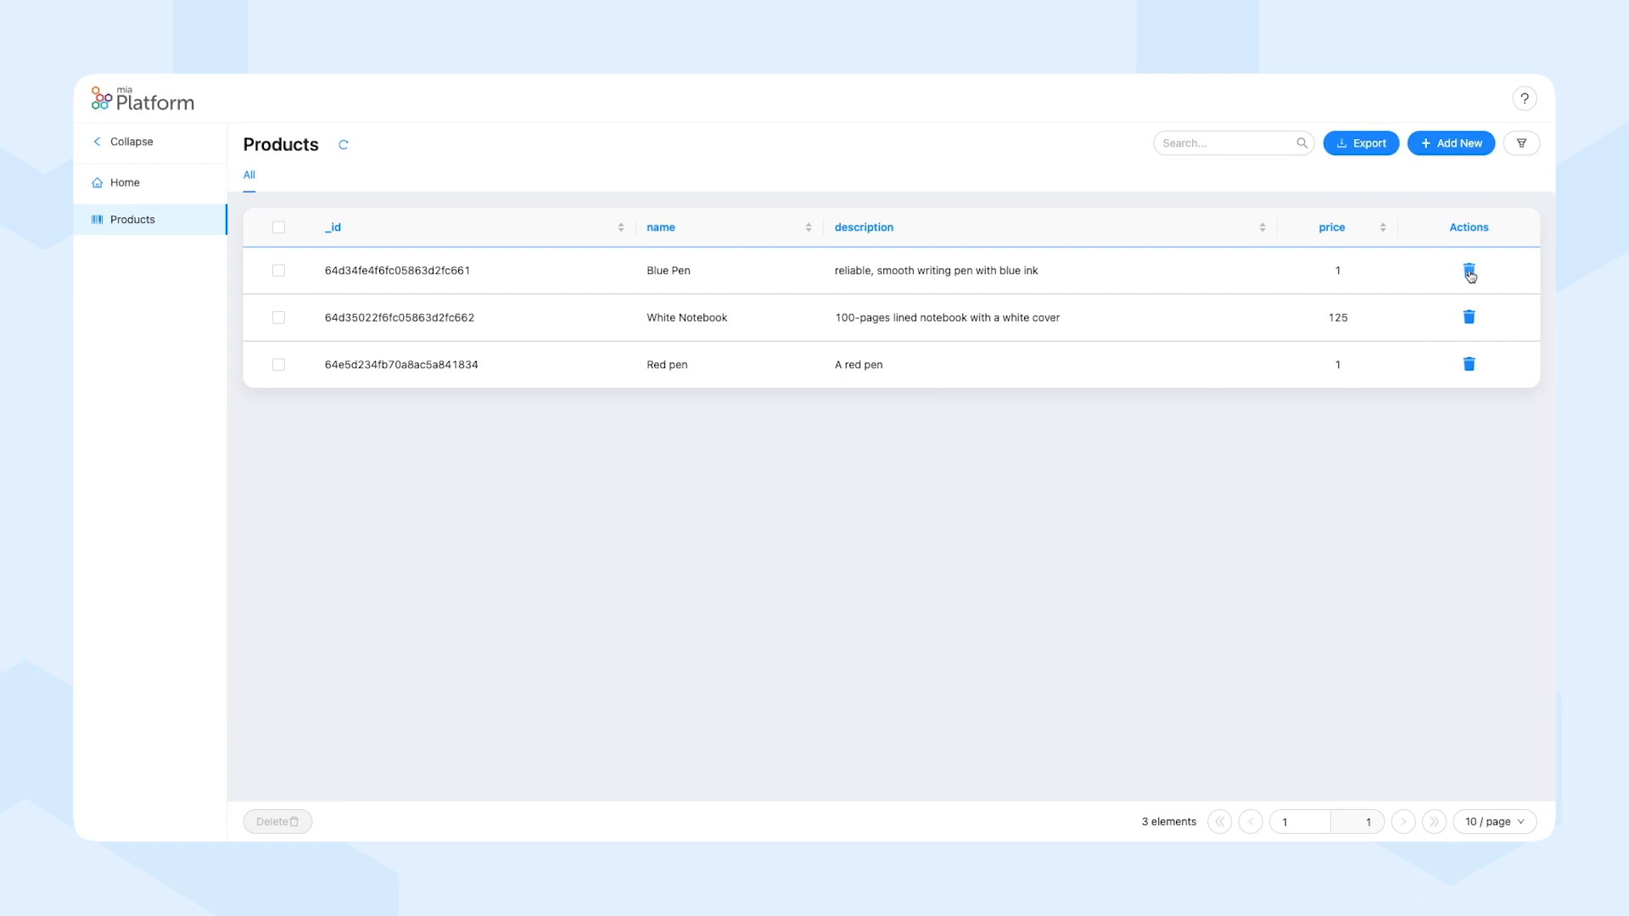
# Delete the White Notebook product from the table and export the product list.
pyautogui.click(1464, 318)
pyautogui.click(954, 231)
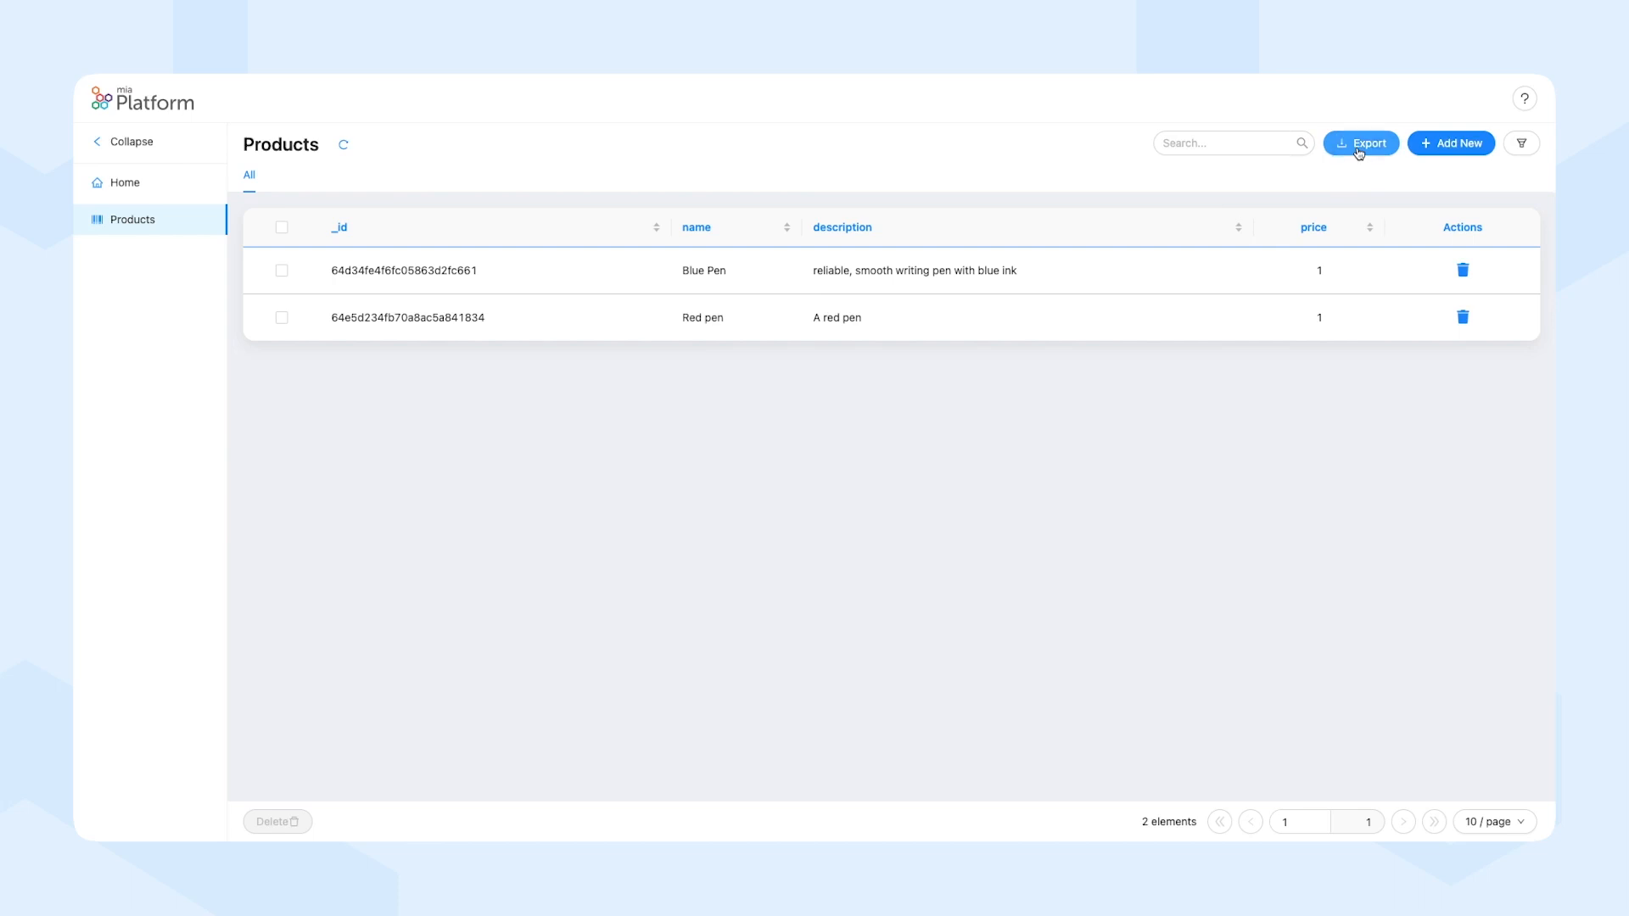
pyautogui.click(1358, 146)
pyautogui.click(1212, 354)
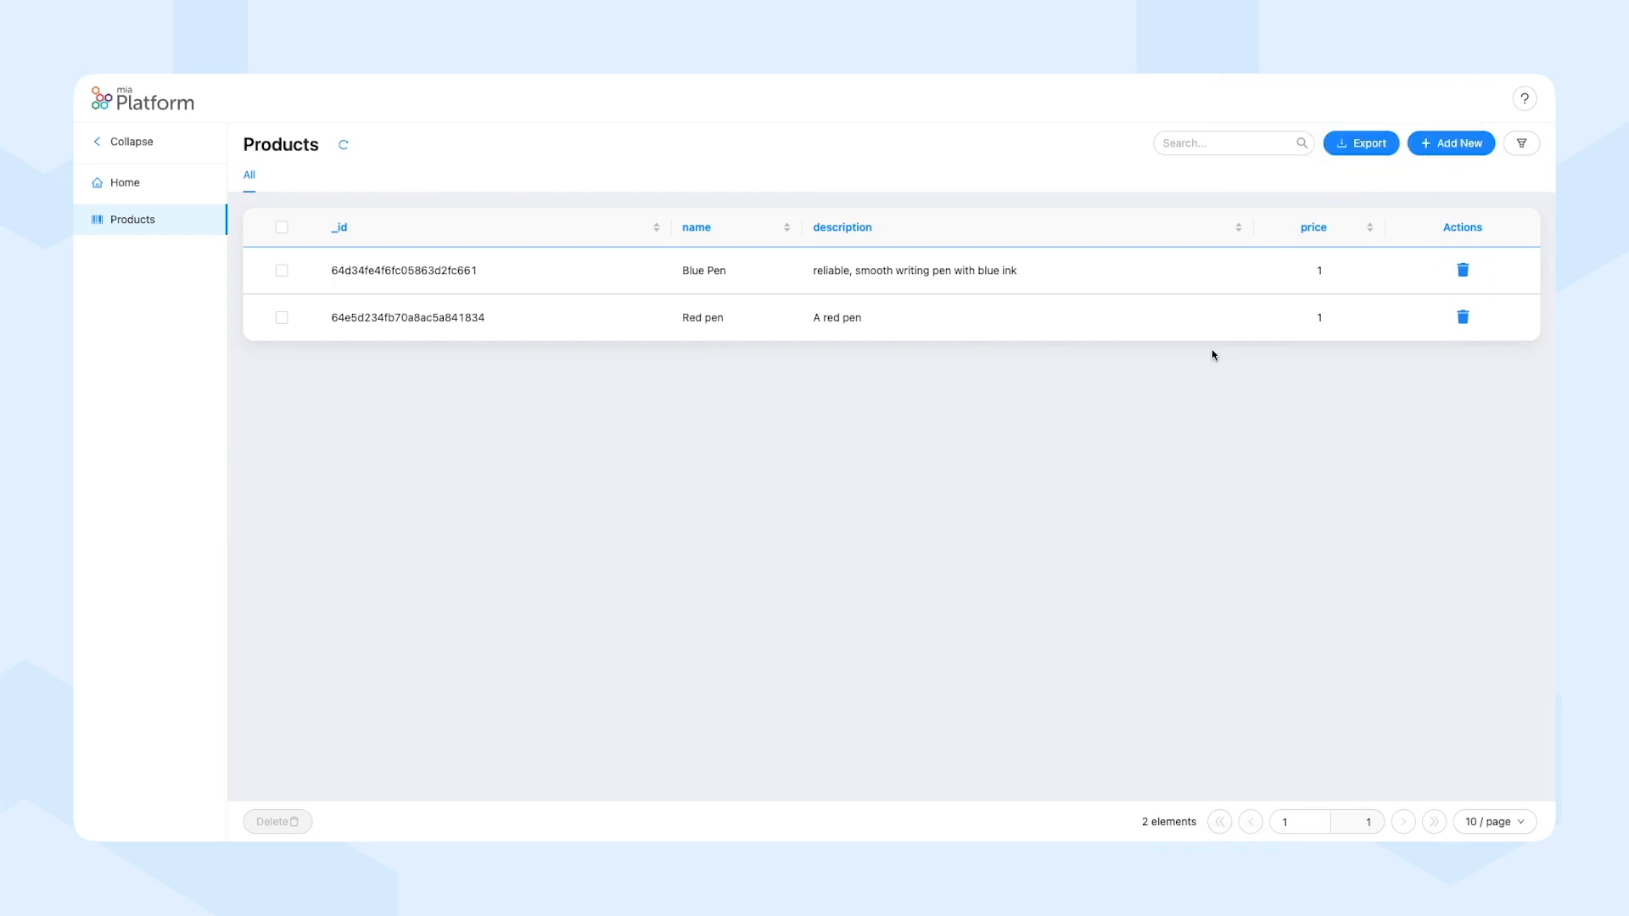